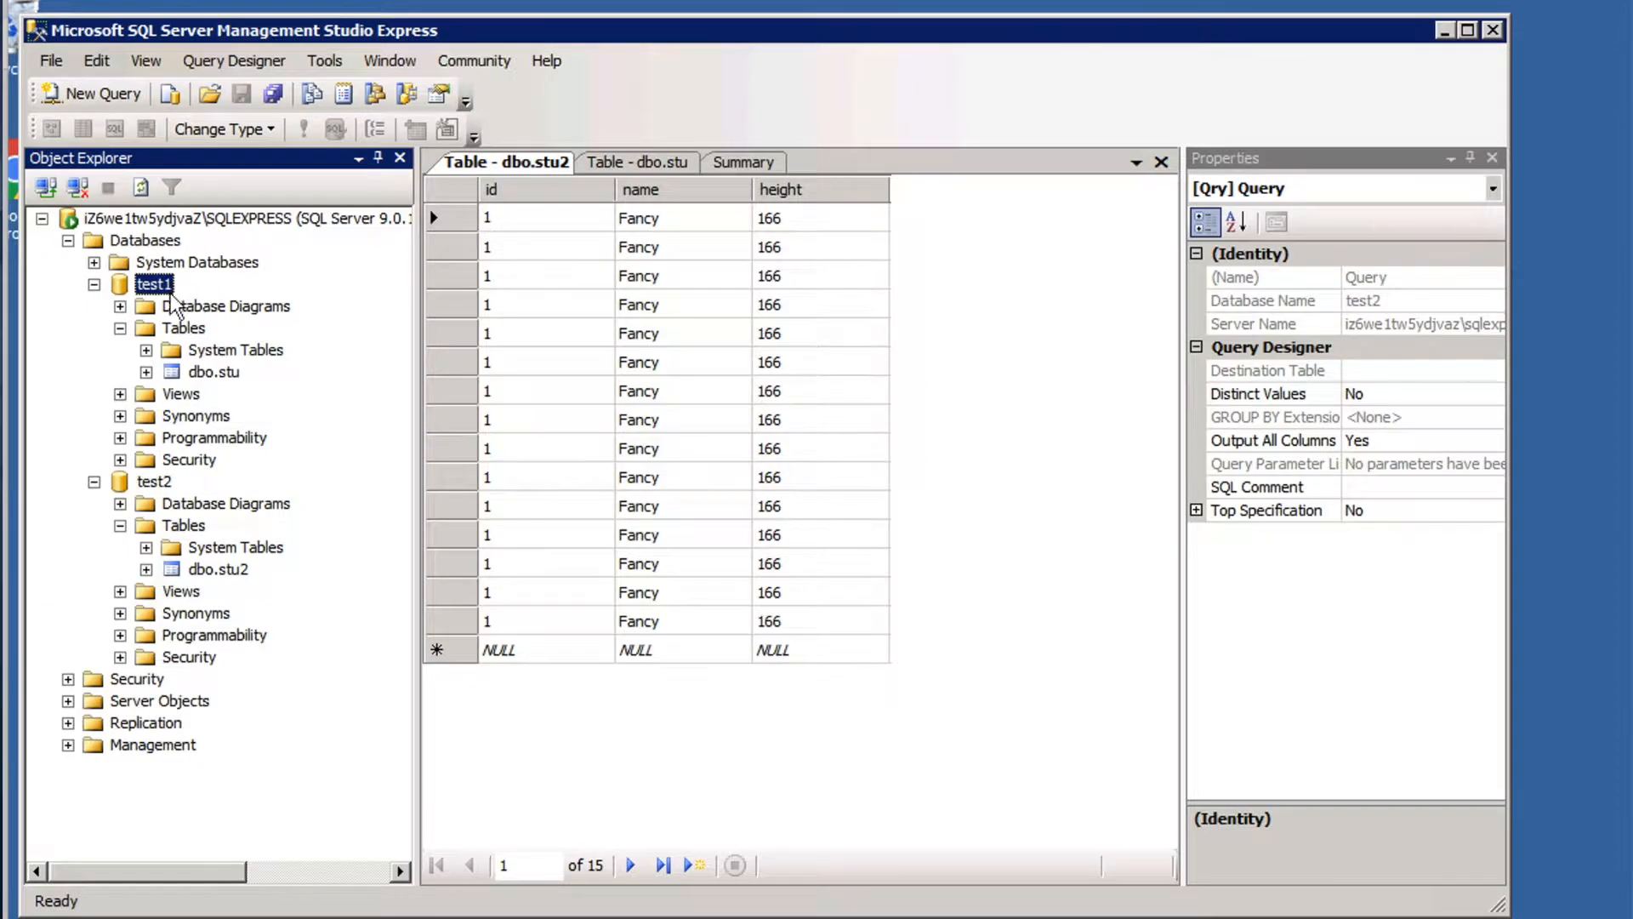
Examine the source table dbo.stu2 in database test2, and the target RDS instance's region and database engine.
left_click(211, 571)
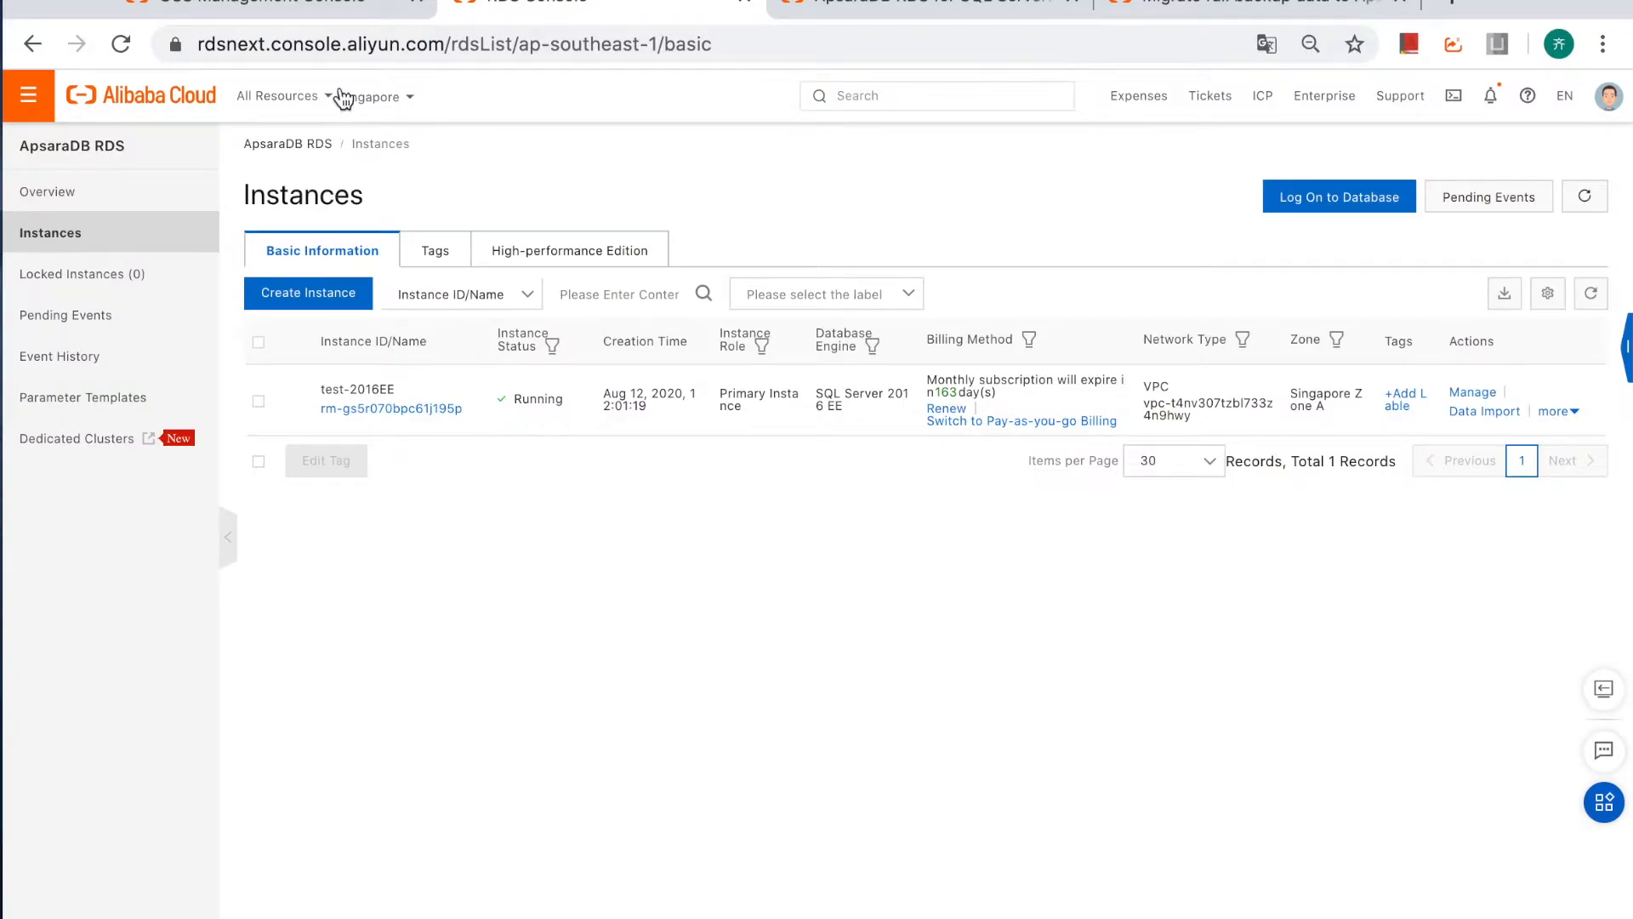
mouse_move(378, 103)
left_click_drag(819, 398, 880, 411)
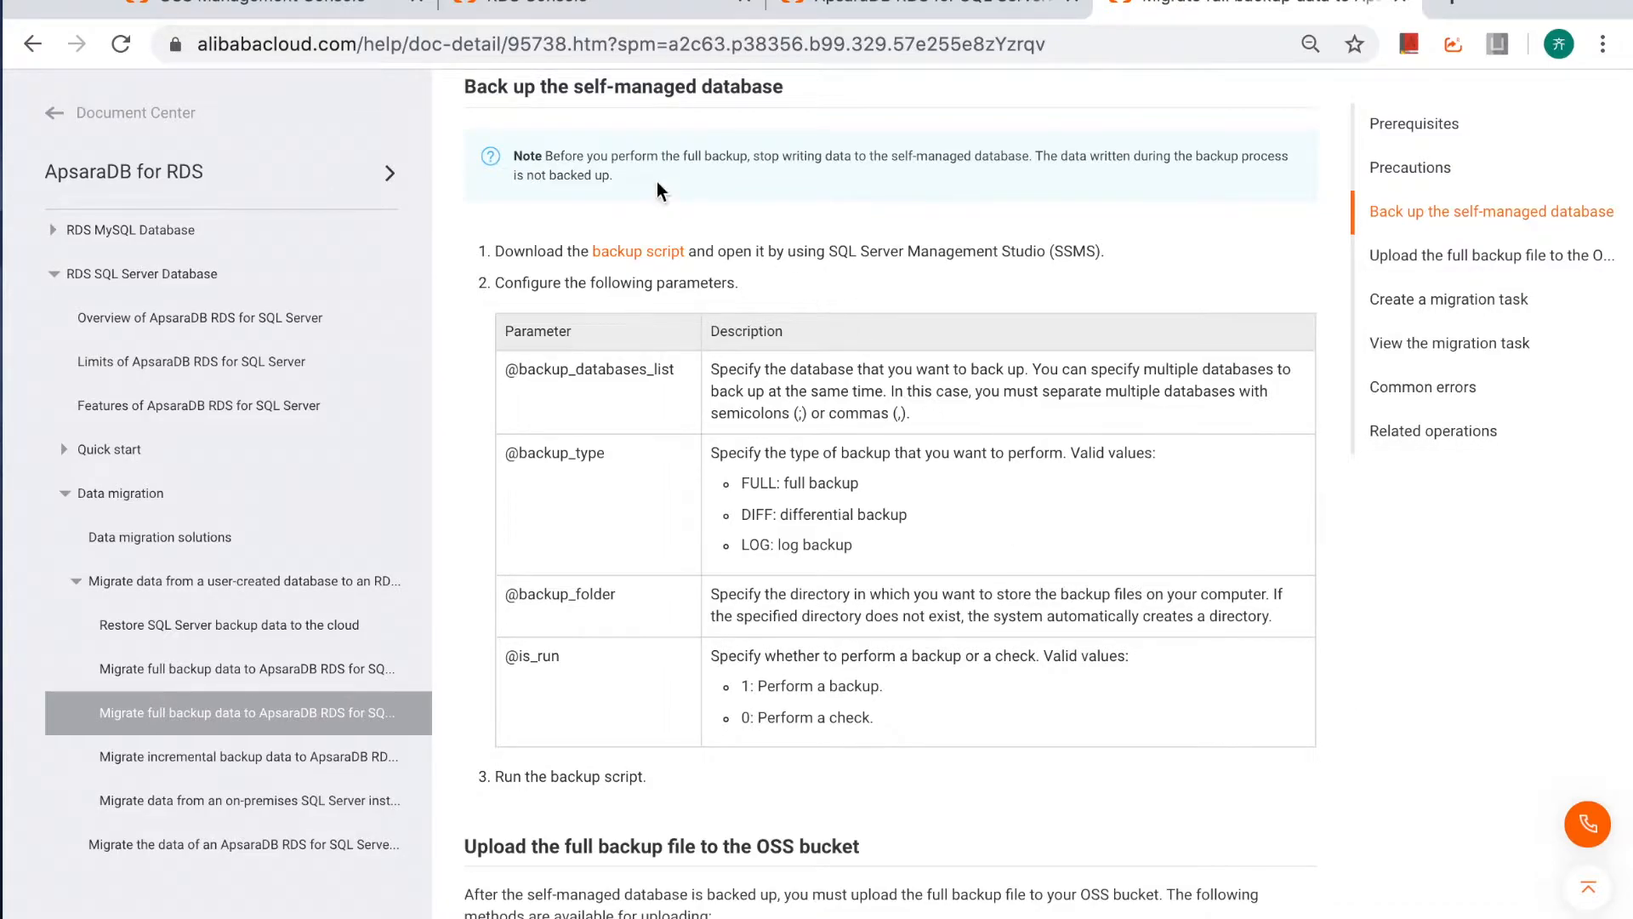
Read the migration guide's sections on backing up the self-managed database, uploading the backup to OSS and creating a migration task.
left_click_drag(537, 88, 783, 311)
scroll(891, 687, "down", 5)
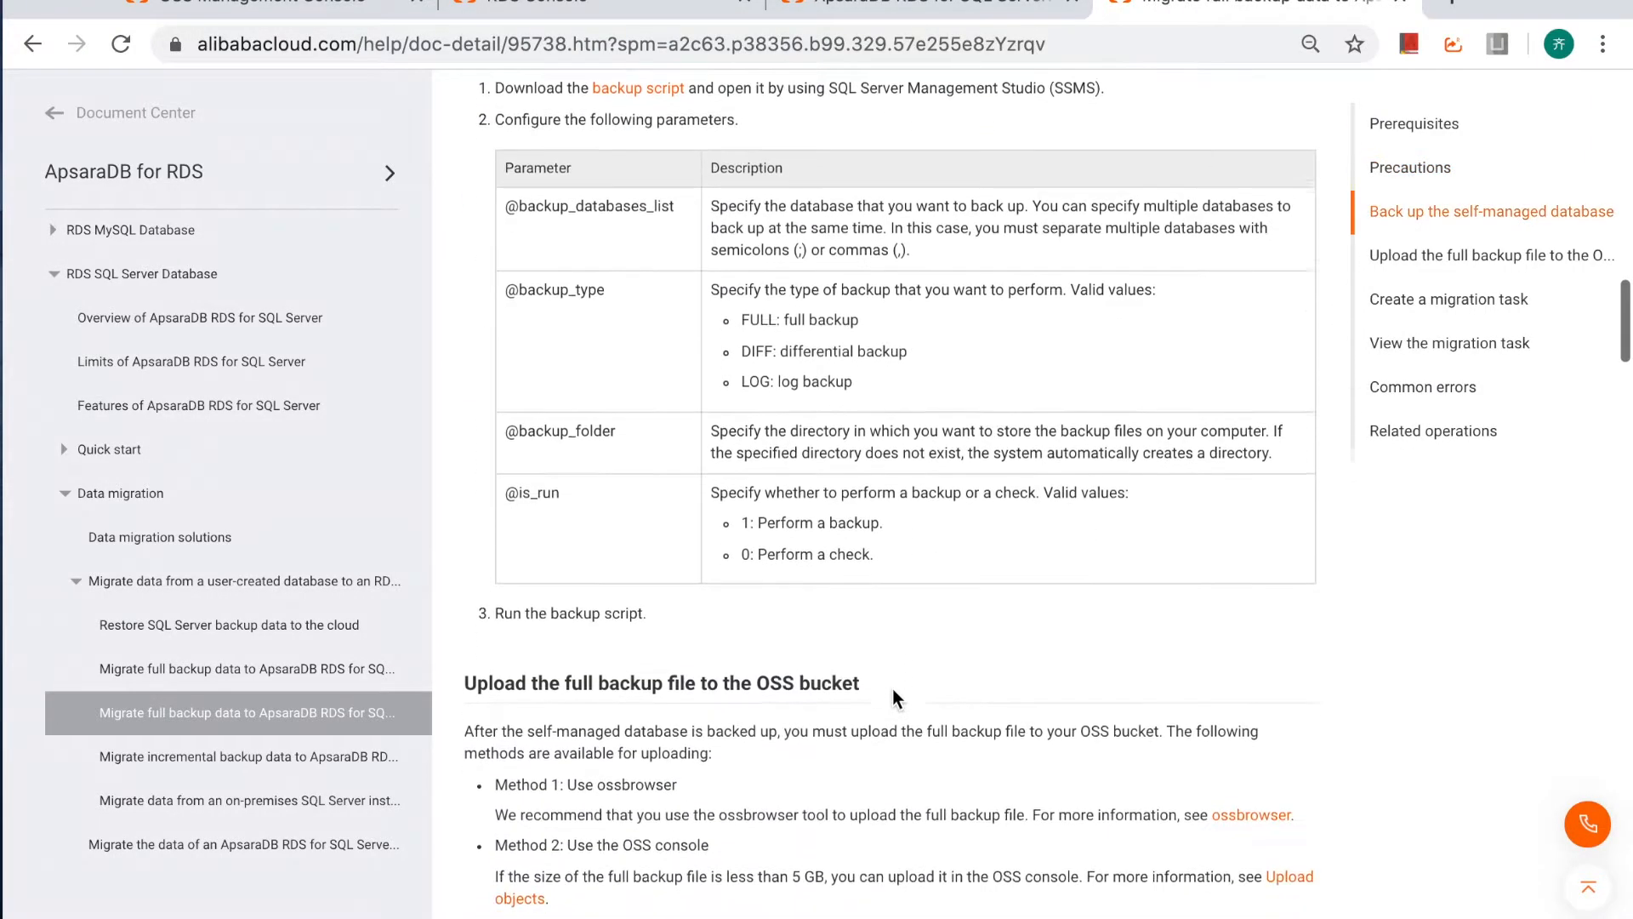
left_click_drag(505, 579, 842, 582)
scroll(915, 768, "down", 3)
scroll(916, 768, "down", 2)
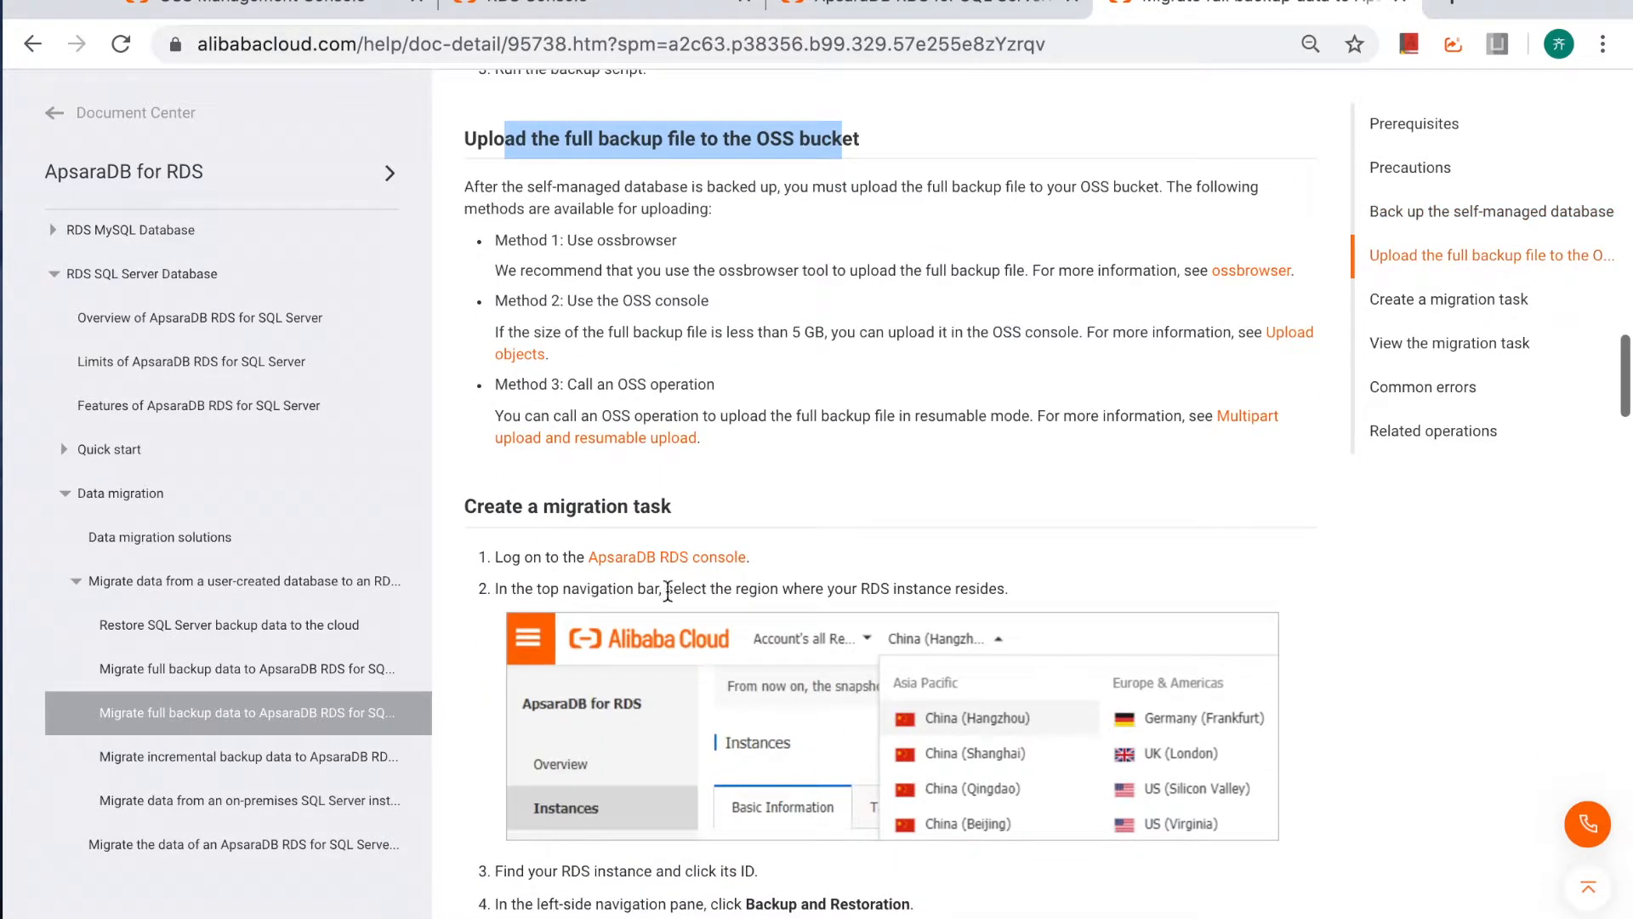
left_click(482, 504)
left_click_drag(481, 504, 672, 504)
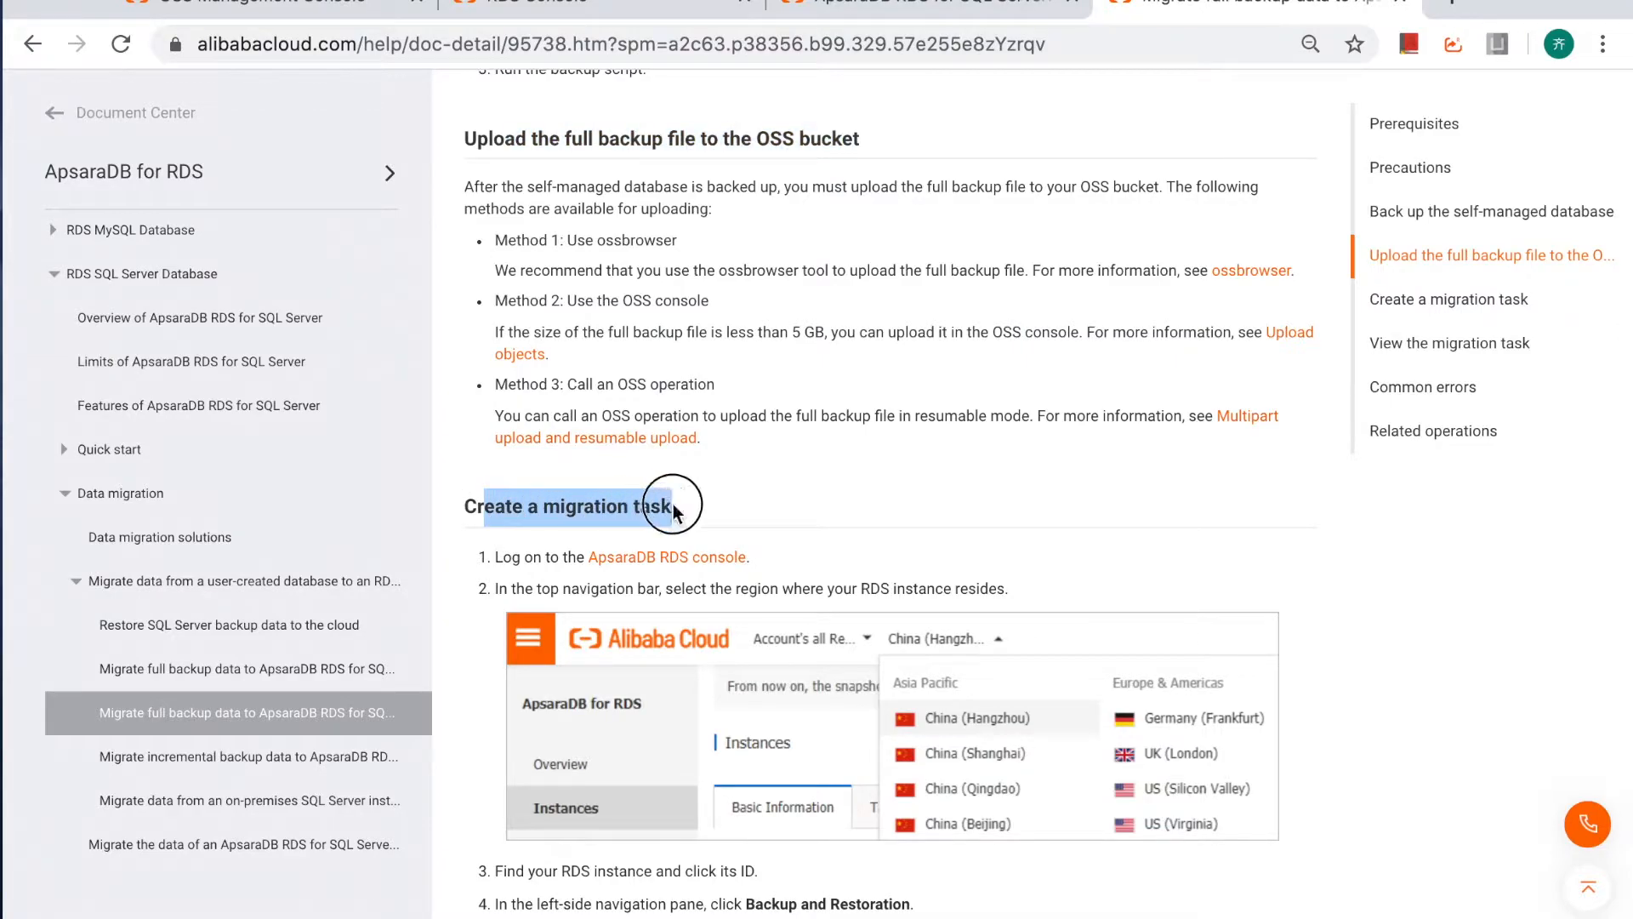
left_click(763, 508)
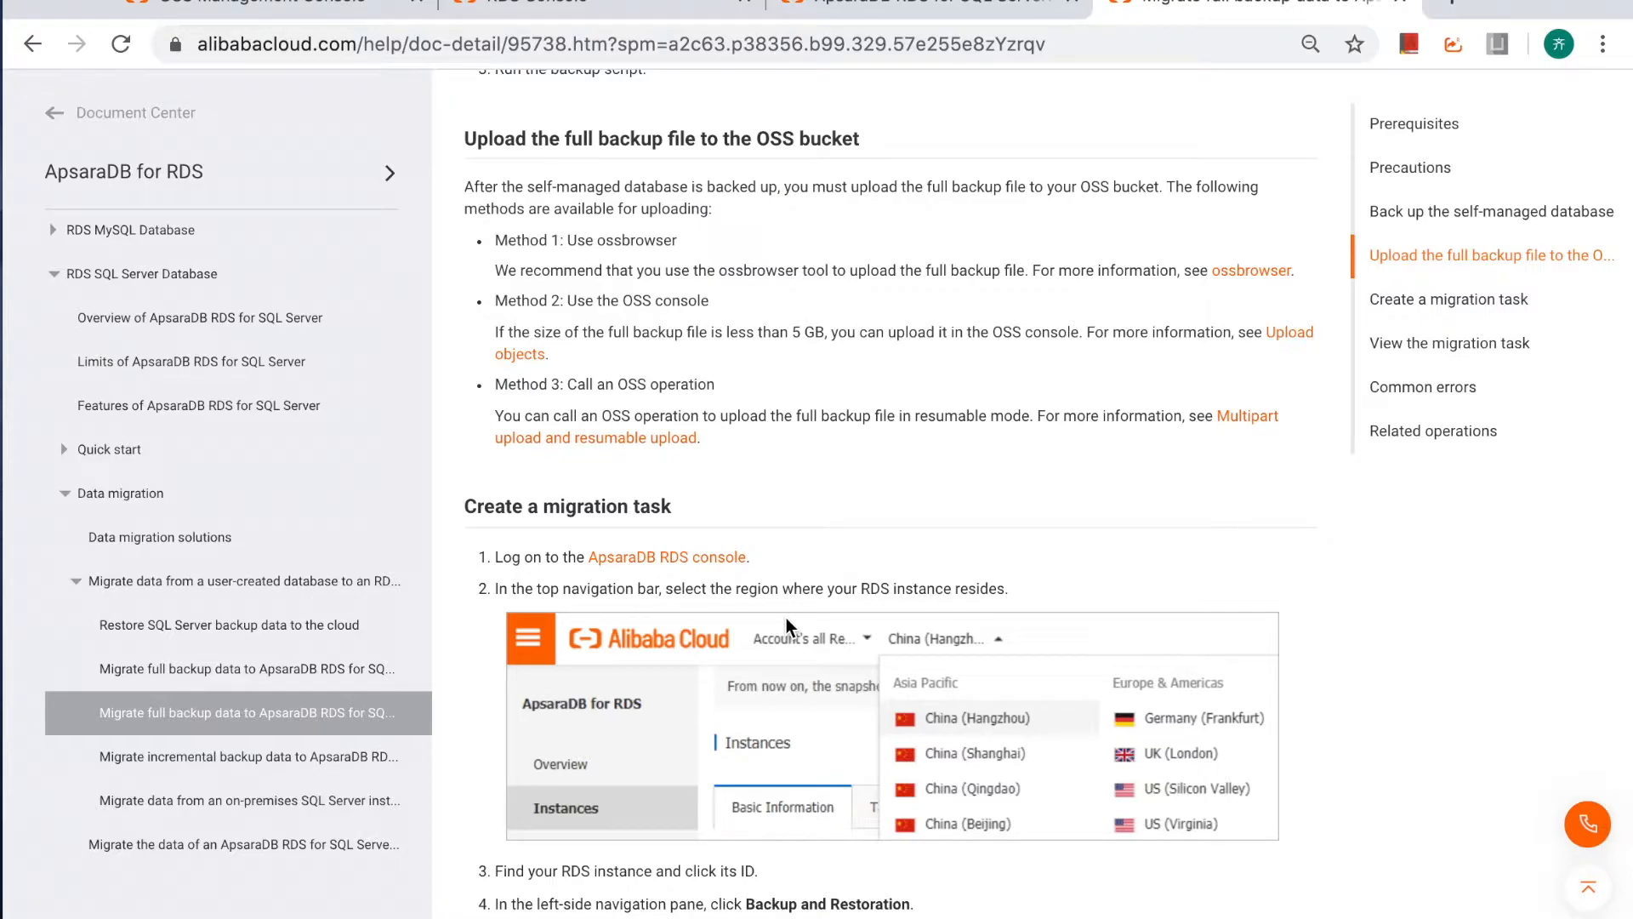
Review the migration guide again, going back to the database backup instructions and the backup file precautions.
scroll(786, 618, "down", 1)
scroll(786, 617, "up", 9)
scroll(787, 618, "down", 1)
scroll(786, 618, "down", 1)
scroll(786, 618, "up", 3)
scroll(786, 618, "up", 1)
scroll(786, 618, "down", 3)
left_click_drag(554, 352, 748, 346)
left_click(879, 336)
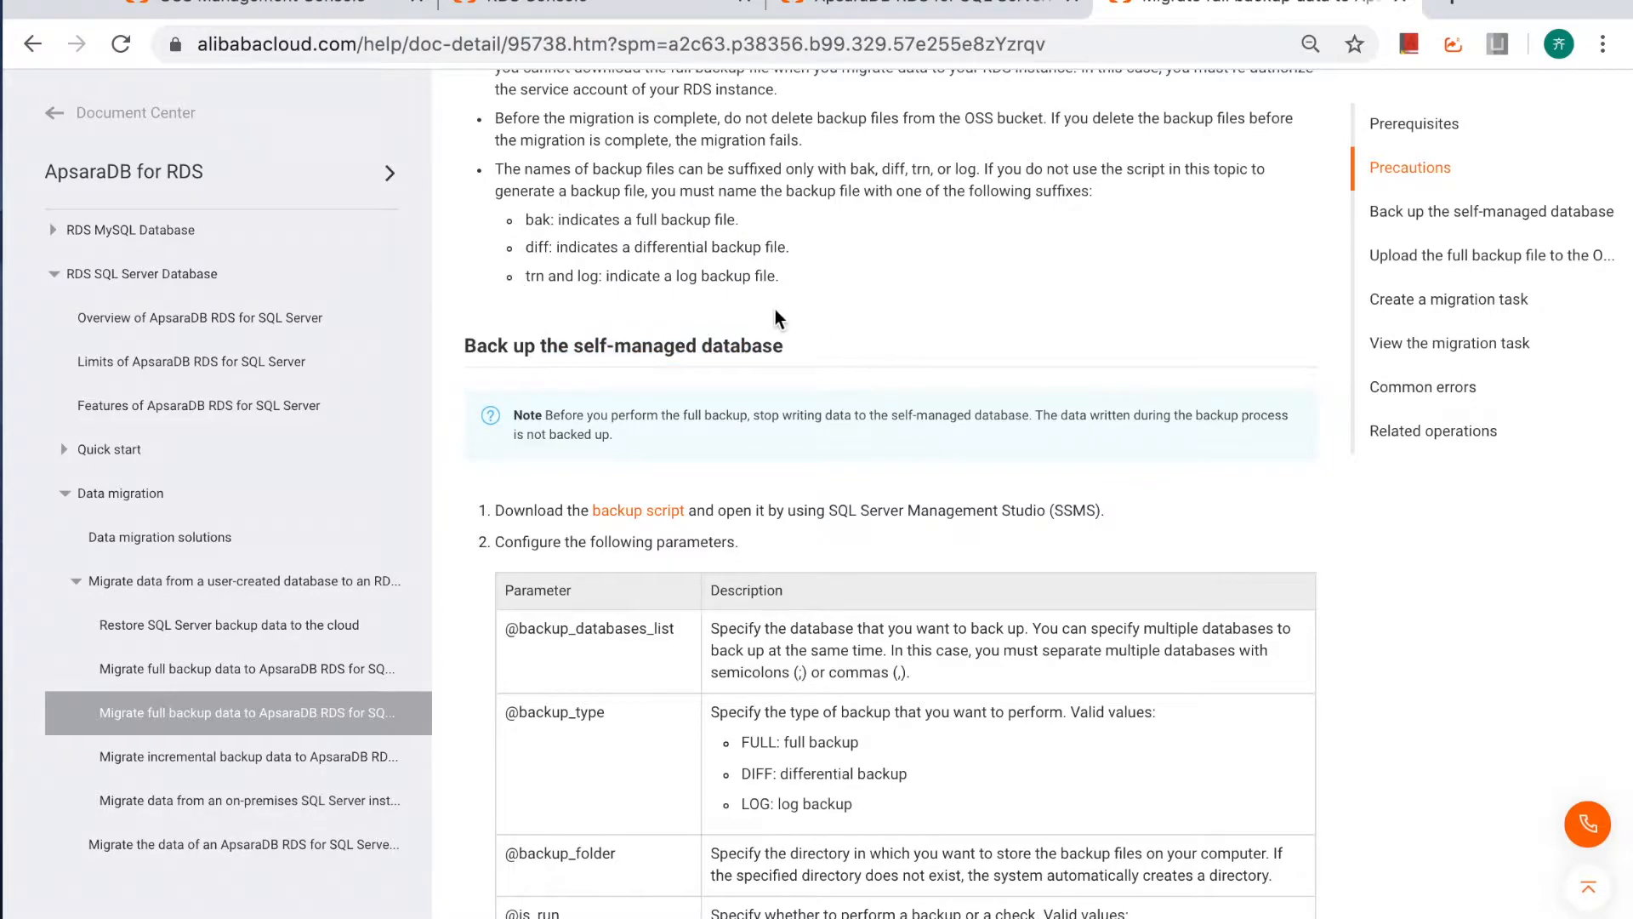
scroll(774, 309, "up", 1)
Start migrating OSS backup data from the test-2016EE instance's Backup and Restoration page in the RDS console, and open the full backup script.
left_click(576, 6)
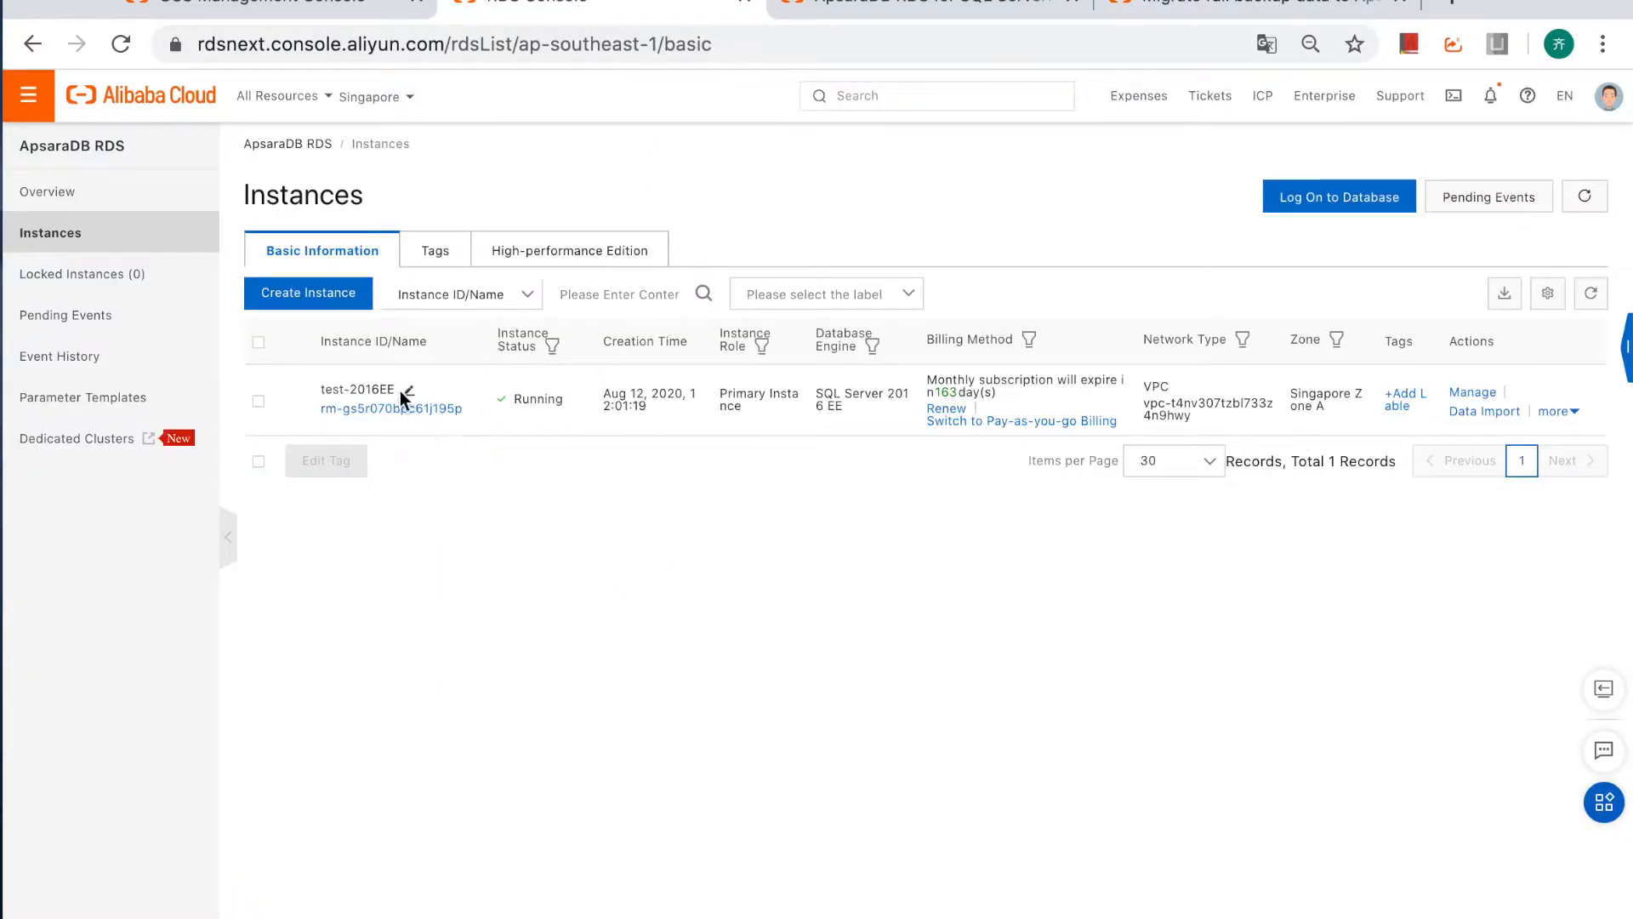
left_click(373, 410)
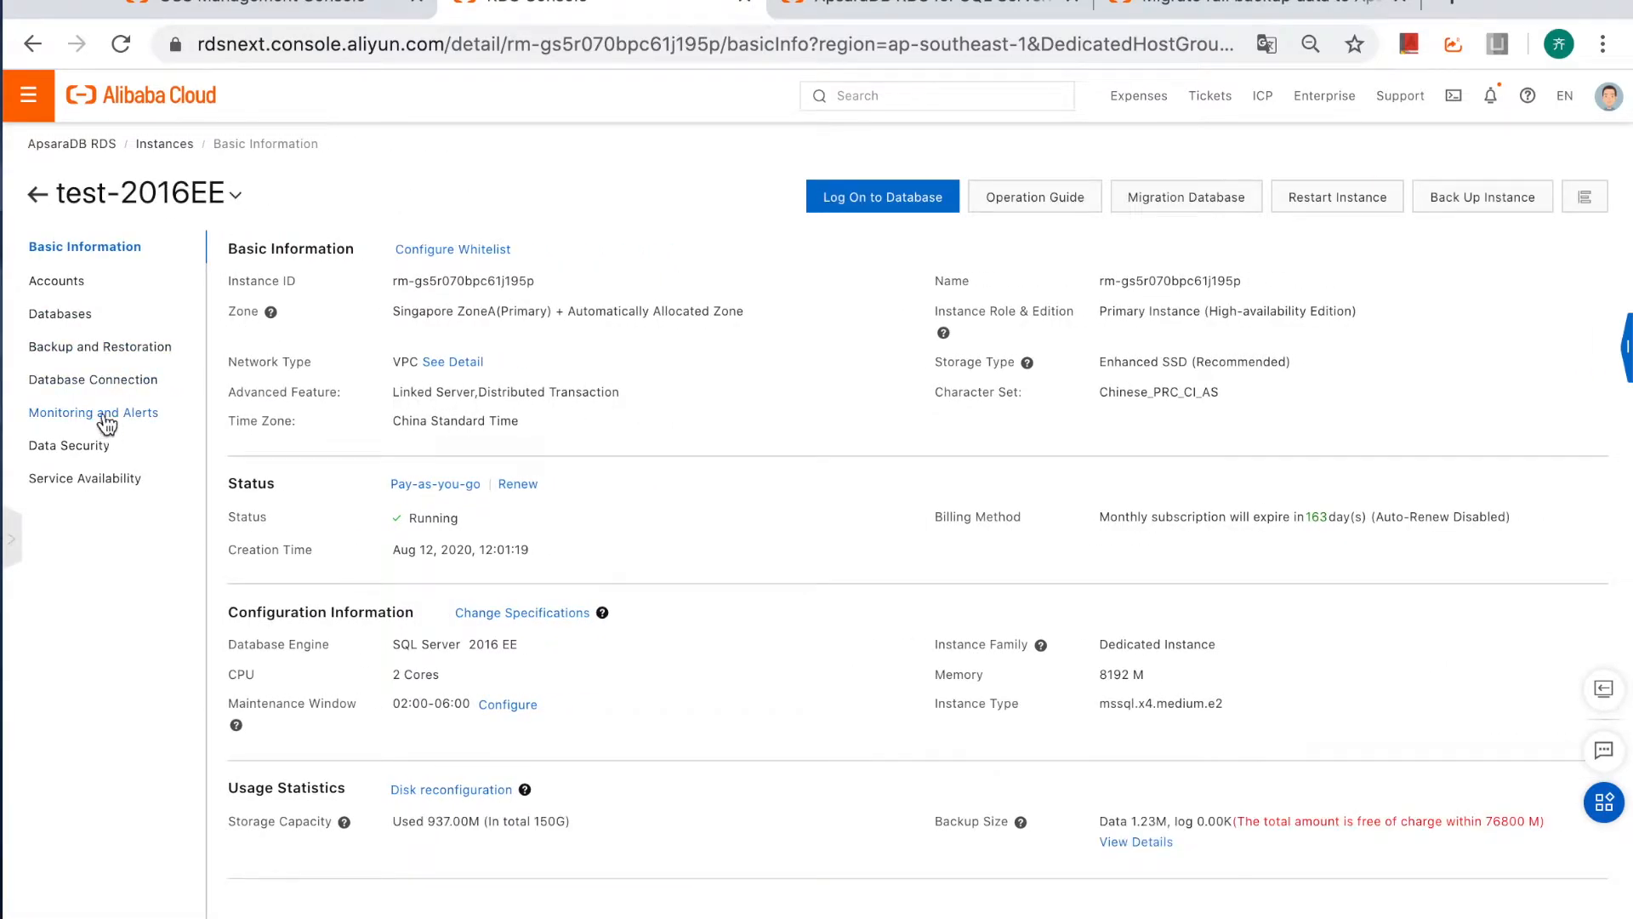
left_click(90, 359)
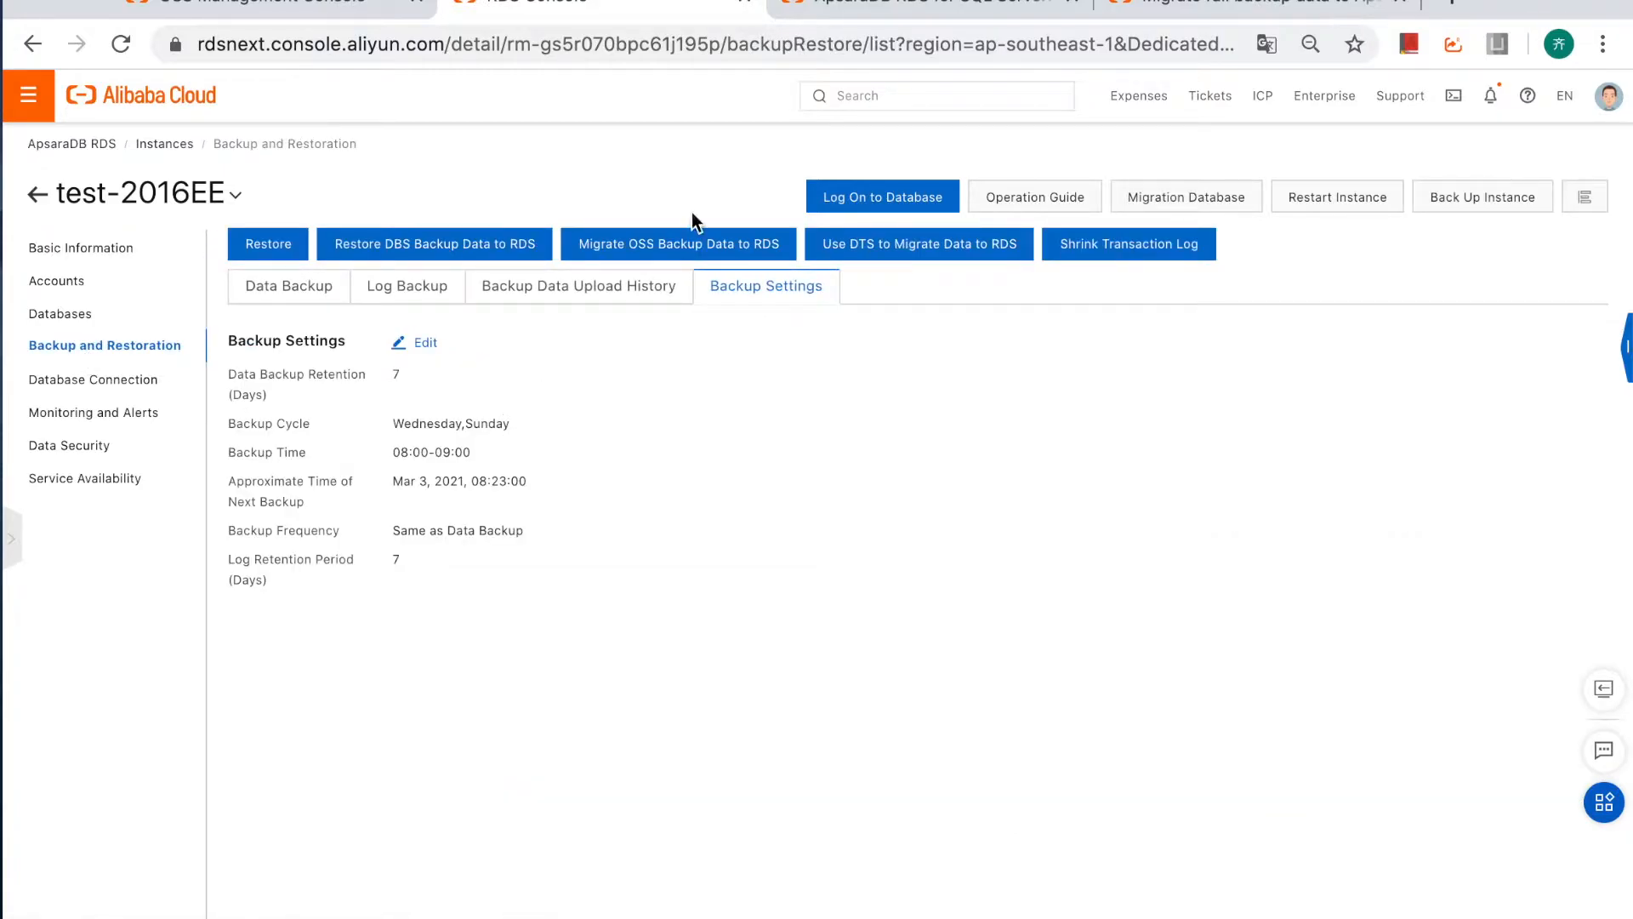
left_click(682, 256)
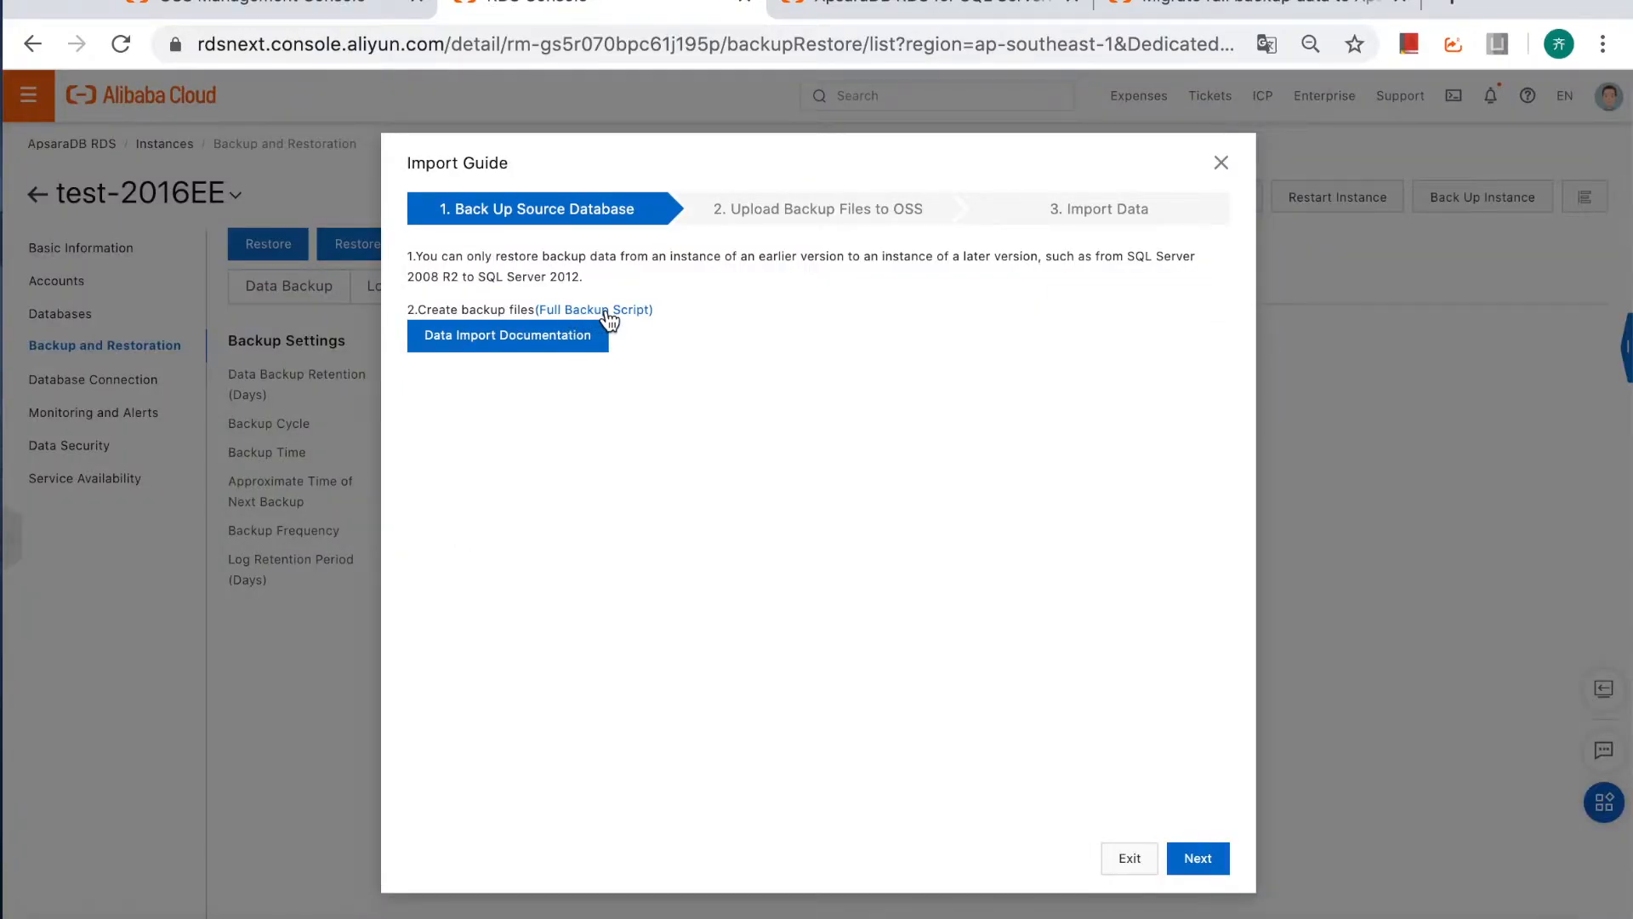
left_click(609, 319)
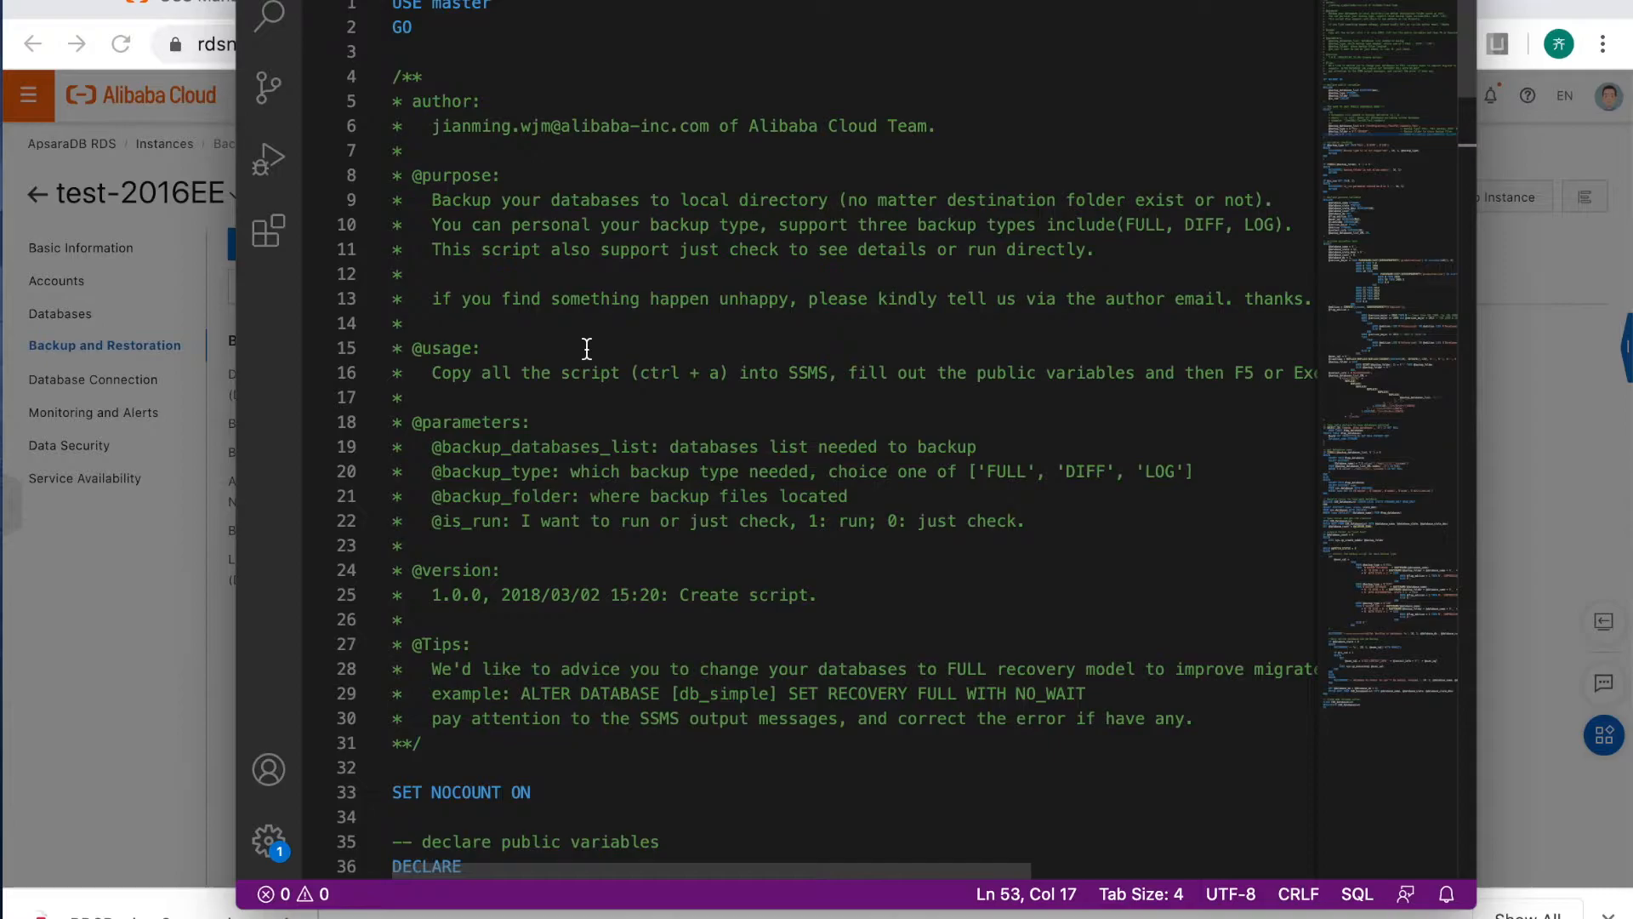
Examine the backup script's public variables for the database list, backup type, backup folder and run mode.
scroll(601, 541, "down", 12)
scroll(600, 542, "up", 2)
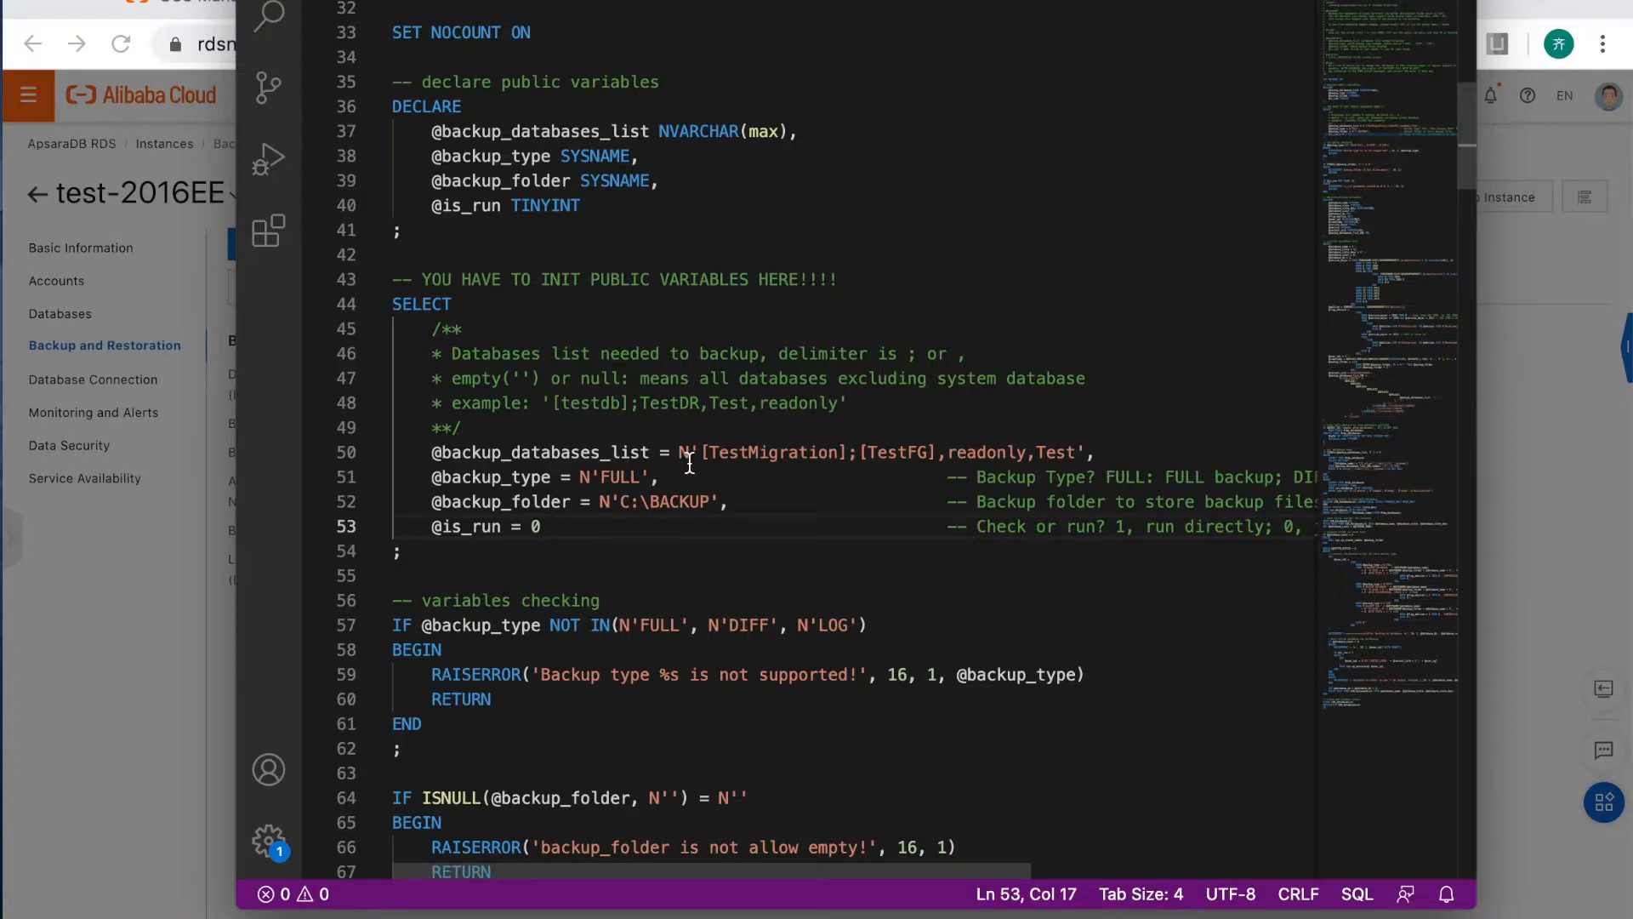
left_click_drag(444, 458, 651, 457)
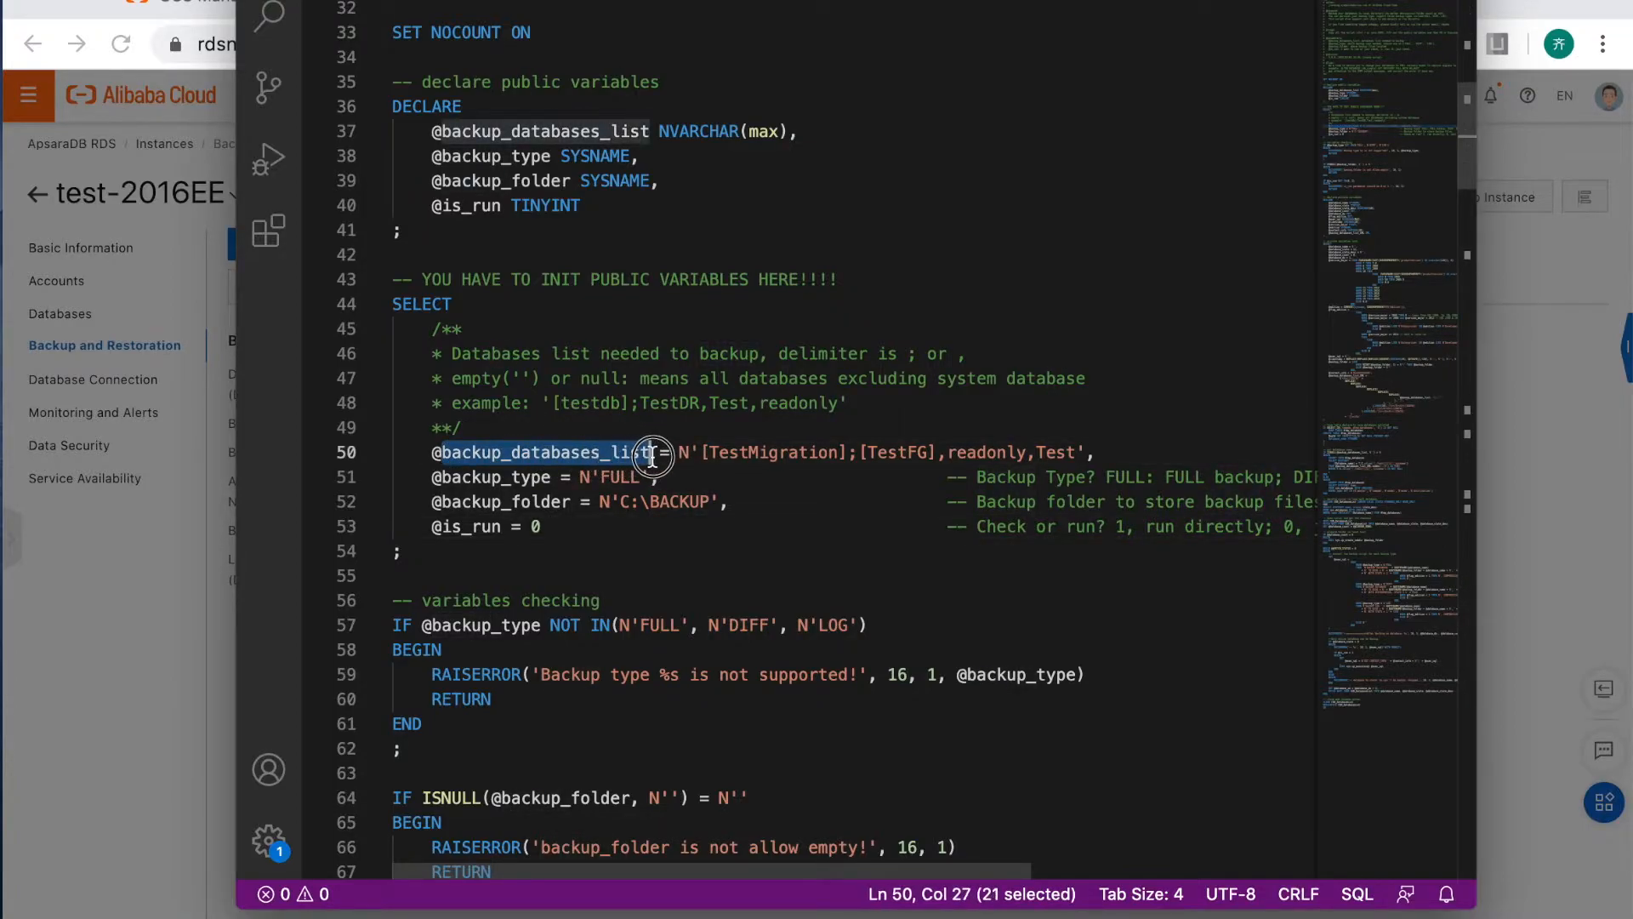
left_click(502, 504)
left_click_drag(444, 478, 569, 478)
left_click_drag(454, 502, 560, 502)
left_click_drag(434, 531, 553, 530)
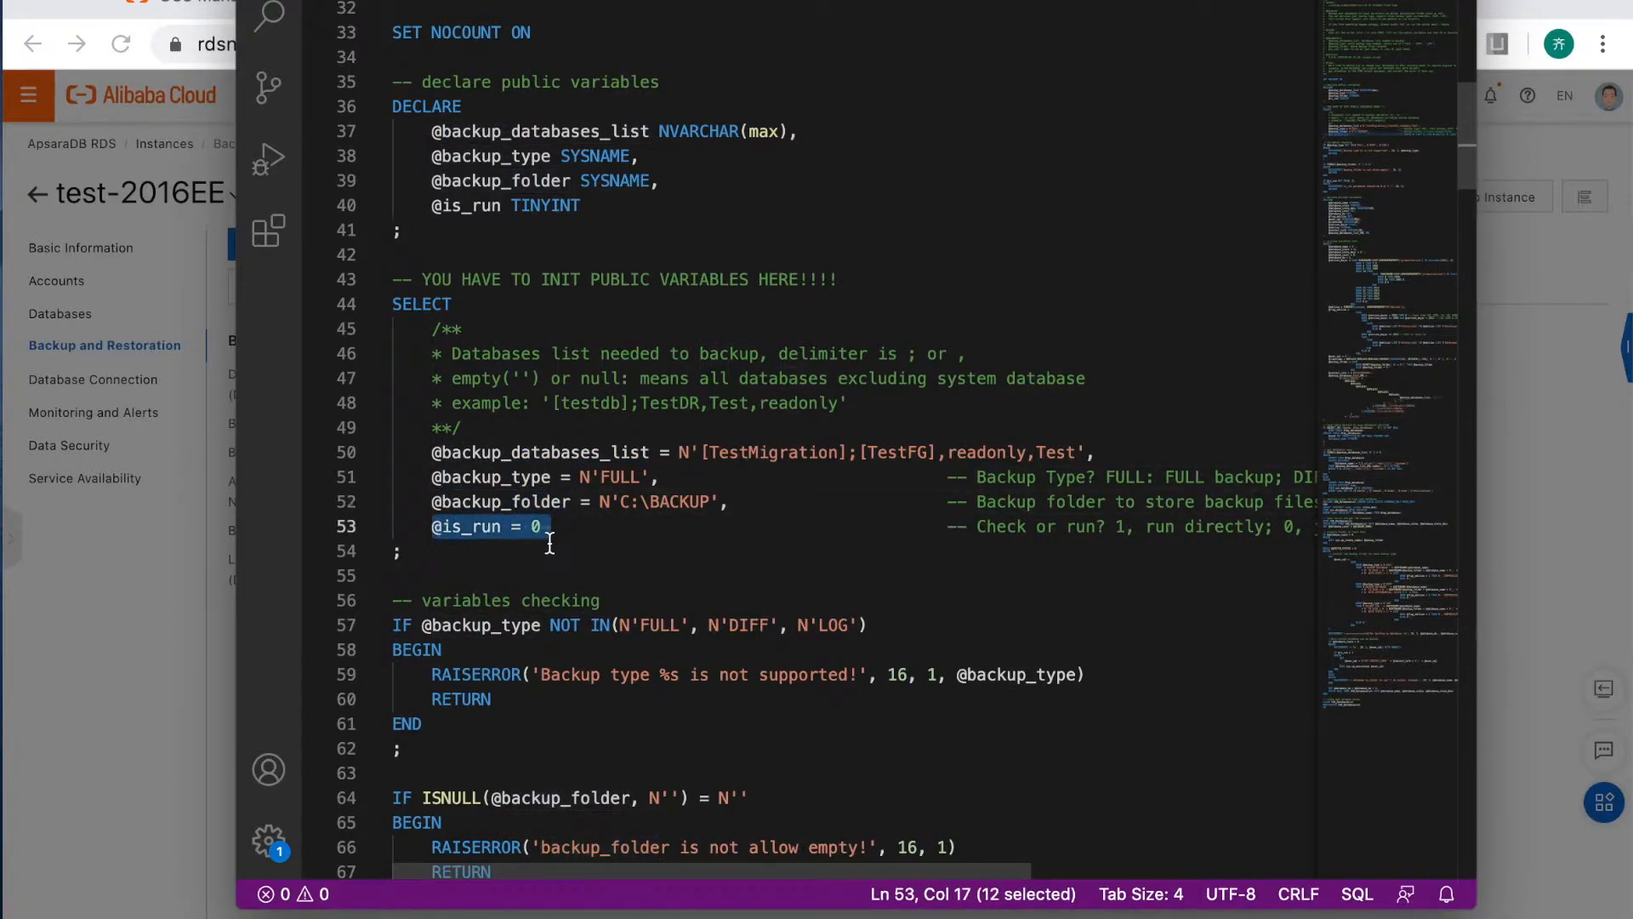
left_click(680, 502)
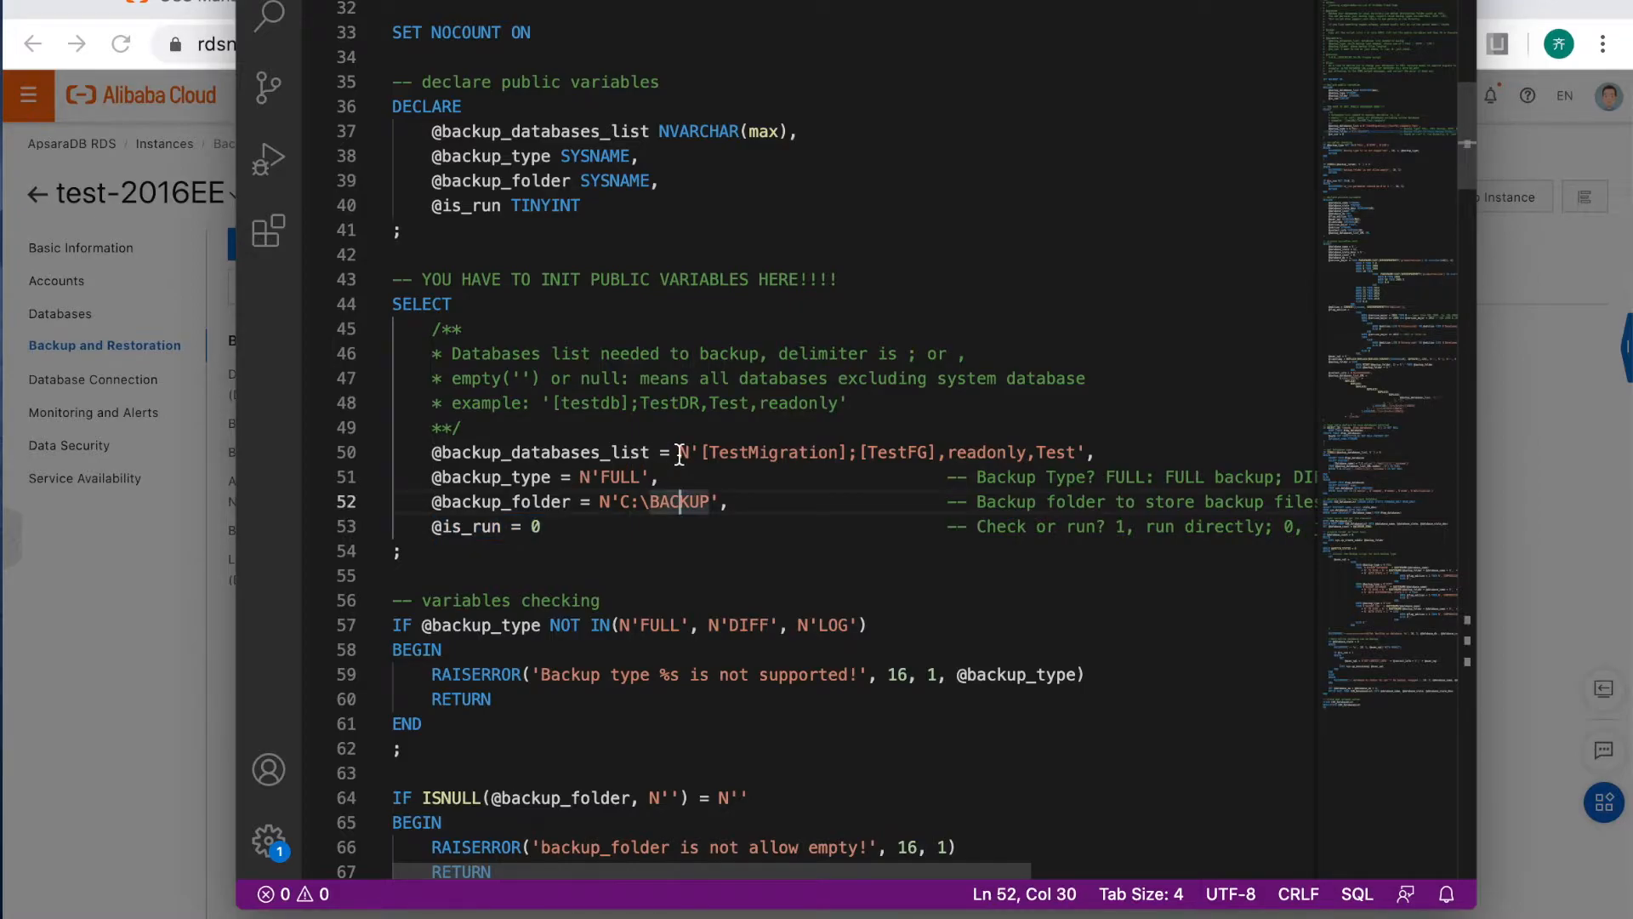
left_click_drag(680, 453, 1085, 451)
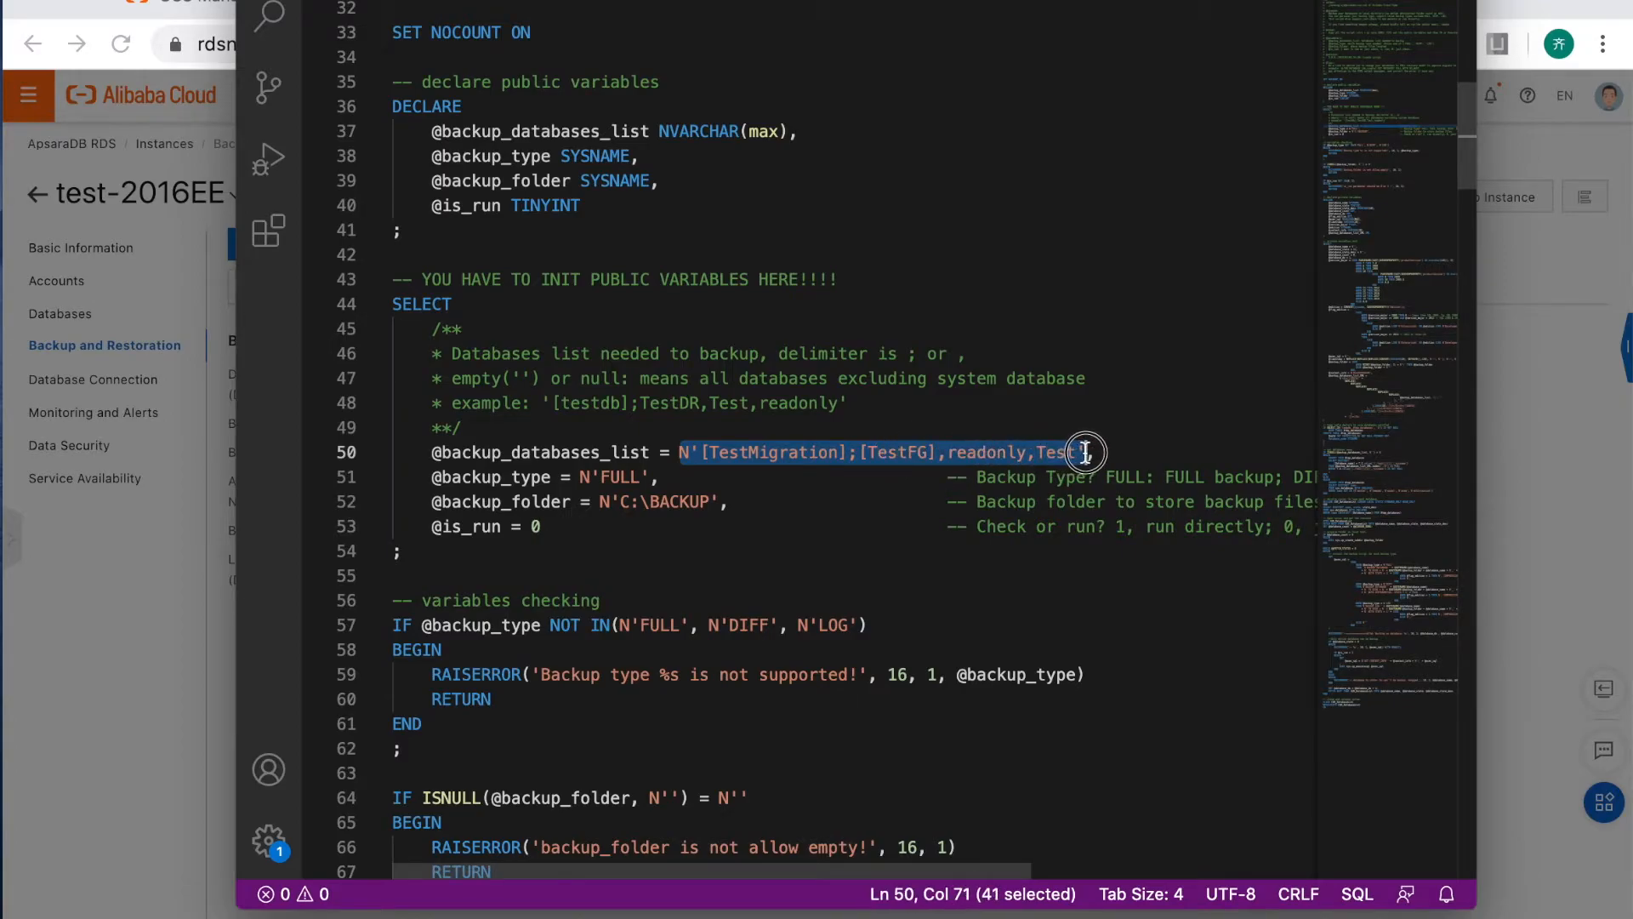
key("BackSpace")
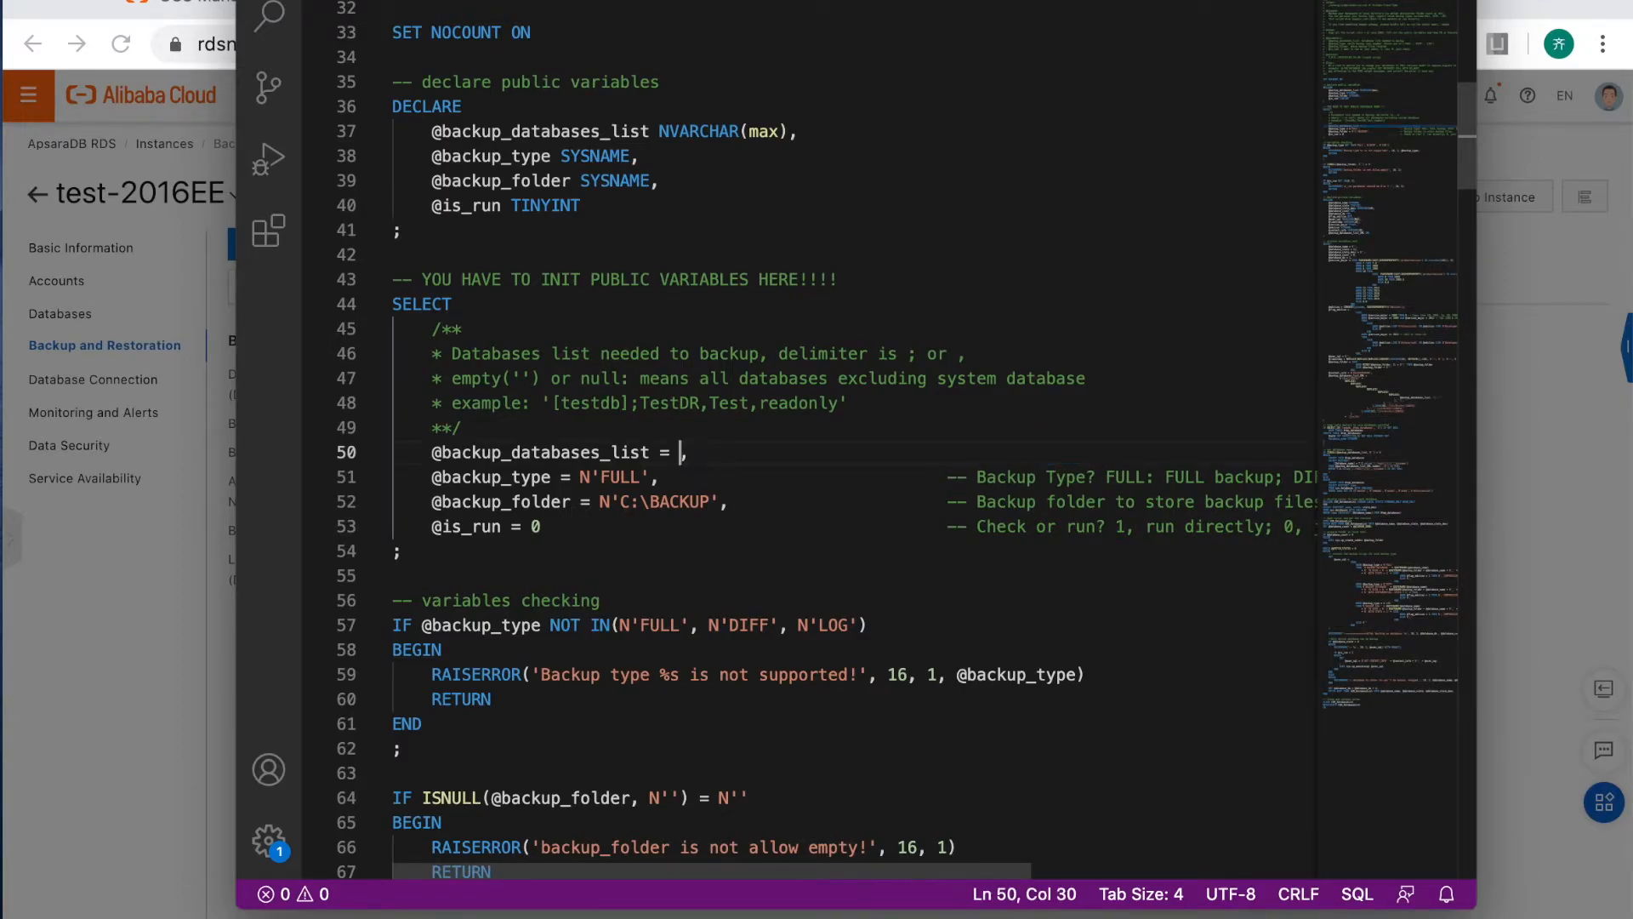
type("null")
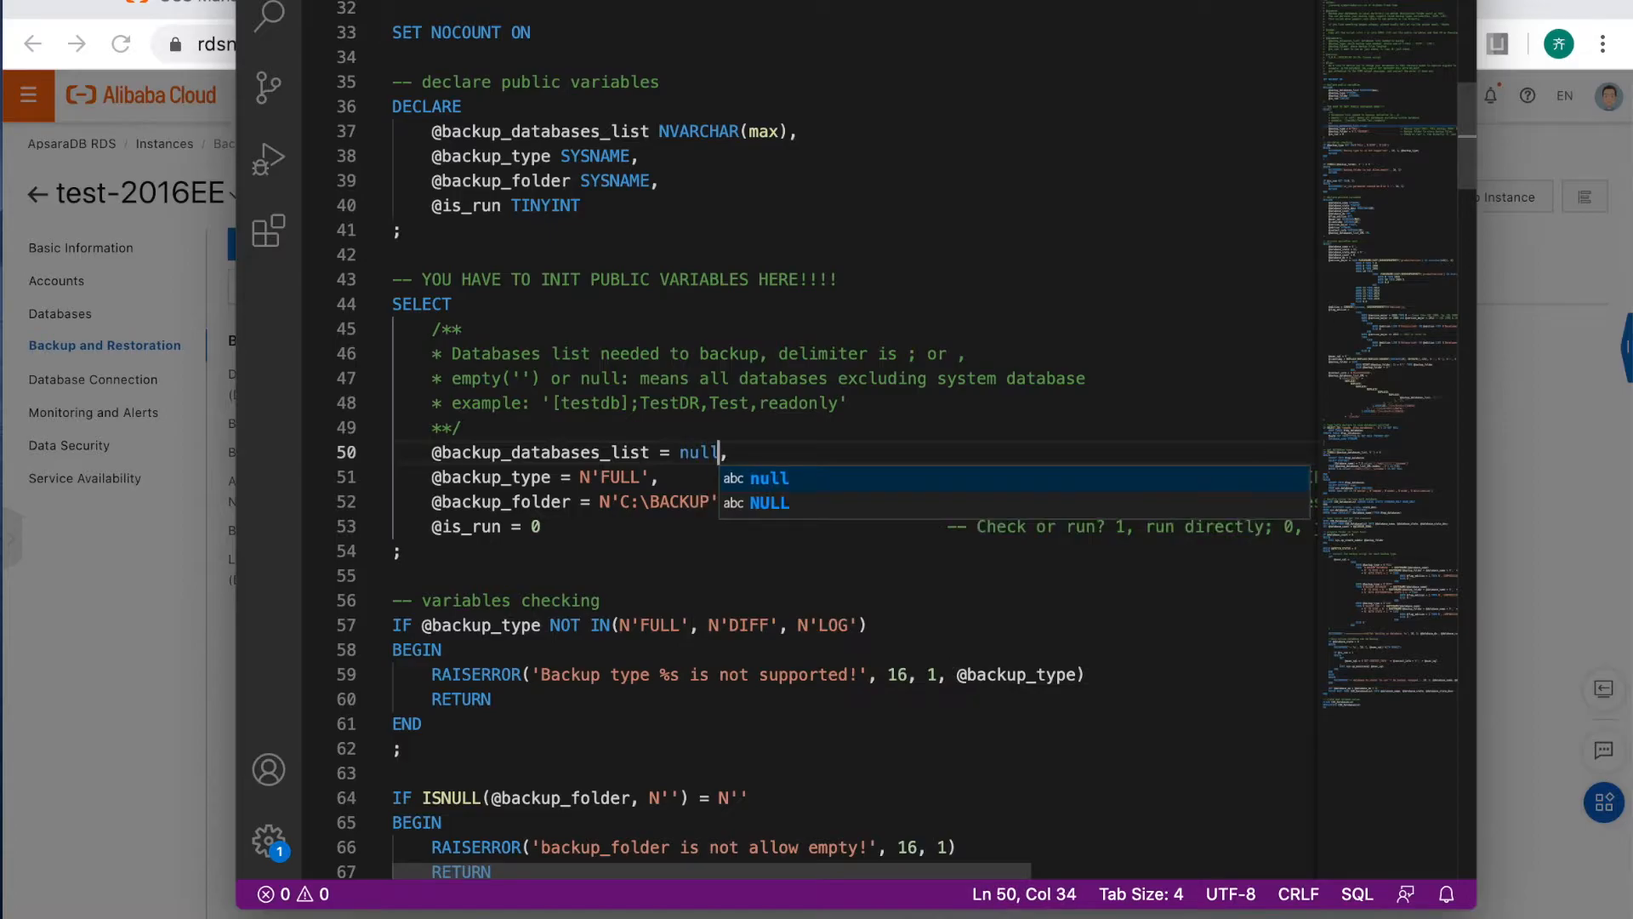
left_click(765, 675)
left_click_drag(452, 379, 763, 378)
left_click(640, 476)
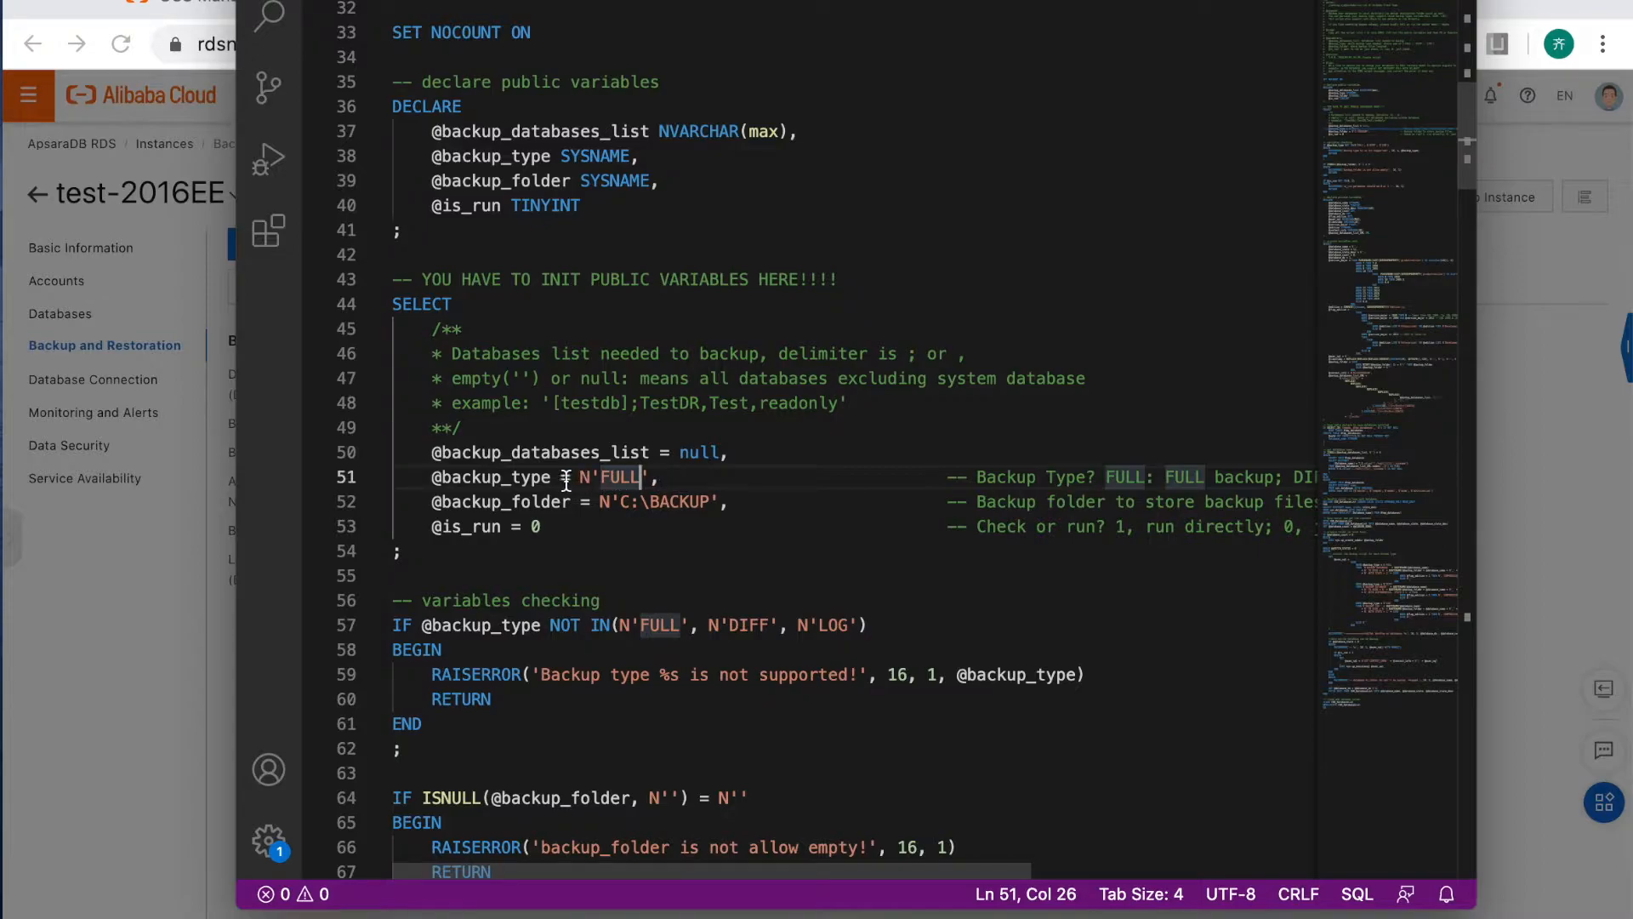
left_click_drag(542, 478, 652, 481)
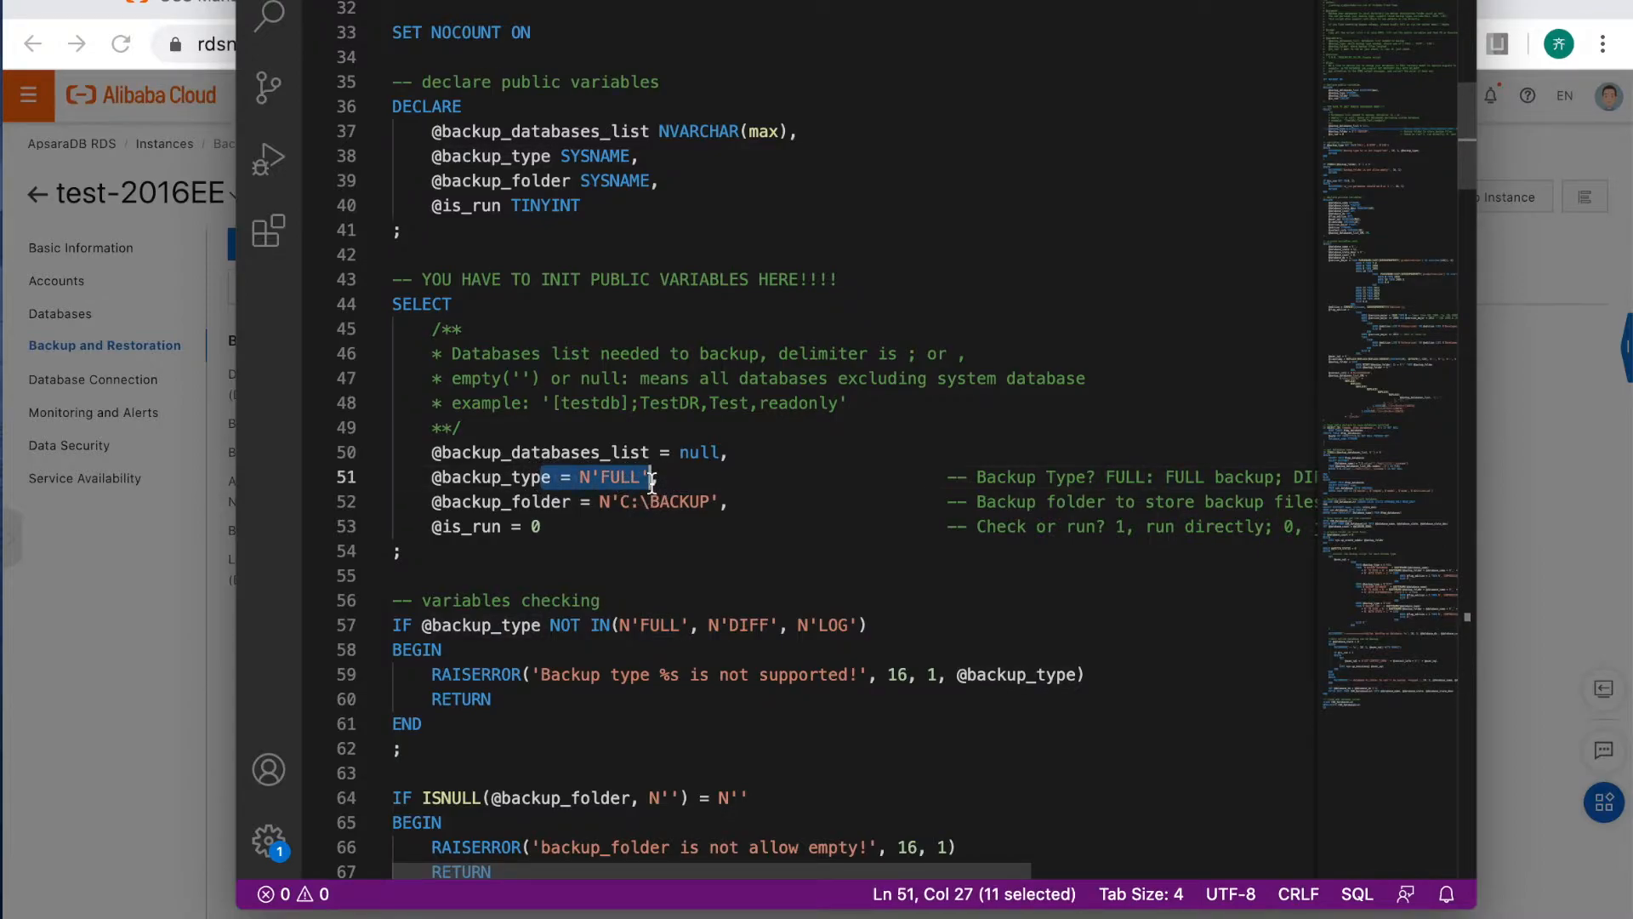
scroll(1123, 480, "right", 5)
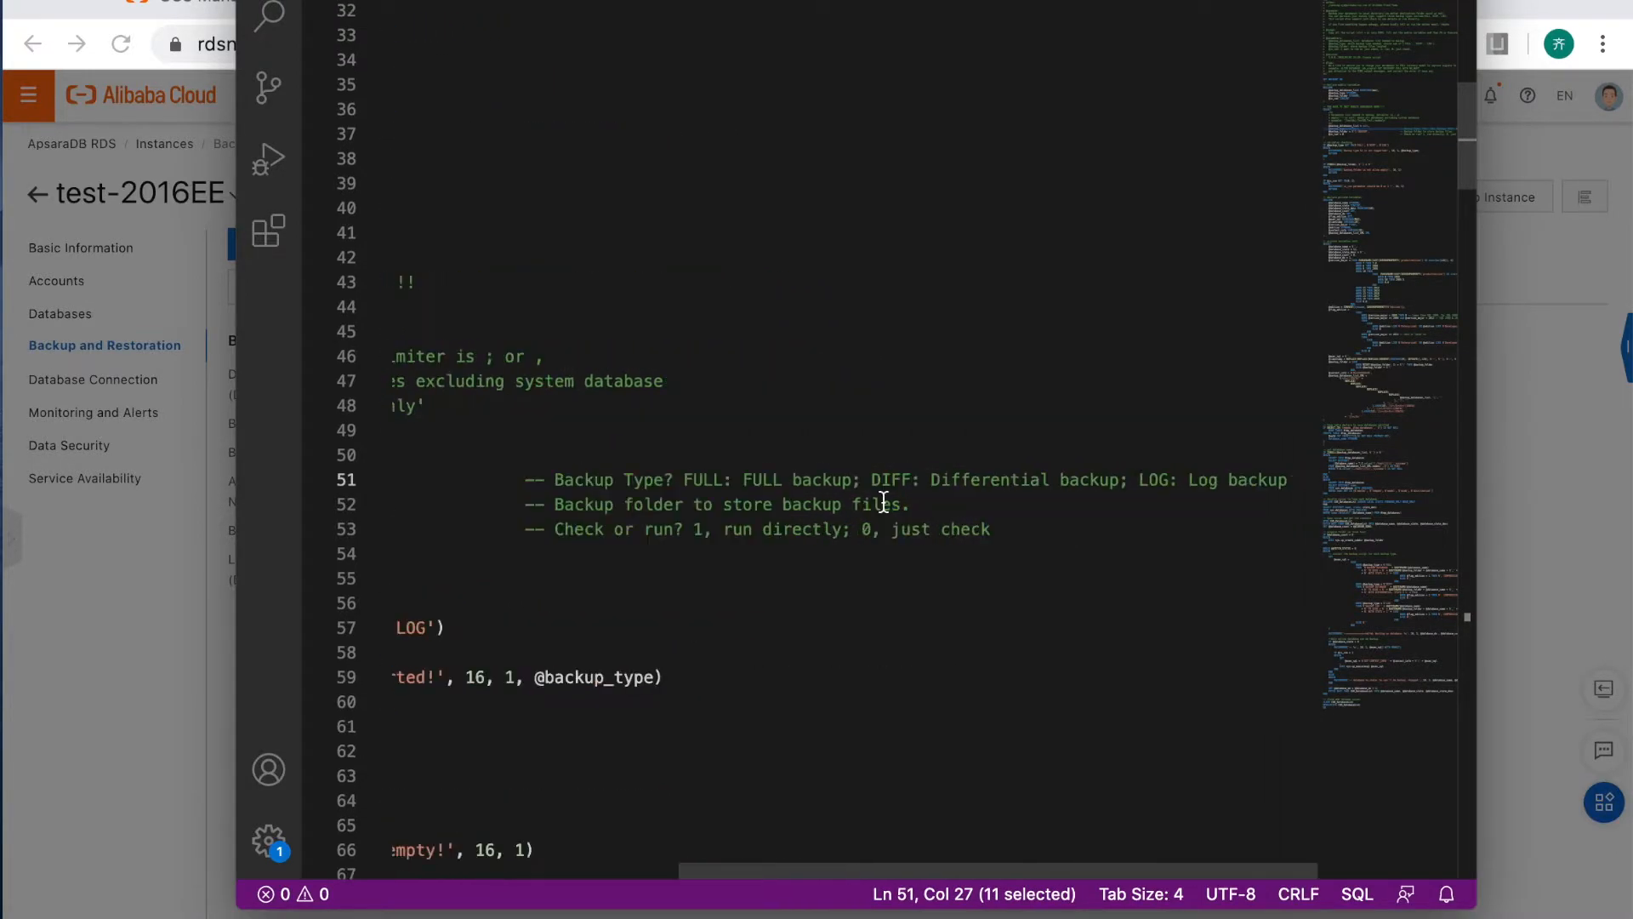
left_click_drag(873, 481, 1070, 481)
left_click(986, 495)
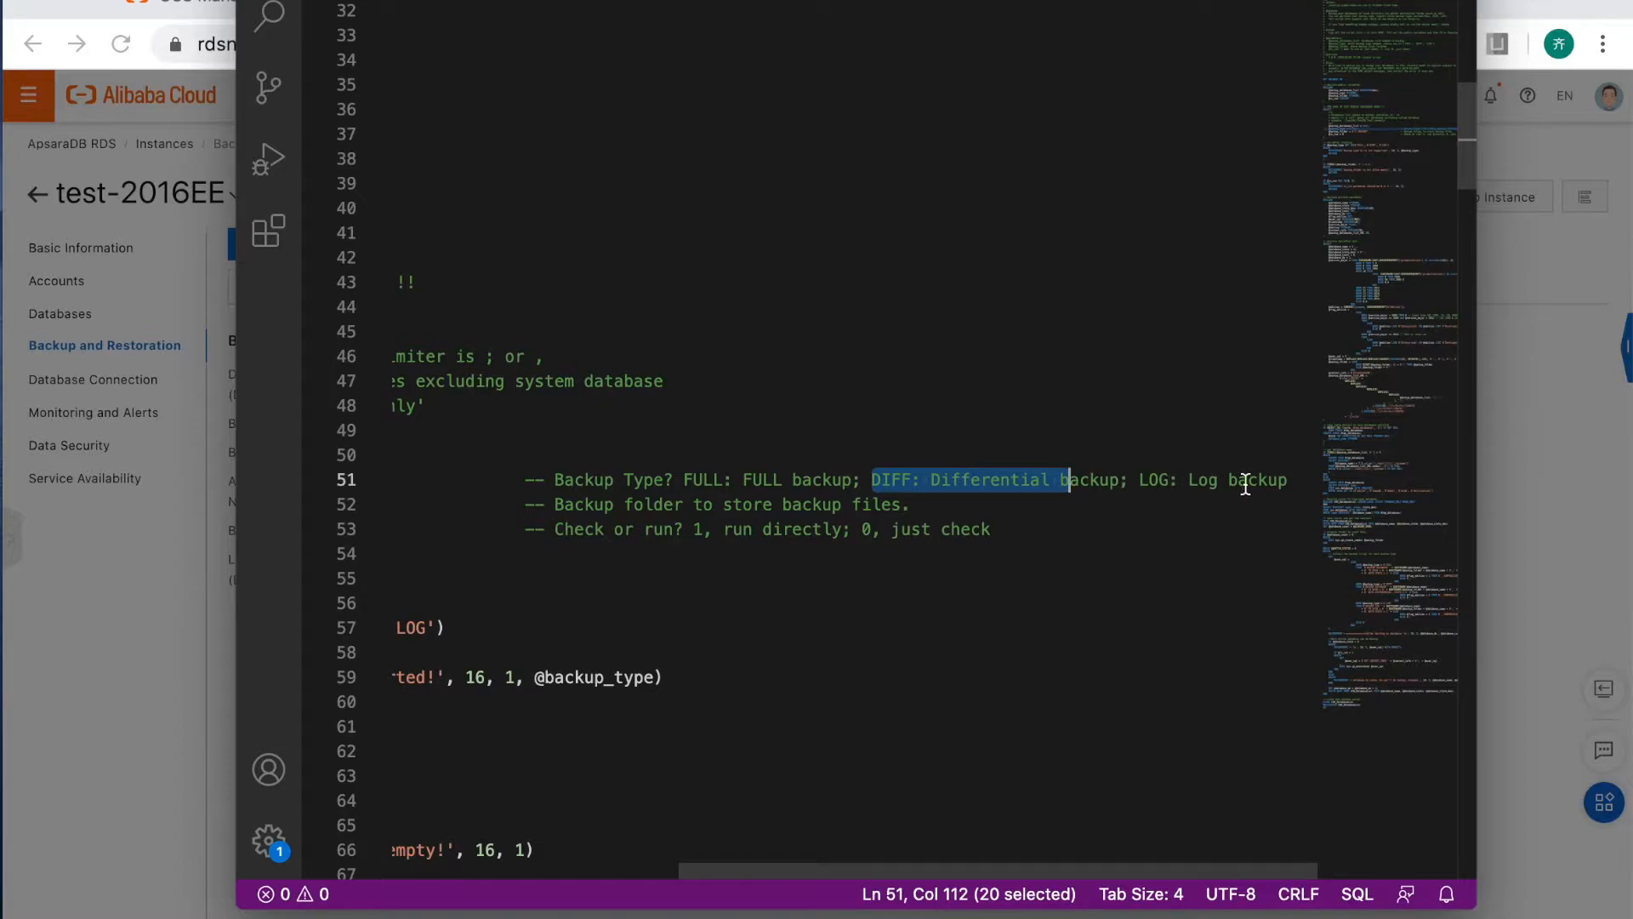
scroll(1064, 481, "left", 5)
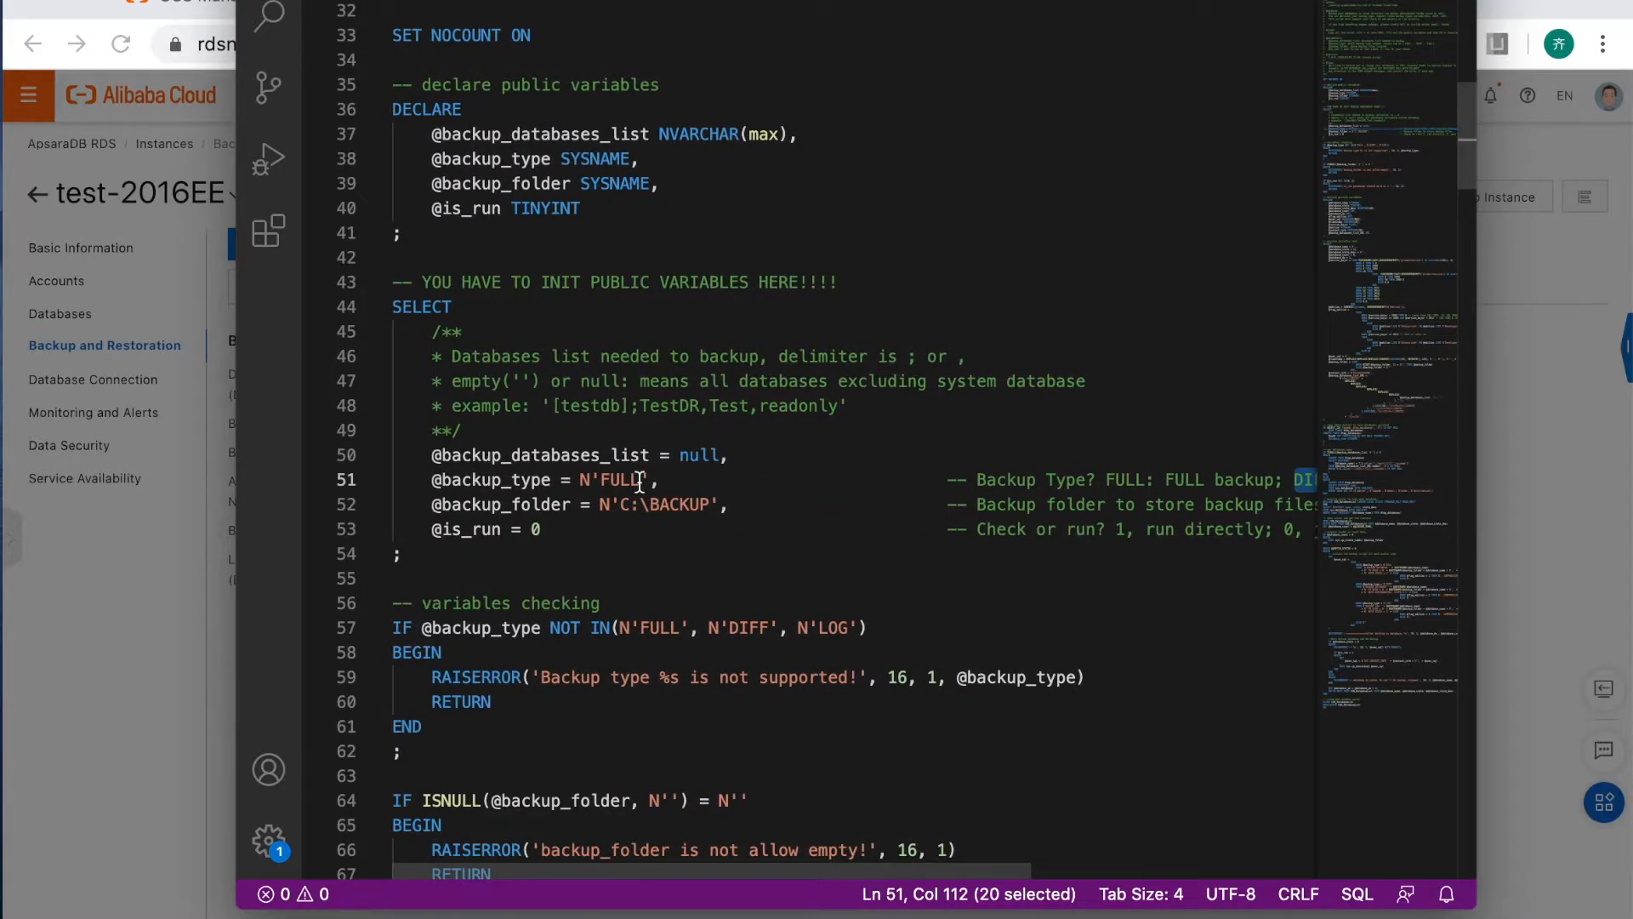
left_click_drag(494, 508, 572, 506)
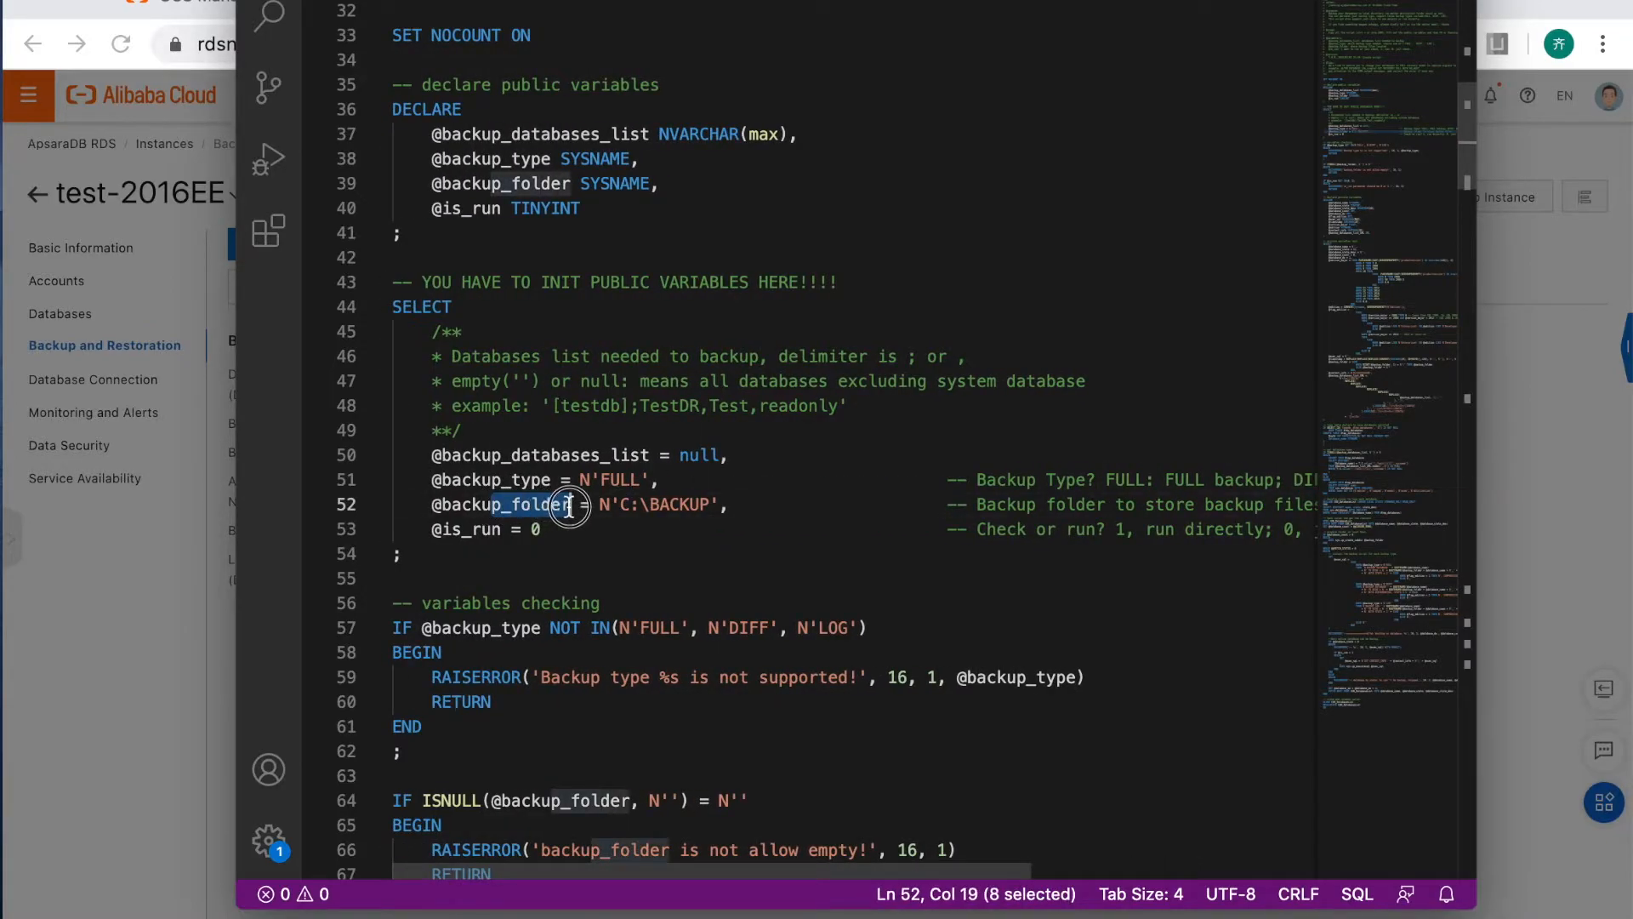
left_click_drag(701, 508, 573, 507)
left_click(727, 505)
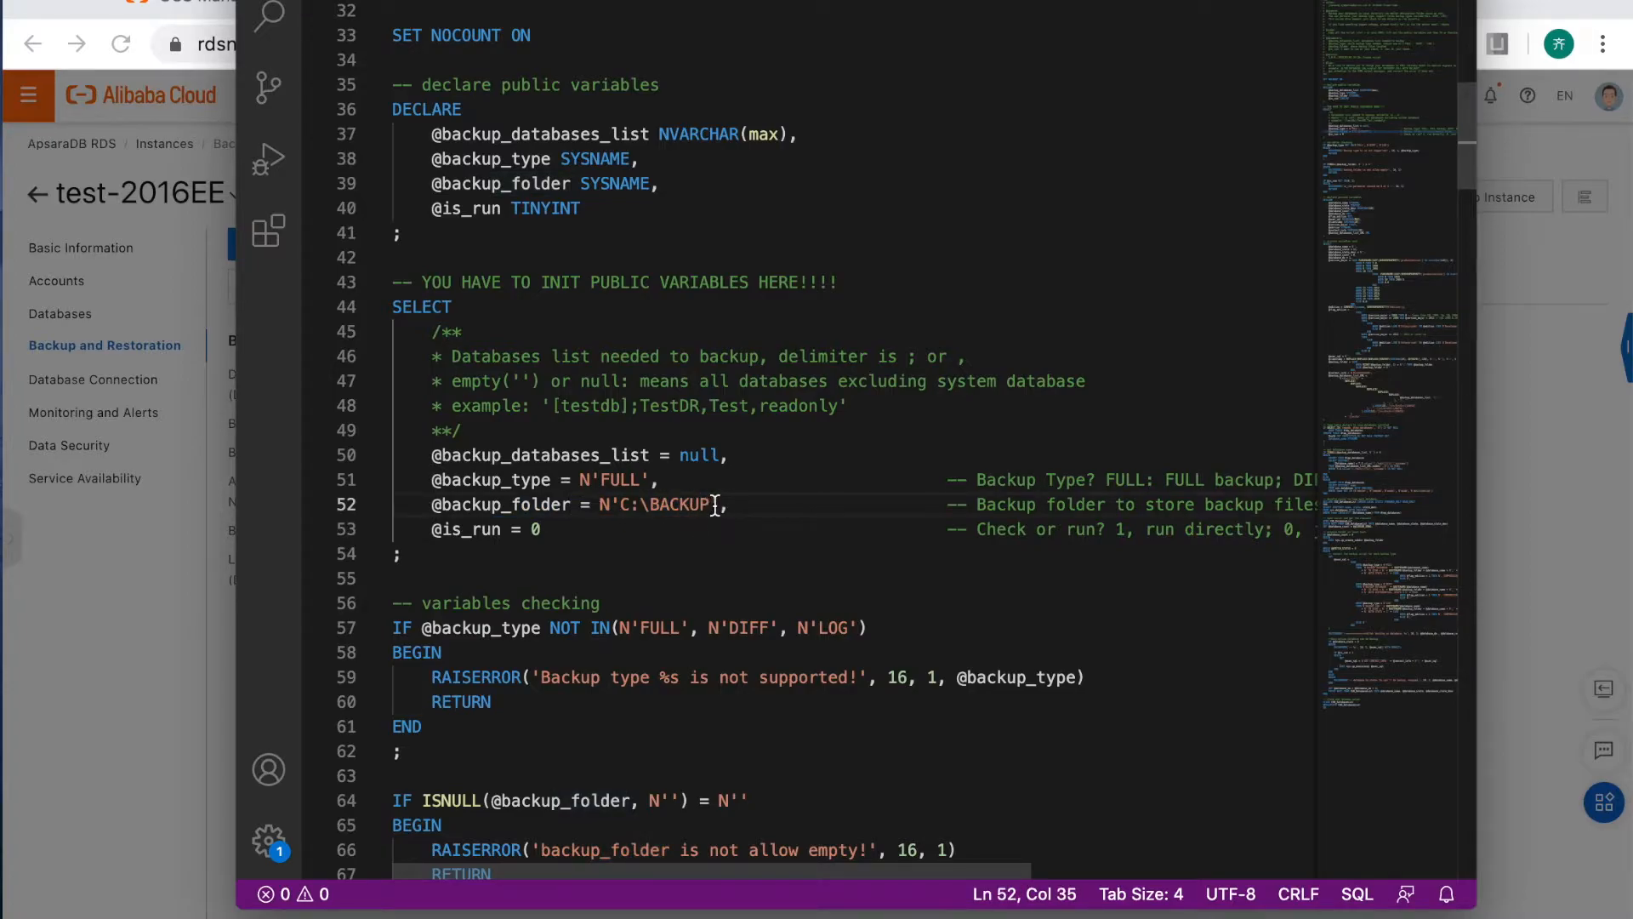
key("Down")
left_click_drag(432, 530, 545, 529)
left_click(578, 531)
left_click(531, 529)
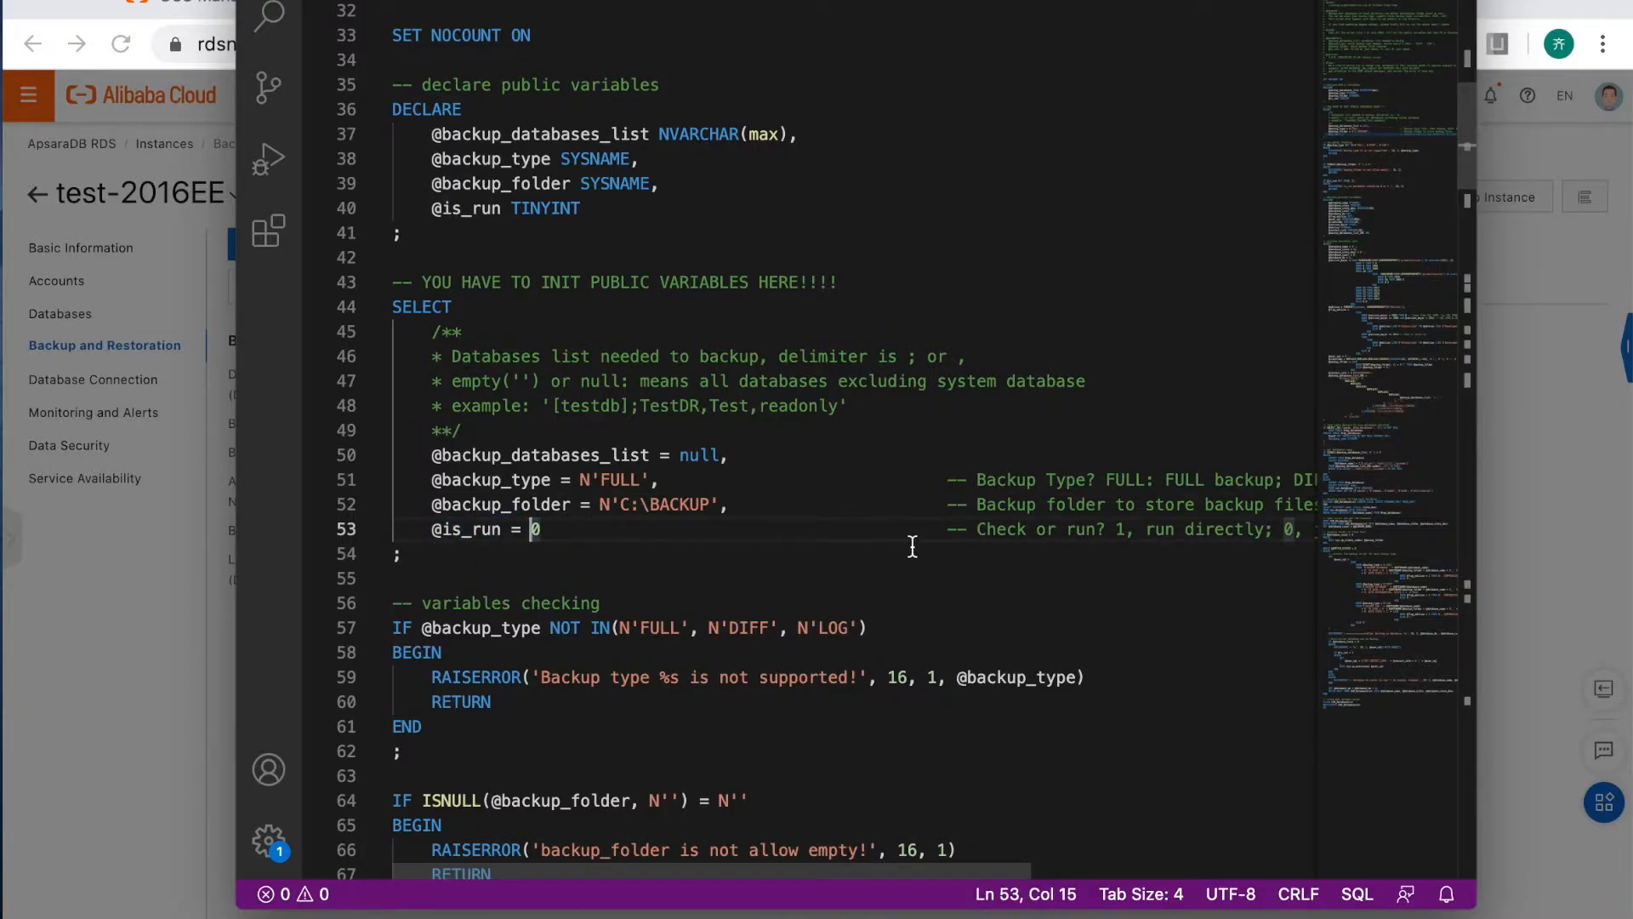
scroll(918, 547, "right", 2)
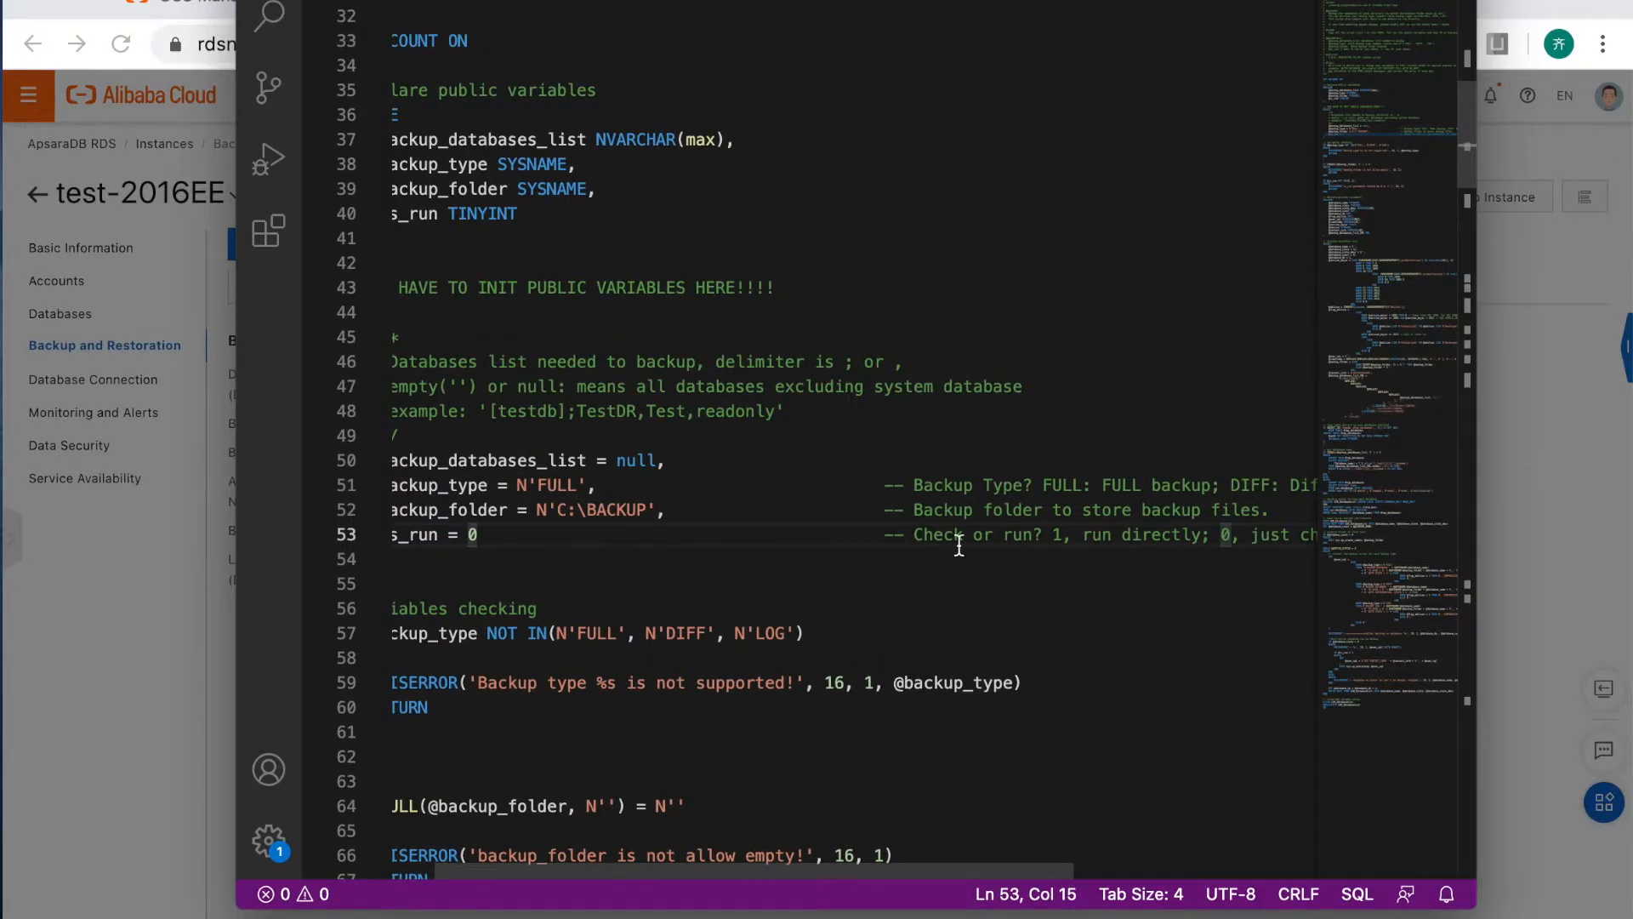
scroll(967, 539, "right", 2)
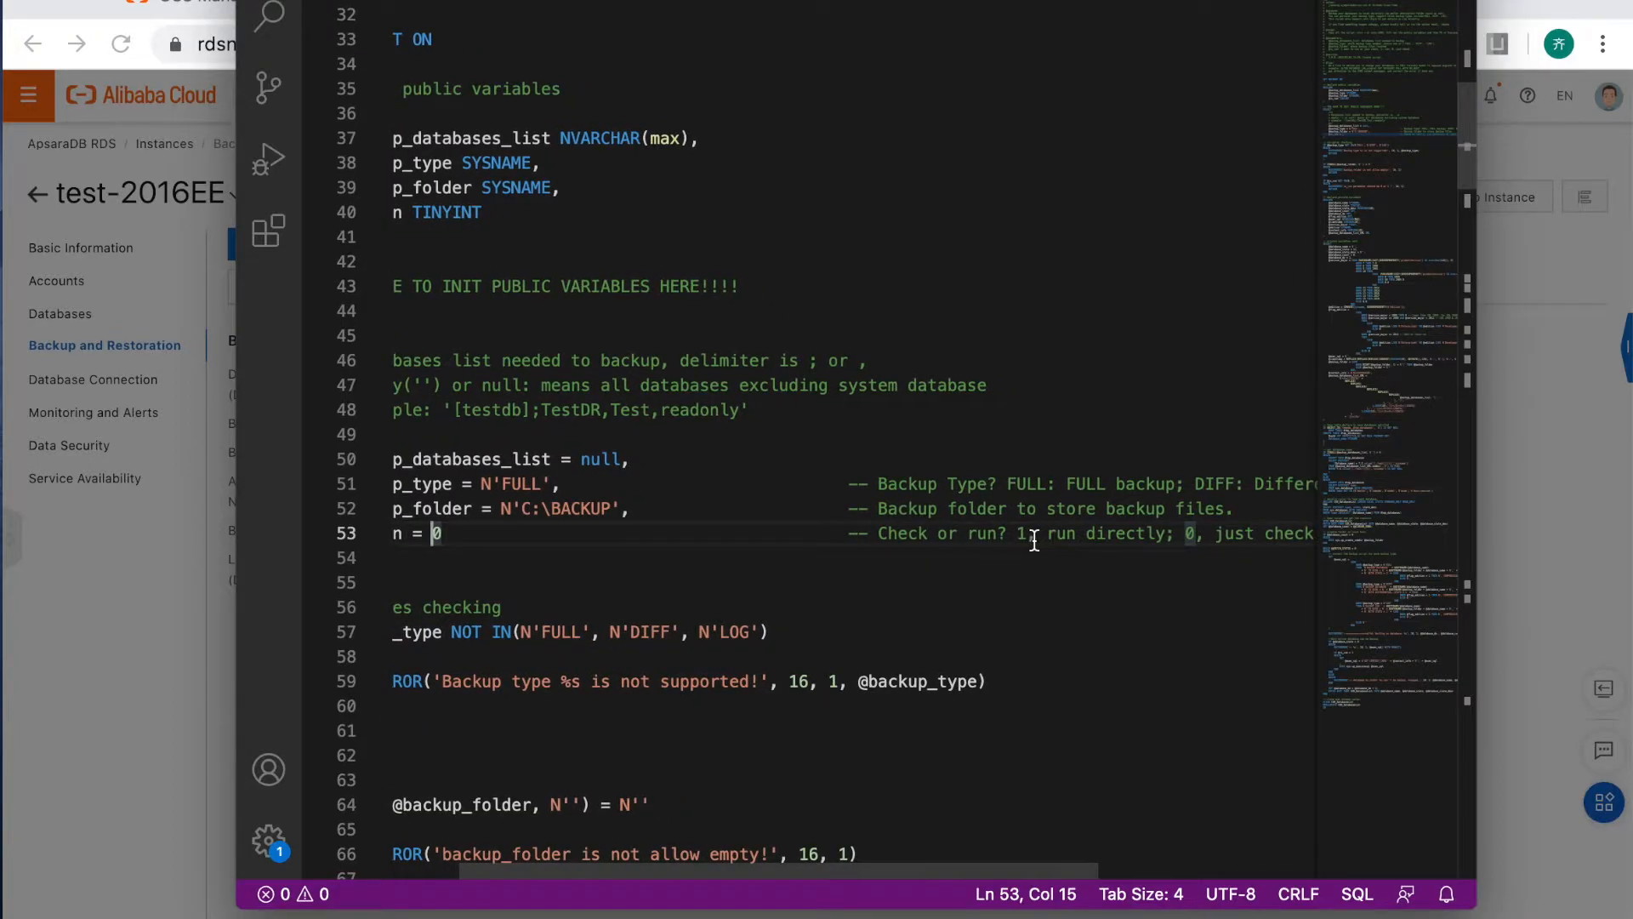
scroll(623, 542, "left", 3)
left_click(570, 535)
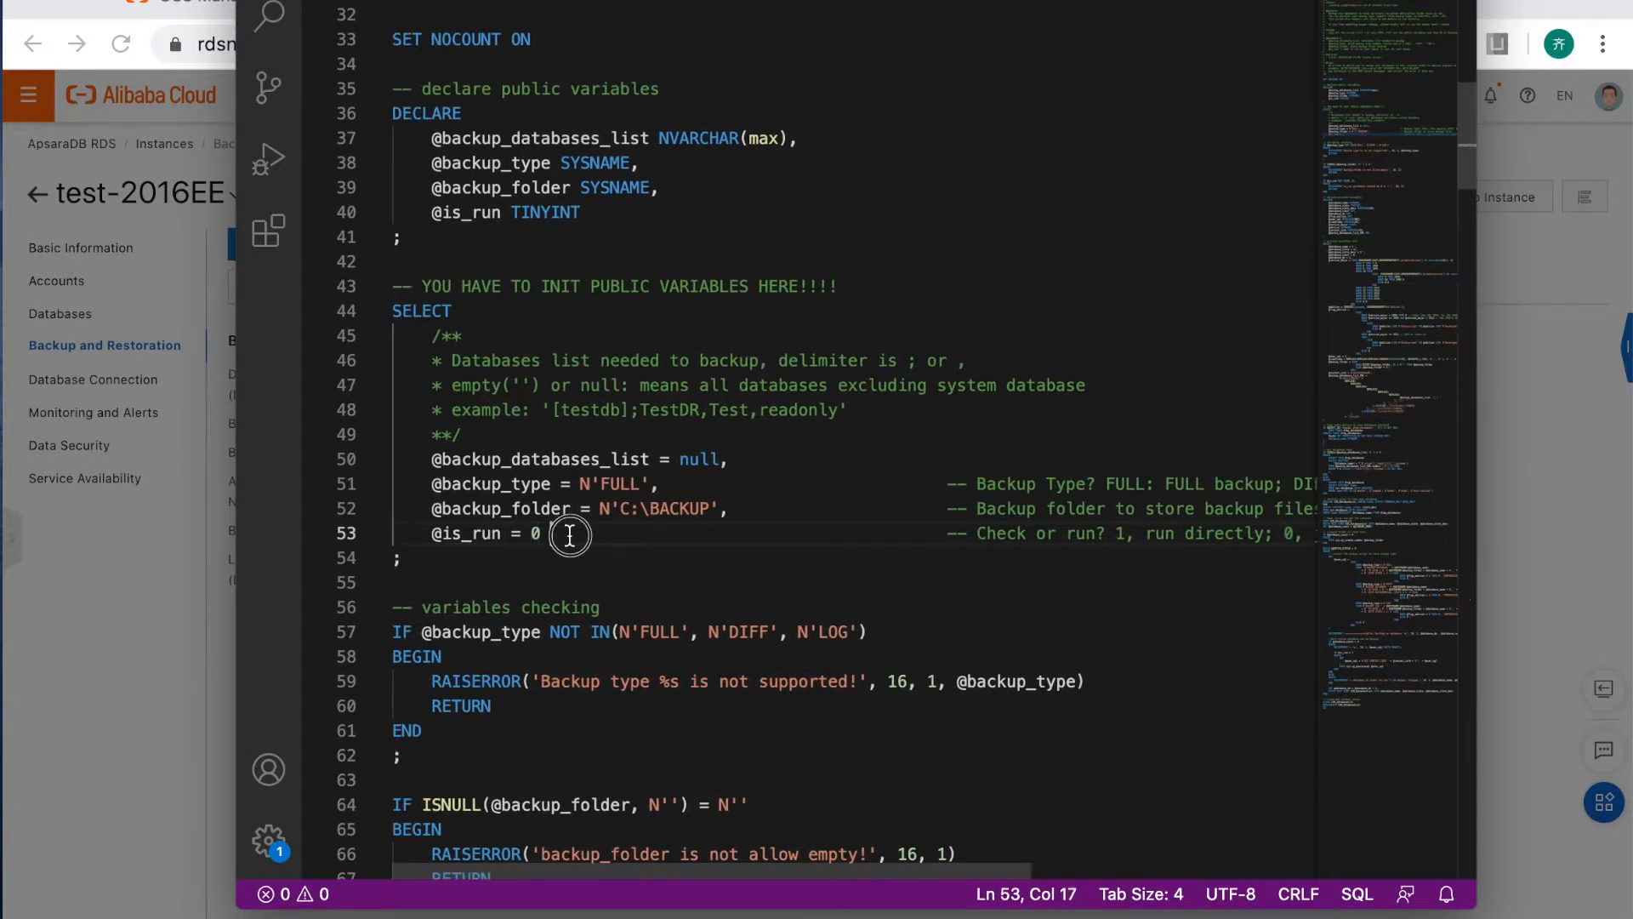
key("Left")
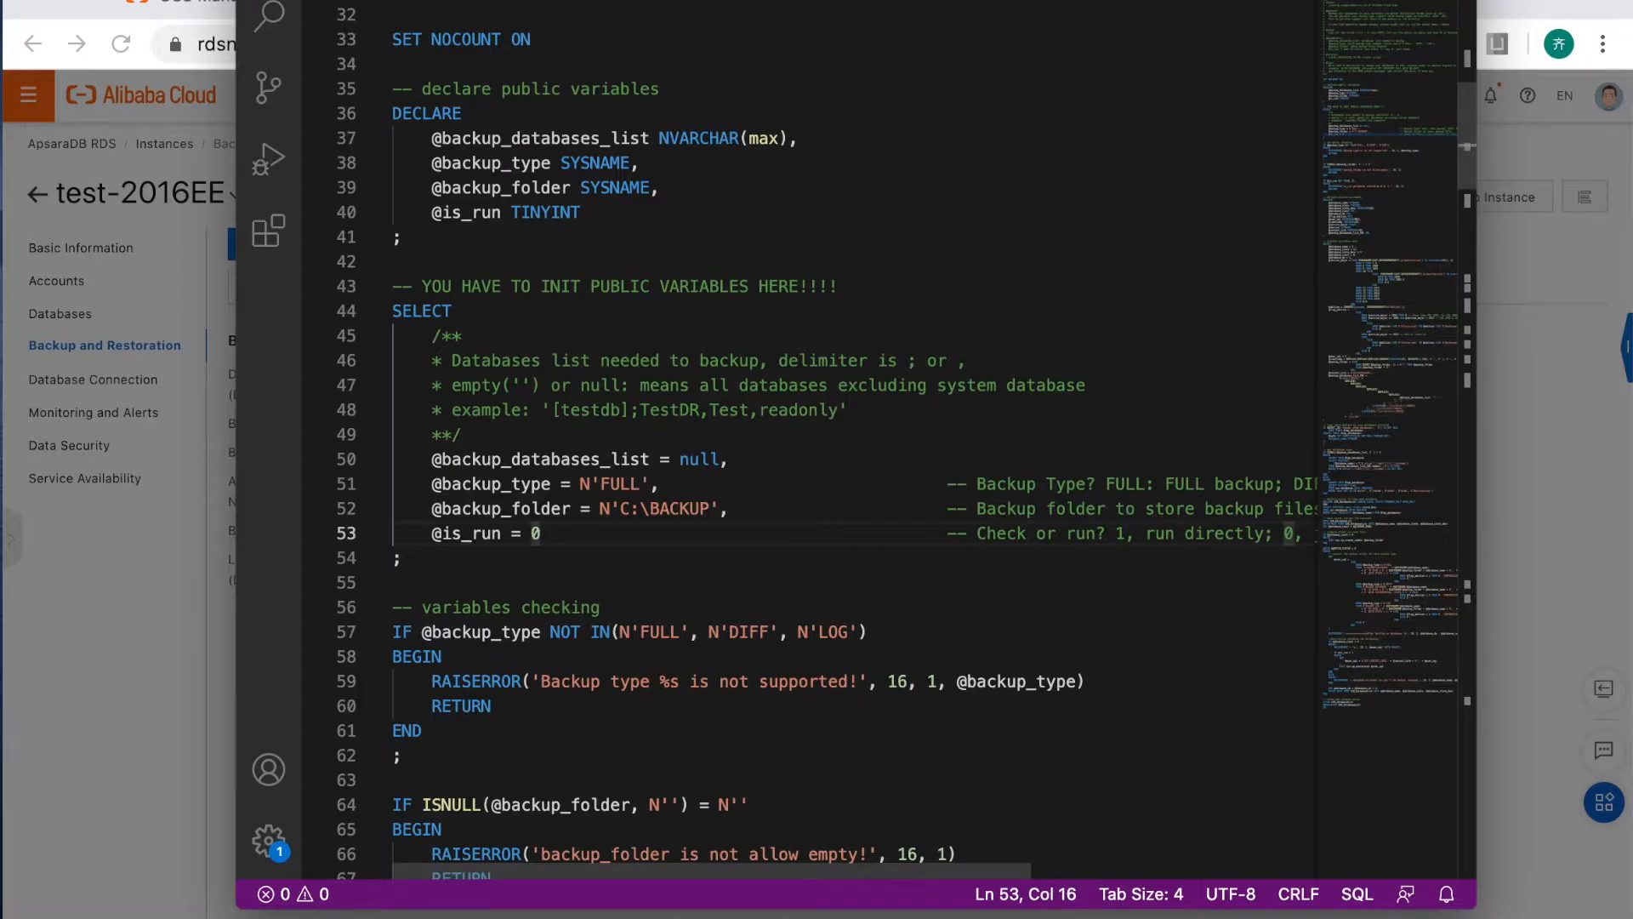
key("BackSpace")
type("1")
Select the entire backup script after checking its folder path, and switch to the Databases node in SQL Server Management Studio.
scroll(709, 585, "up", 1)
left_click_drag(708, 585, 620, 585)
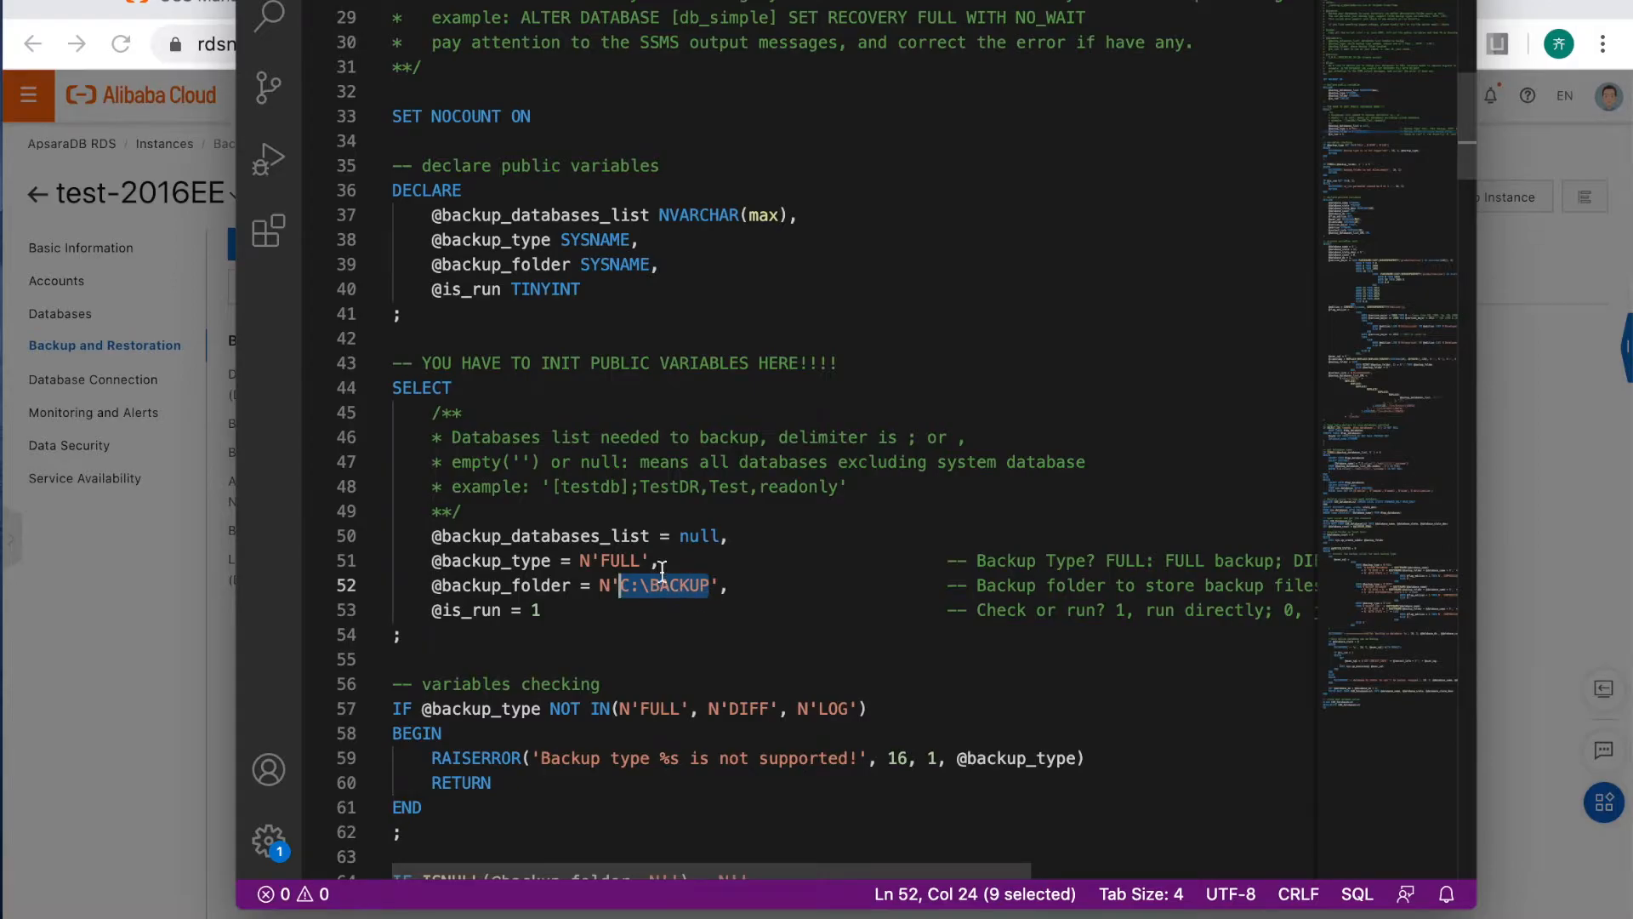
left_click(634, 607)
key("super+a")
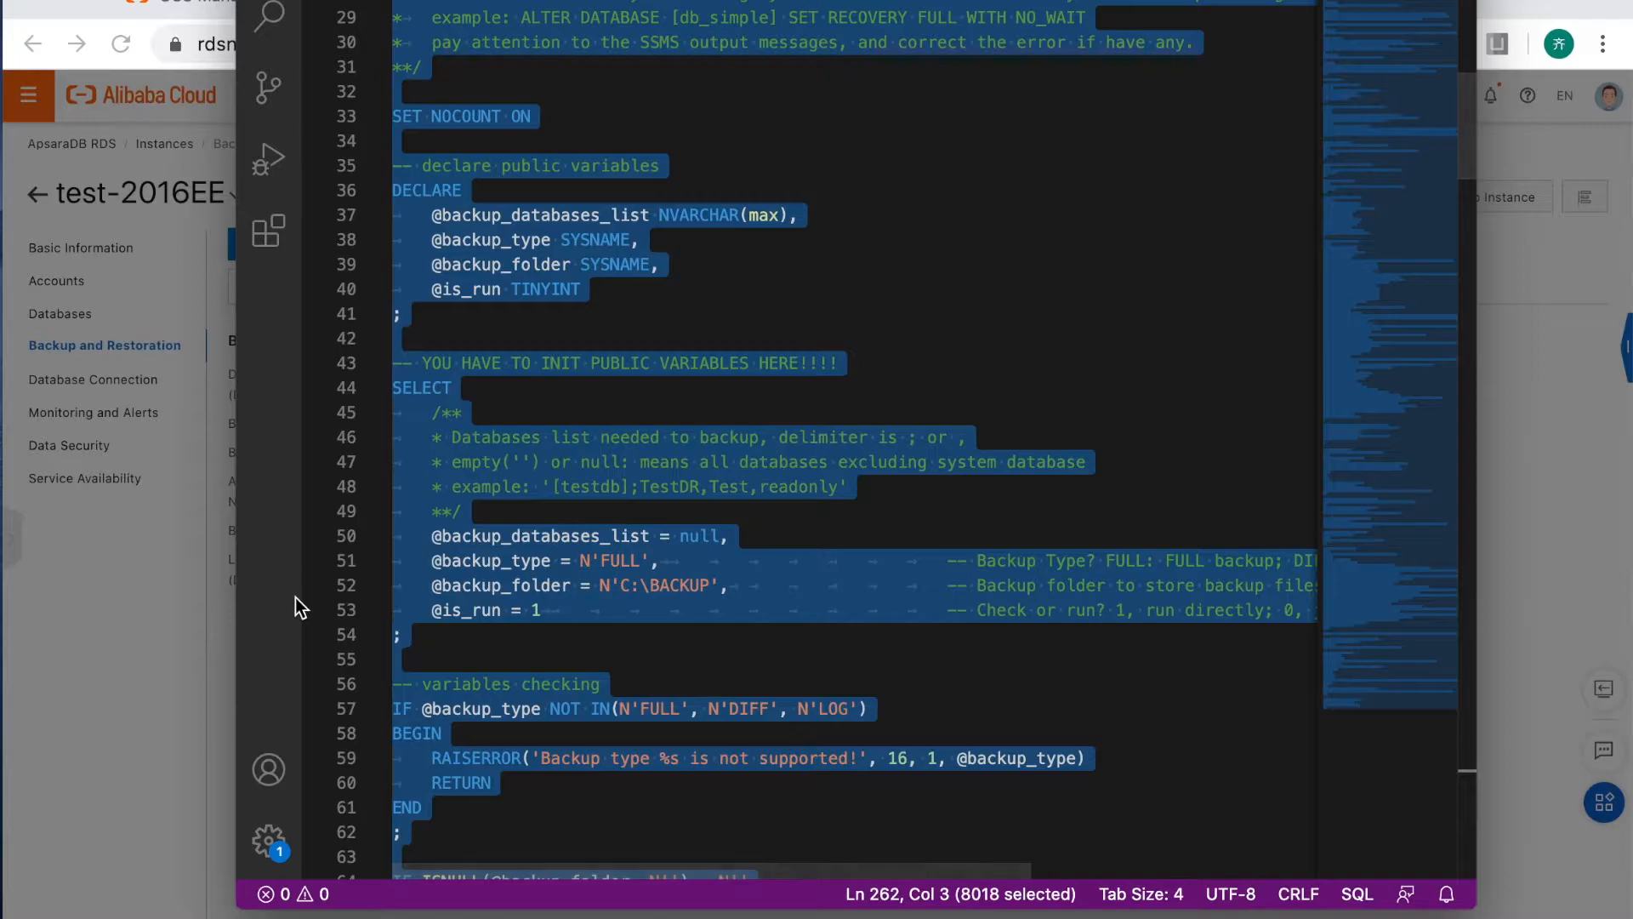
left_click(148, 713)
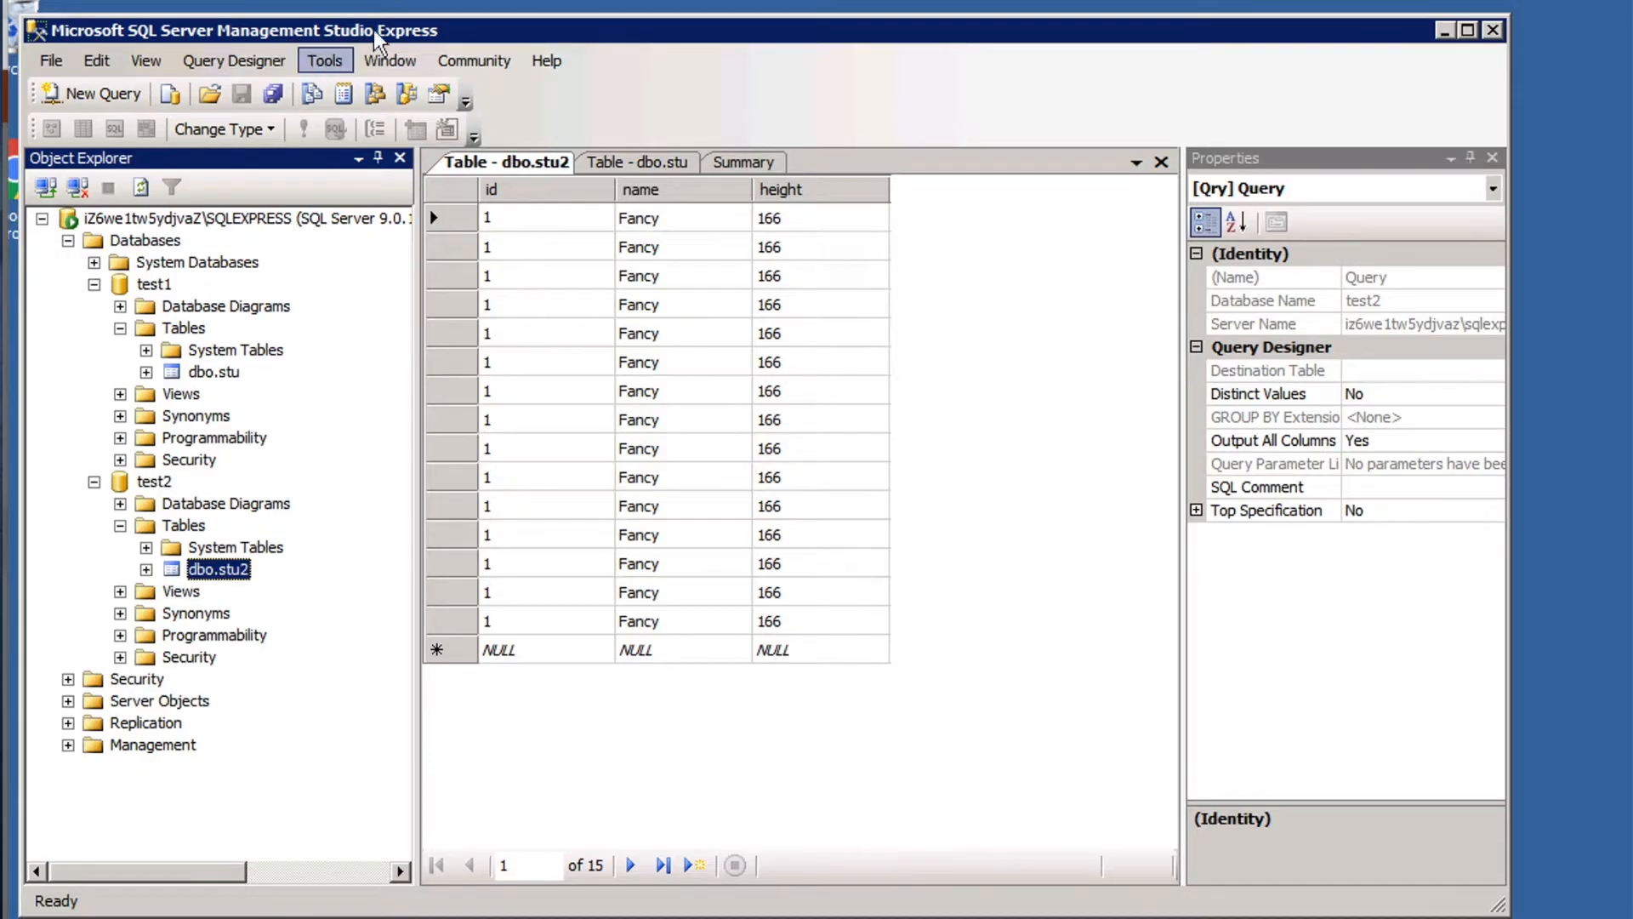
left_click(140, 241)
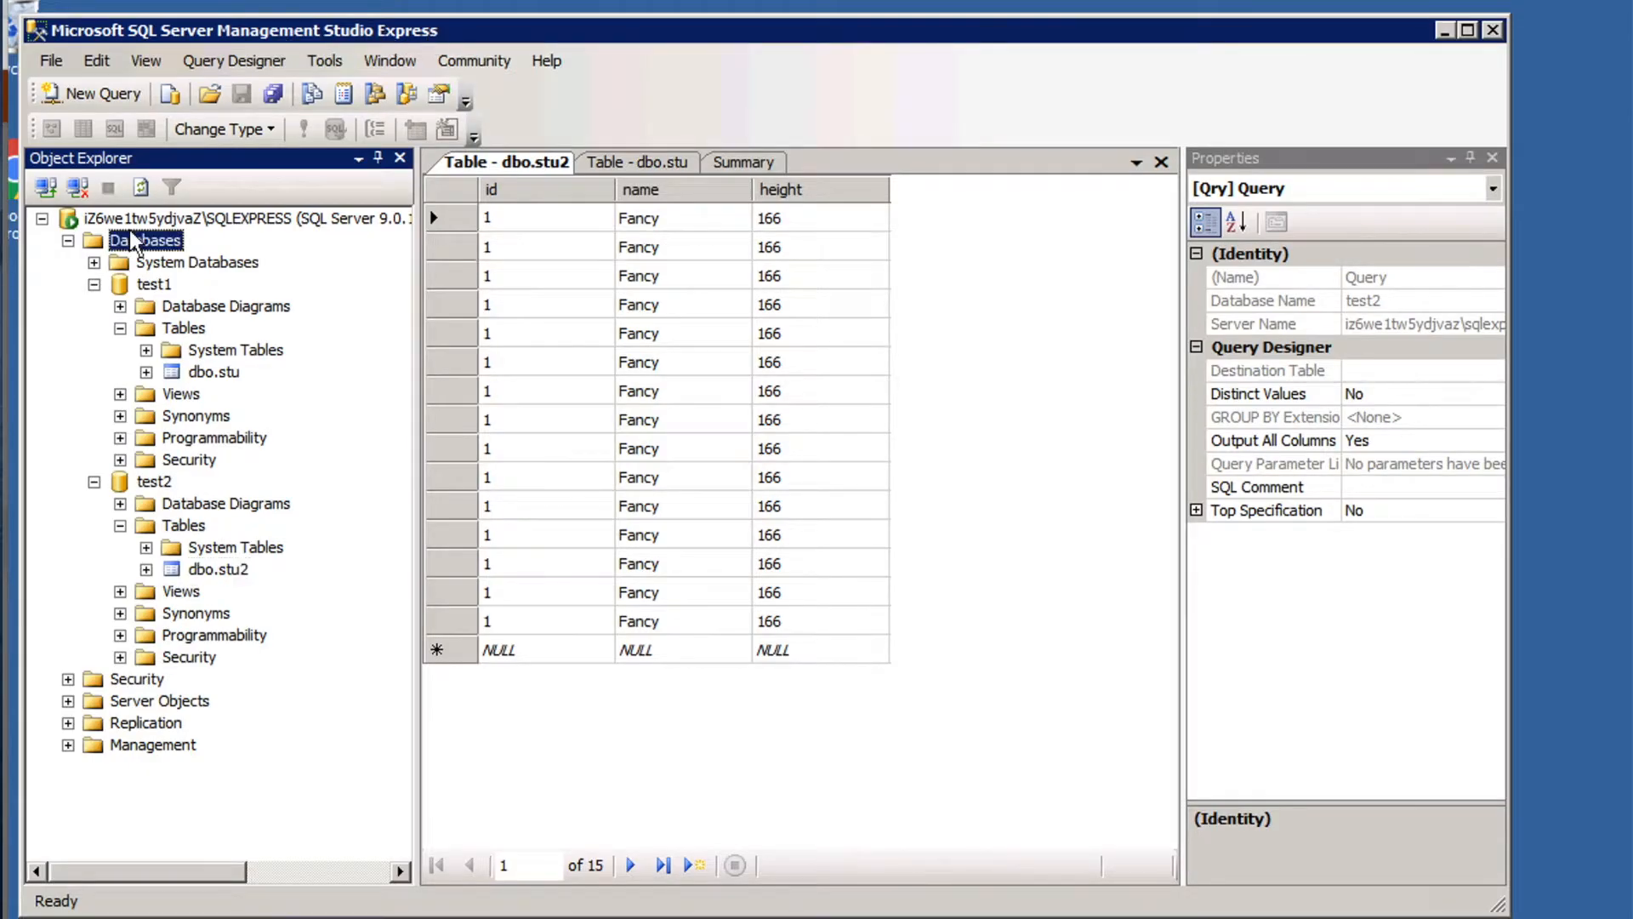
Paste the full backup script into a new query, select all of it and execute it.
left_click(95, 94)
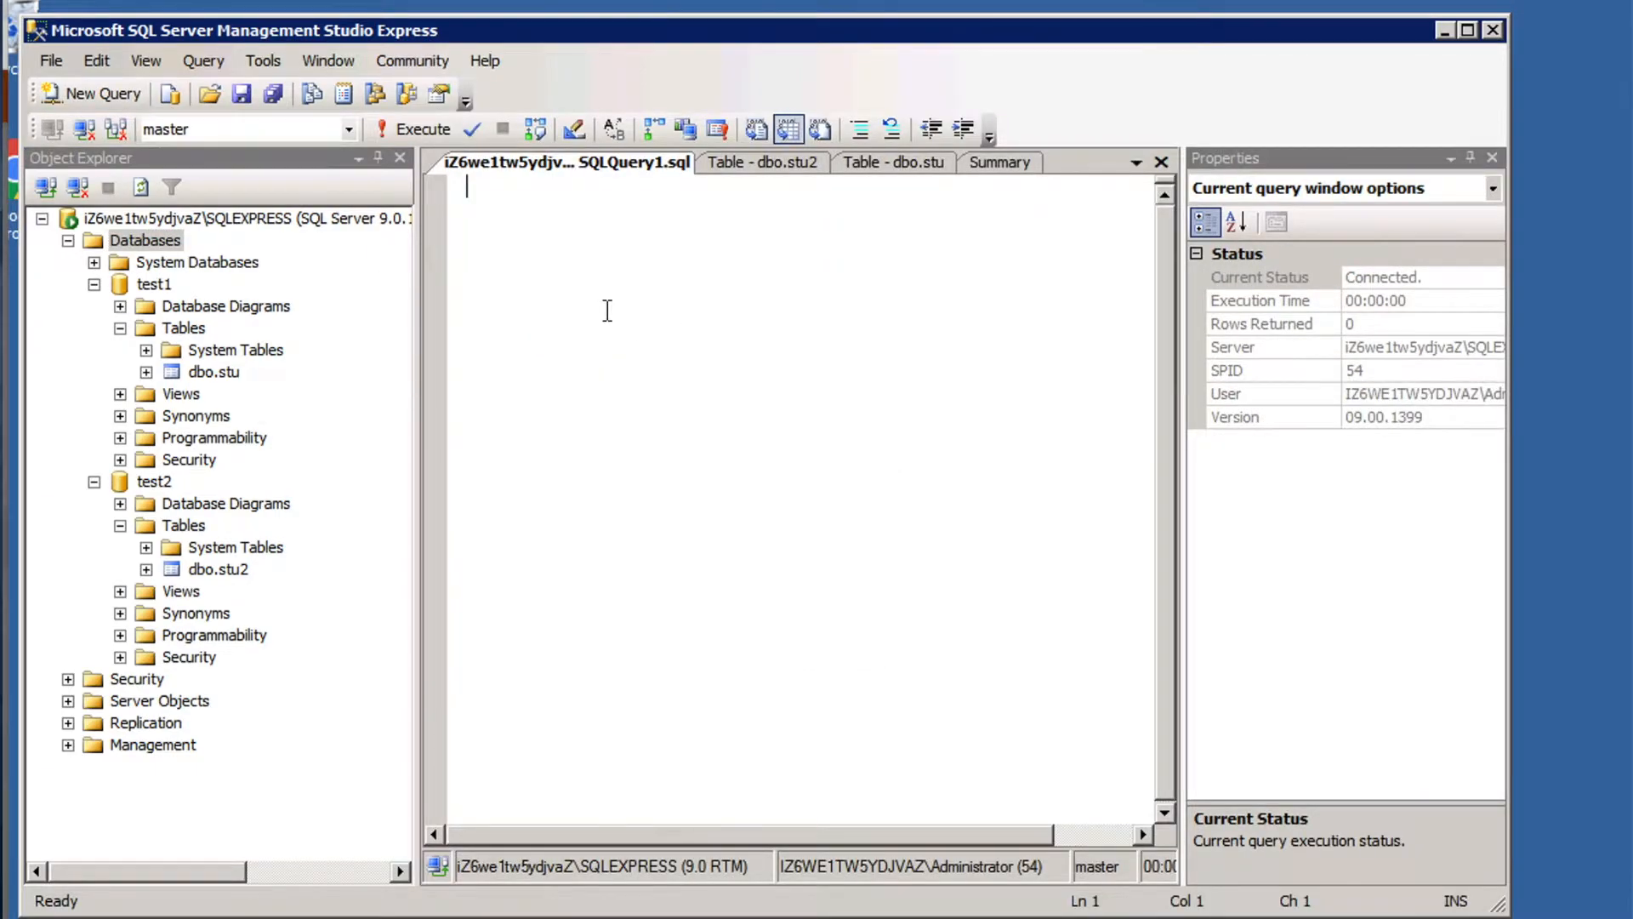
key("ctrl+v")
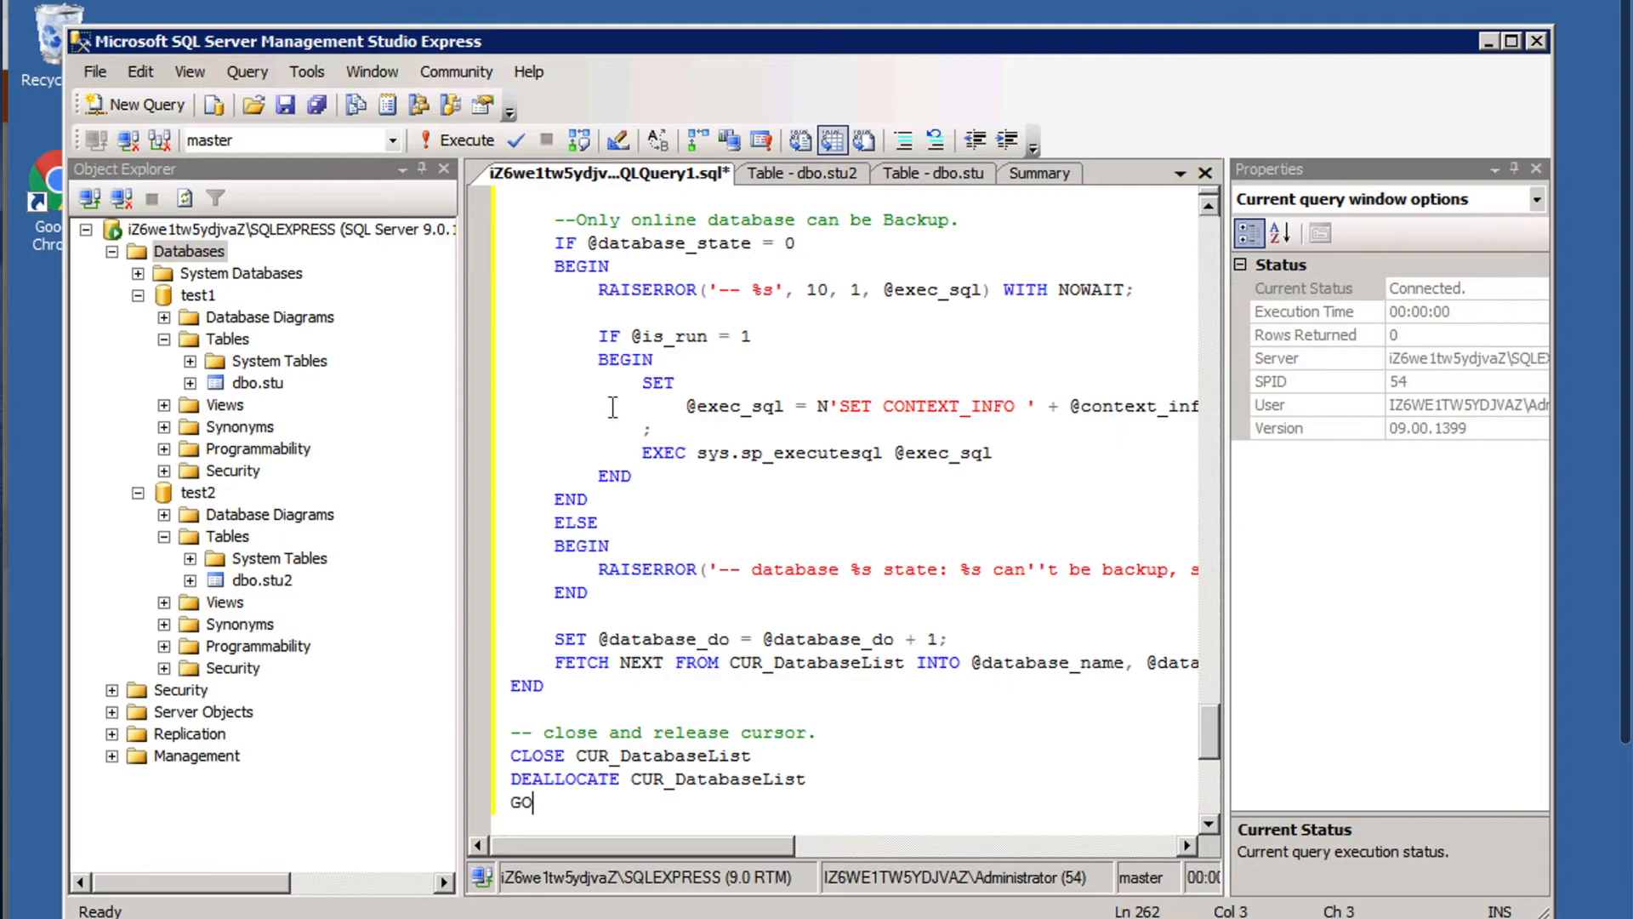
key("ctrl+Home")
key("ctrl+shift+End")
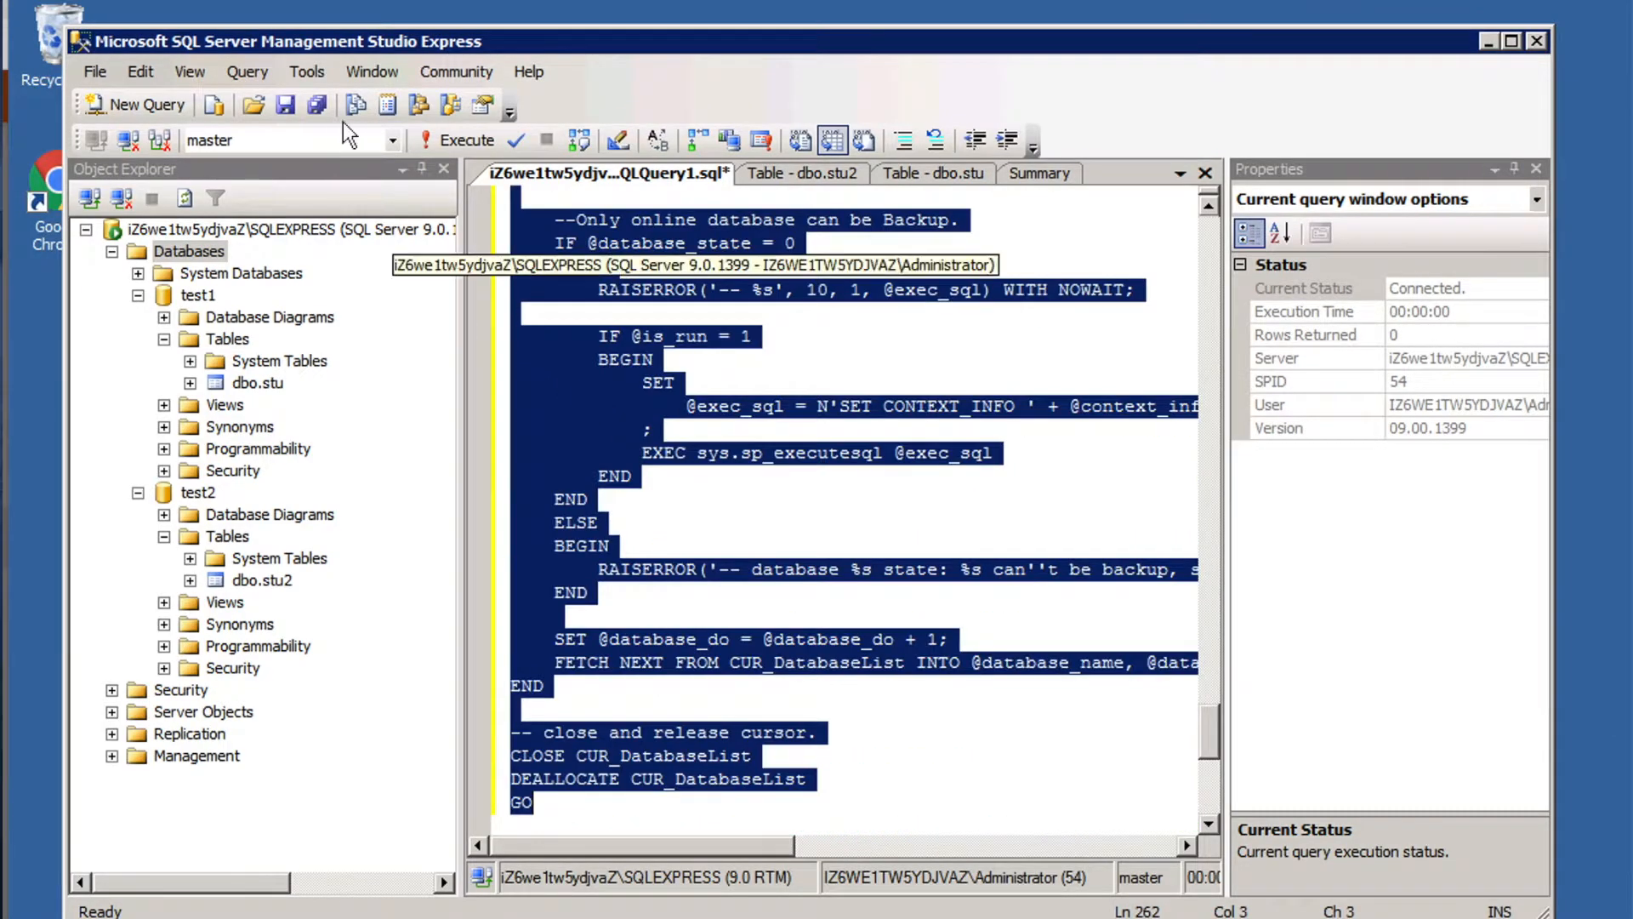
left_click(448, 140)
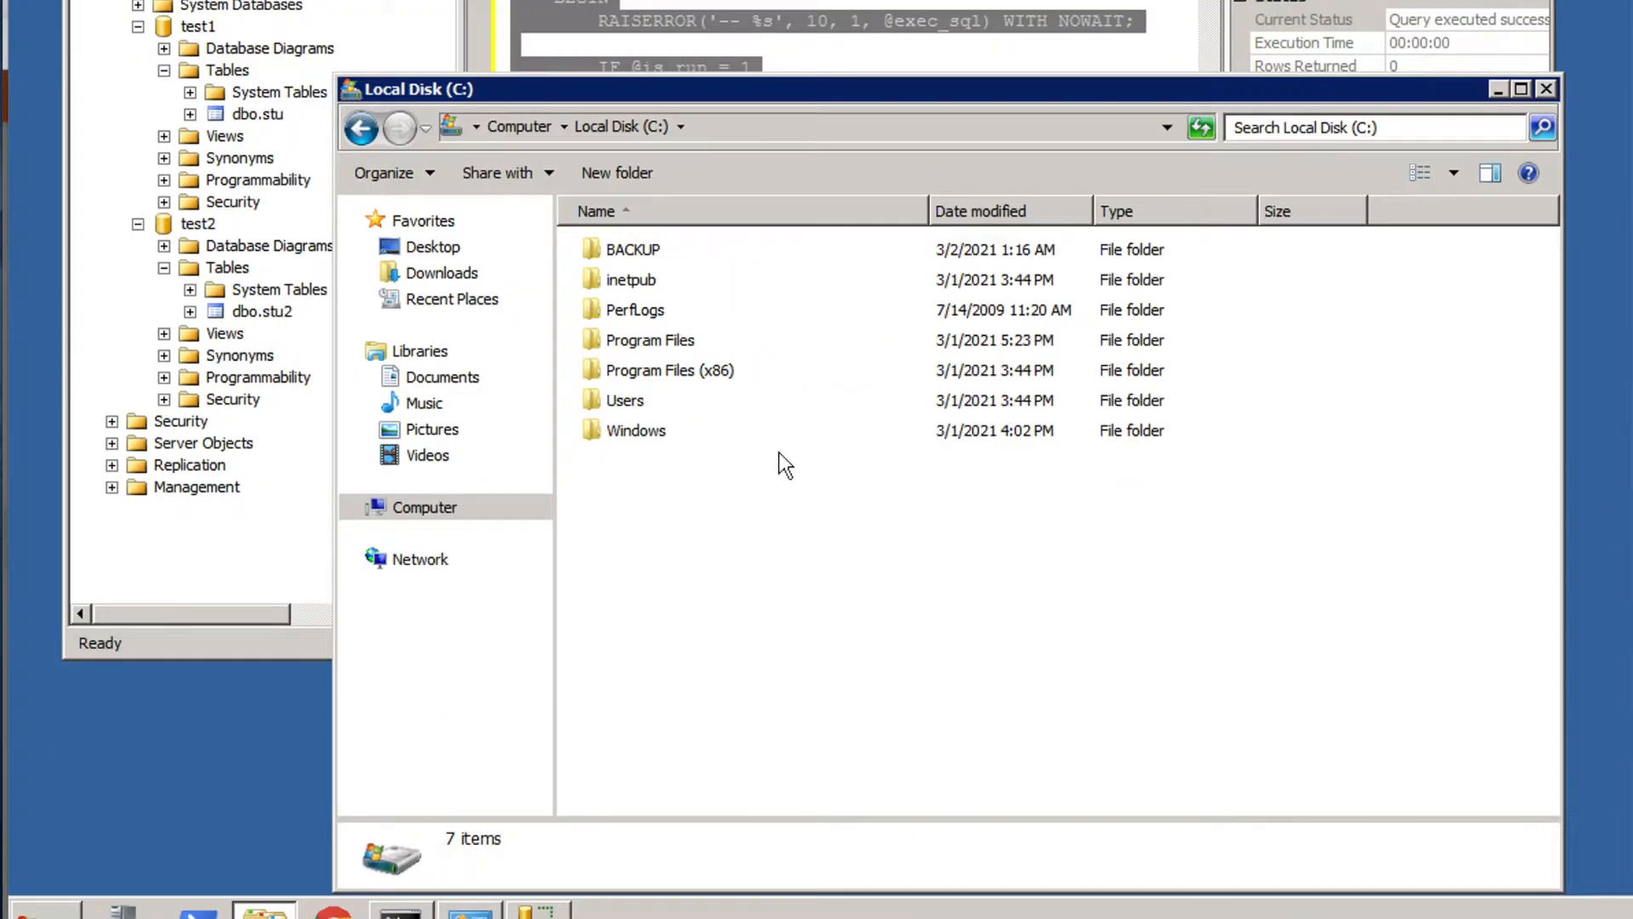
Switch to the file explorer, open the BACKUP folder on Local Disk (C:) and check the test1 and test2 full backup files.
double_click(648, 251)
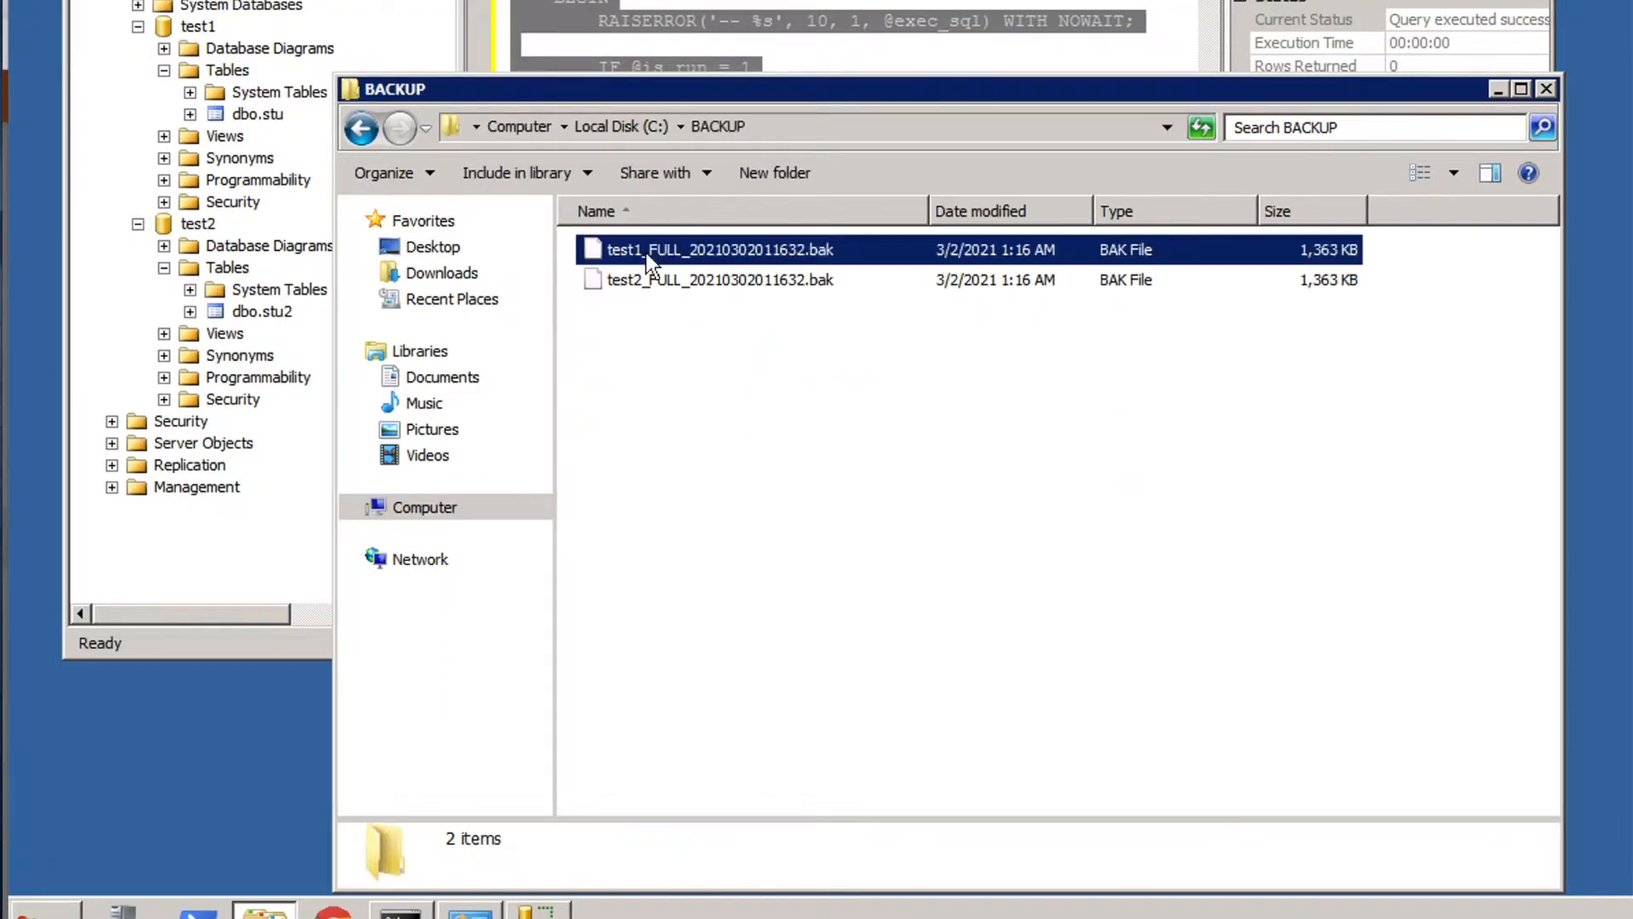
left_click(716, 347)
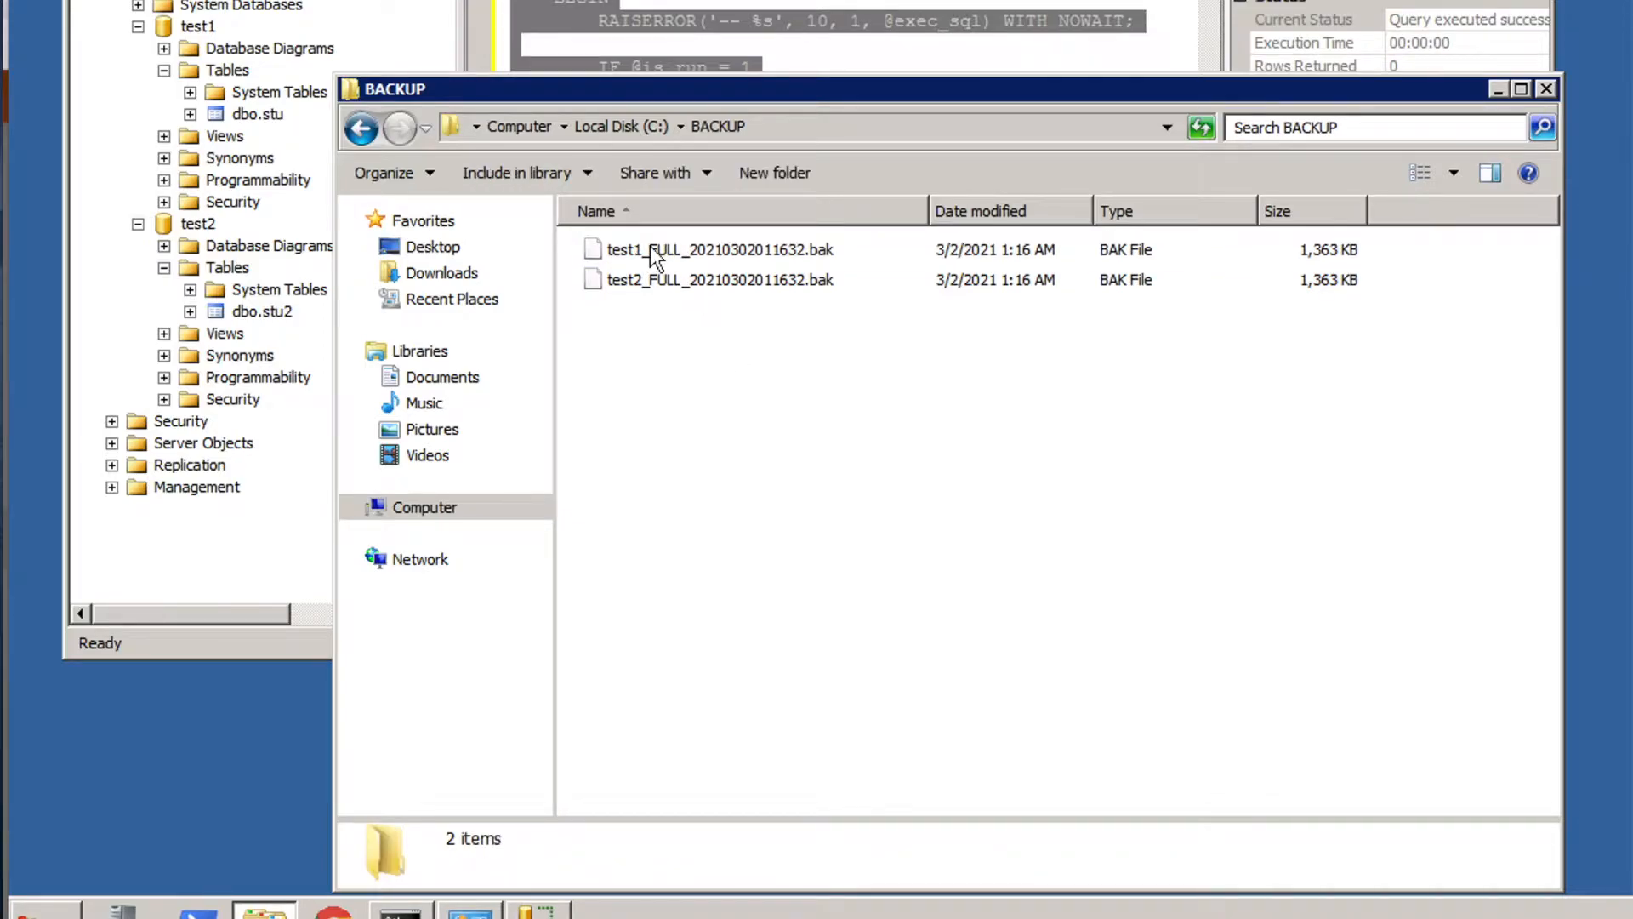
left_click(650, 248)
left_click(666, 280)
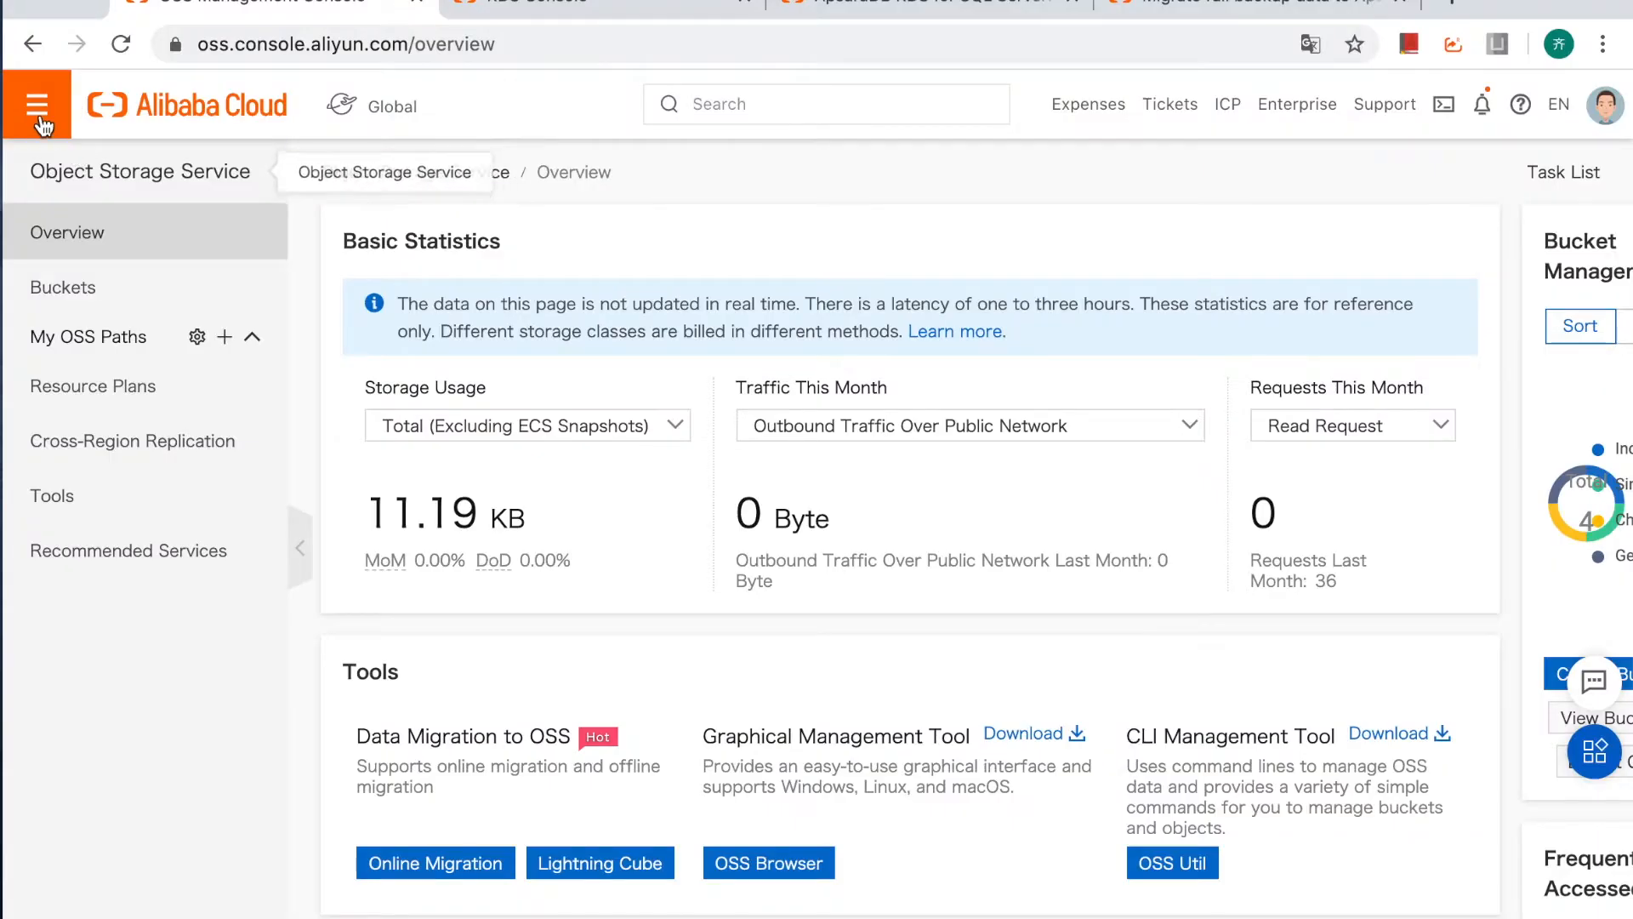
In the Object Storage Service console in the browser, start creating a bucket named mssql-sg.
left_click(36, 104)
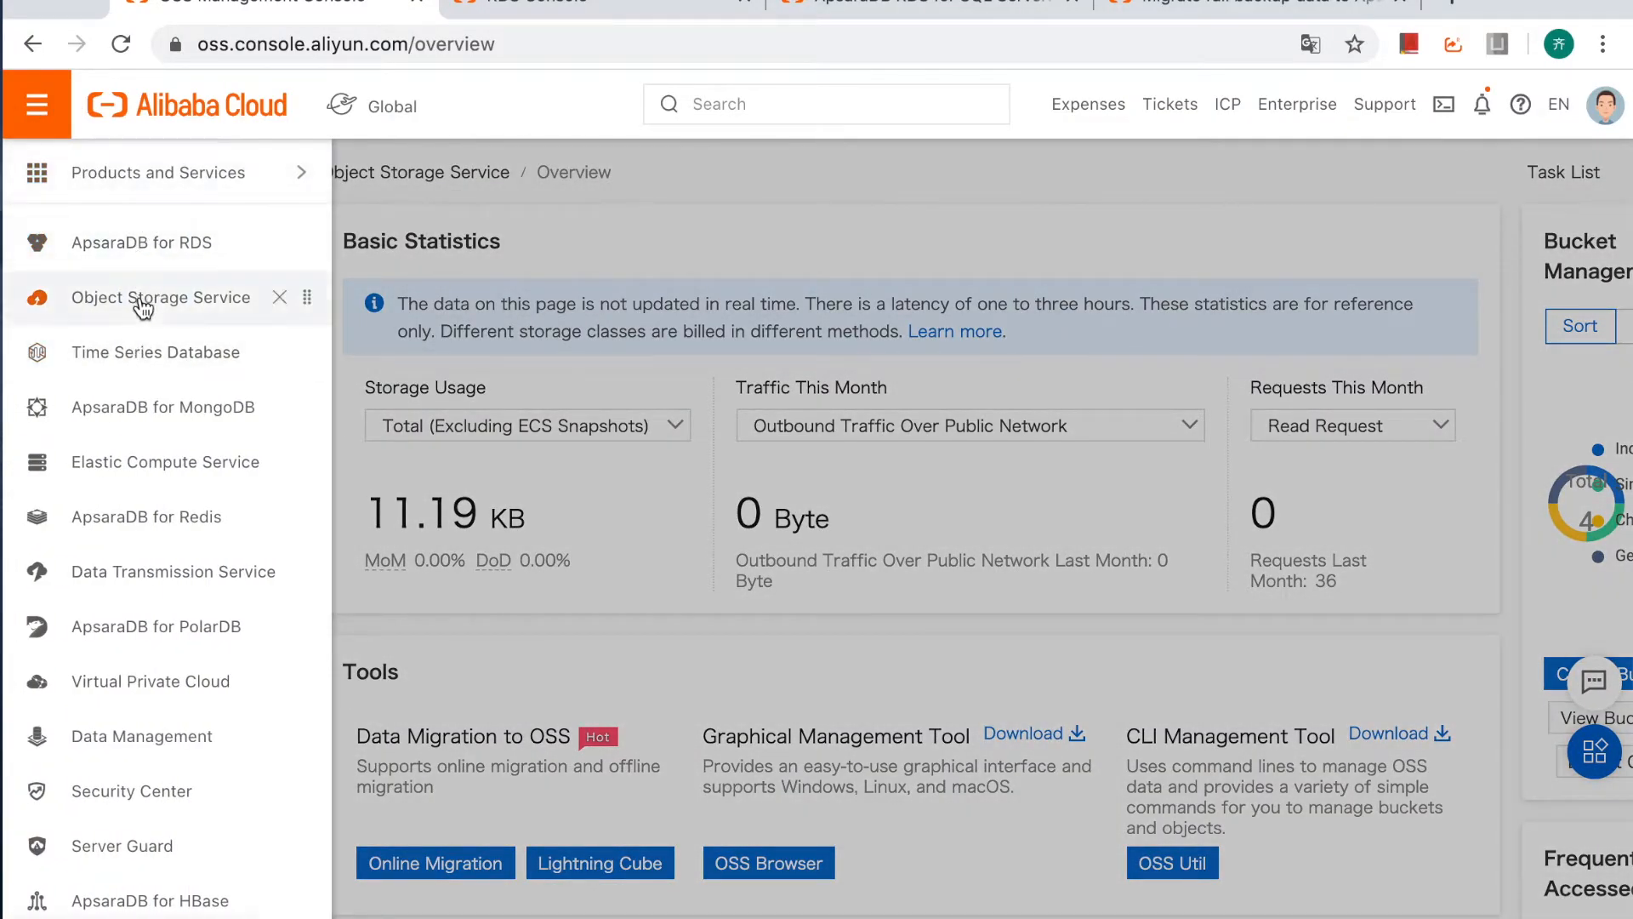
left_click(585, 225)
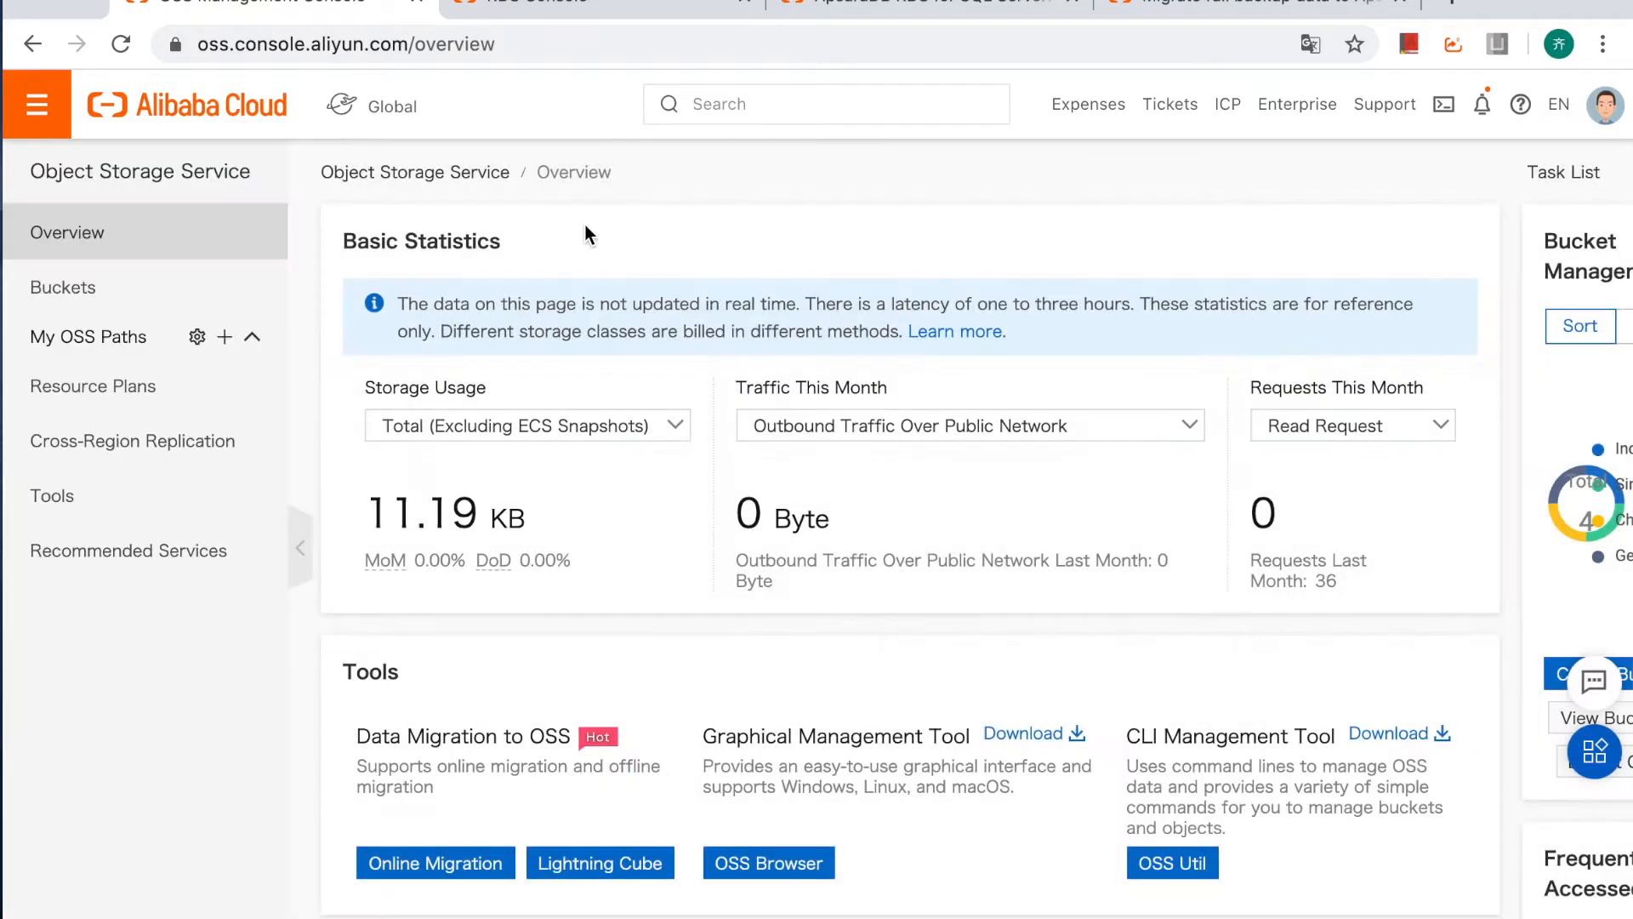
left_click(114, 292)
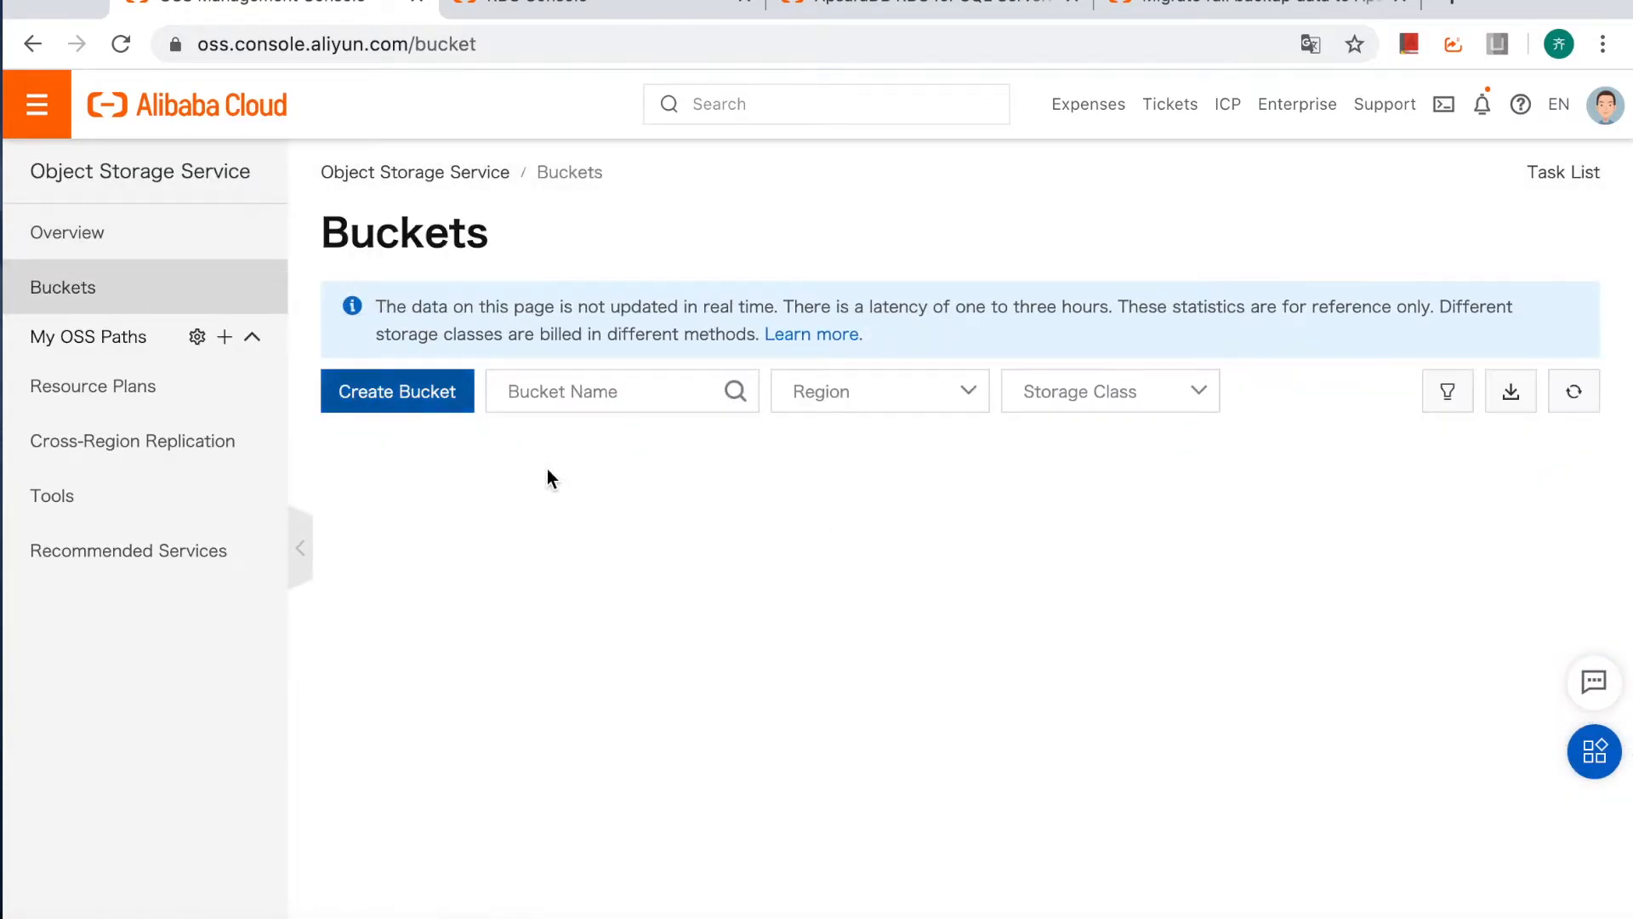
left_click(426, 396)
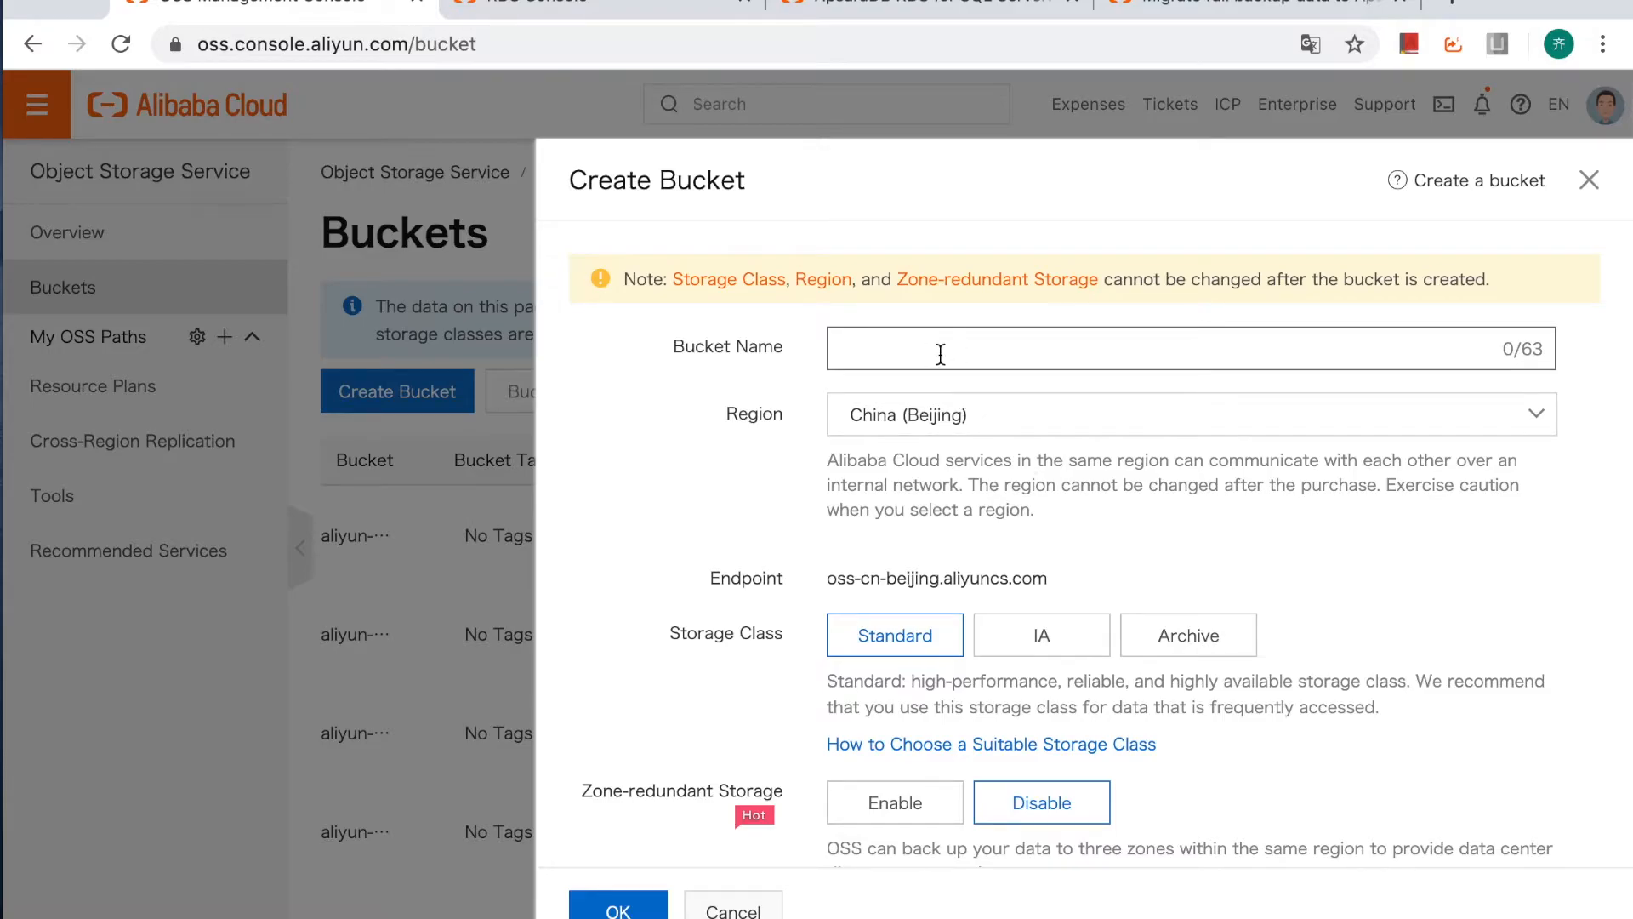
type("mssql-")
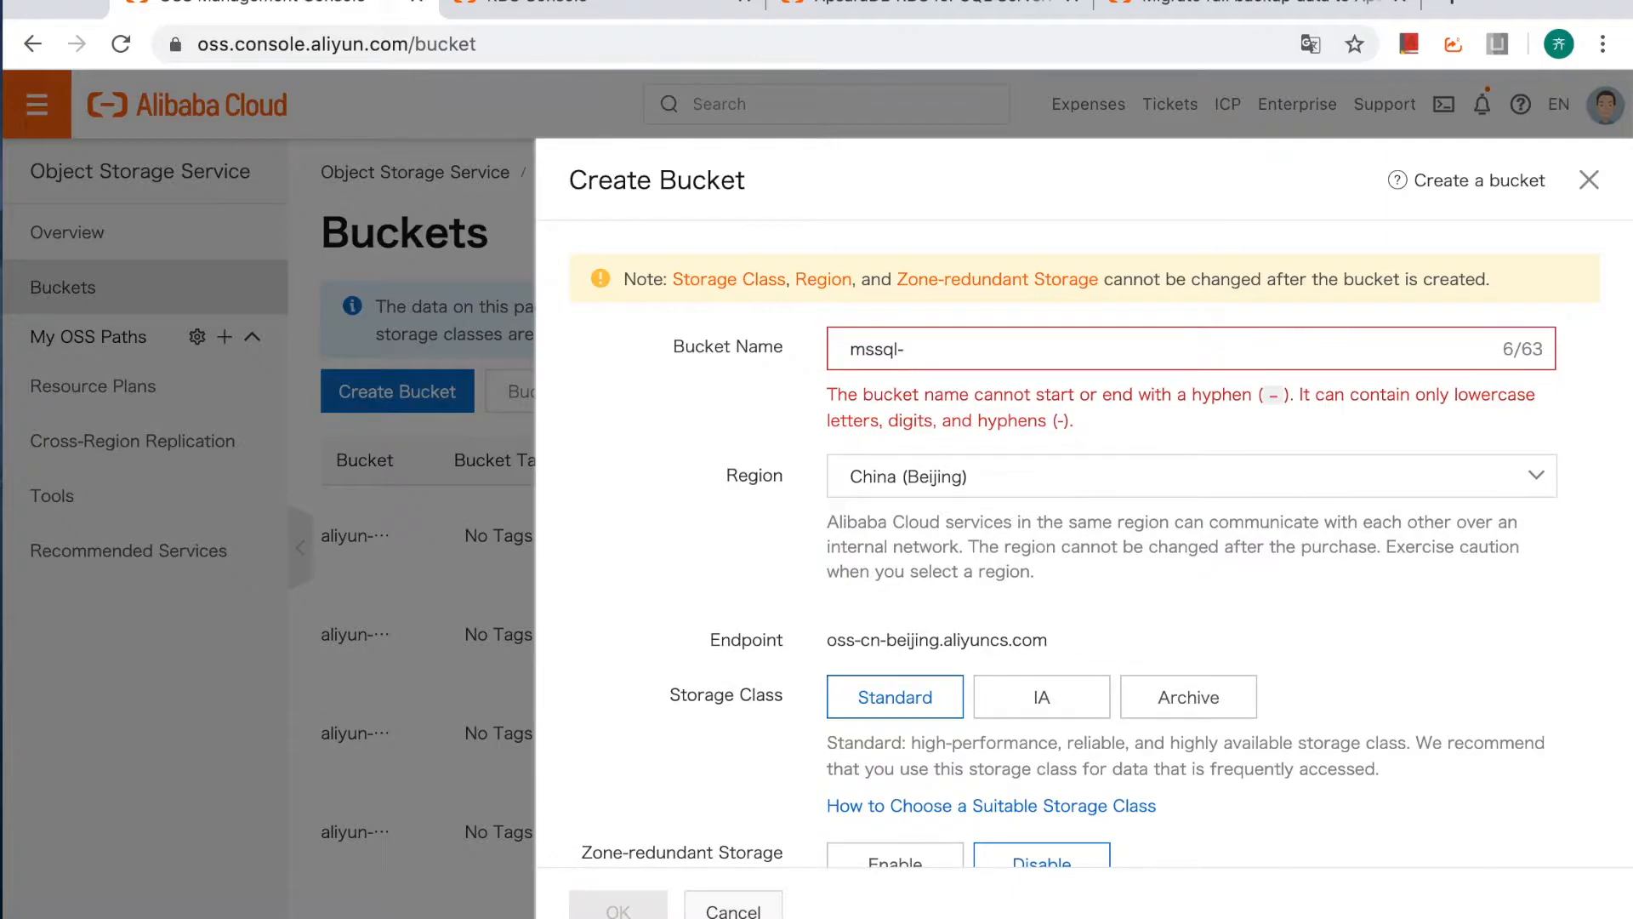
type("sg")
Set the new bucket's region to Singapore.
left_click(969, 415)
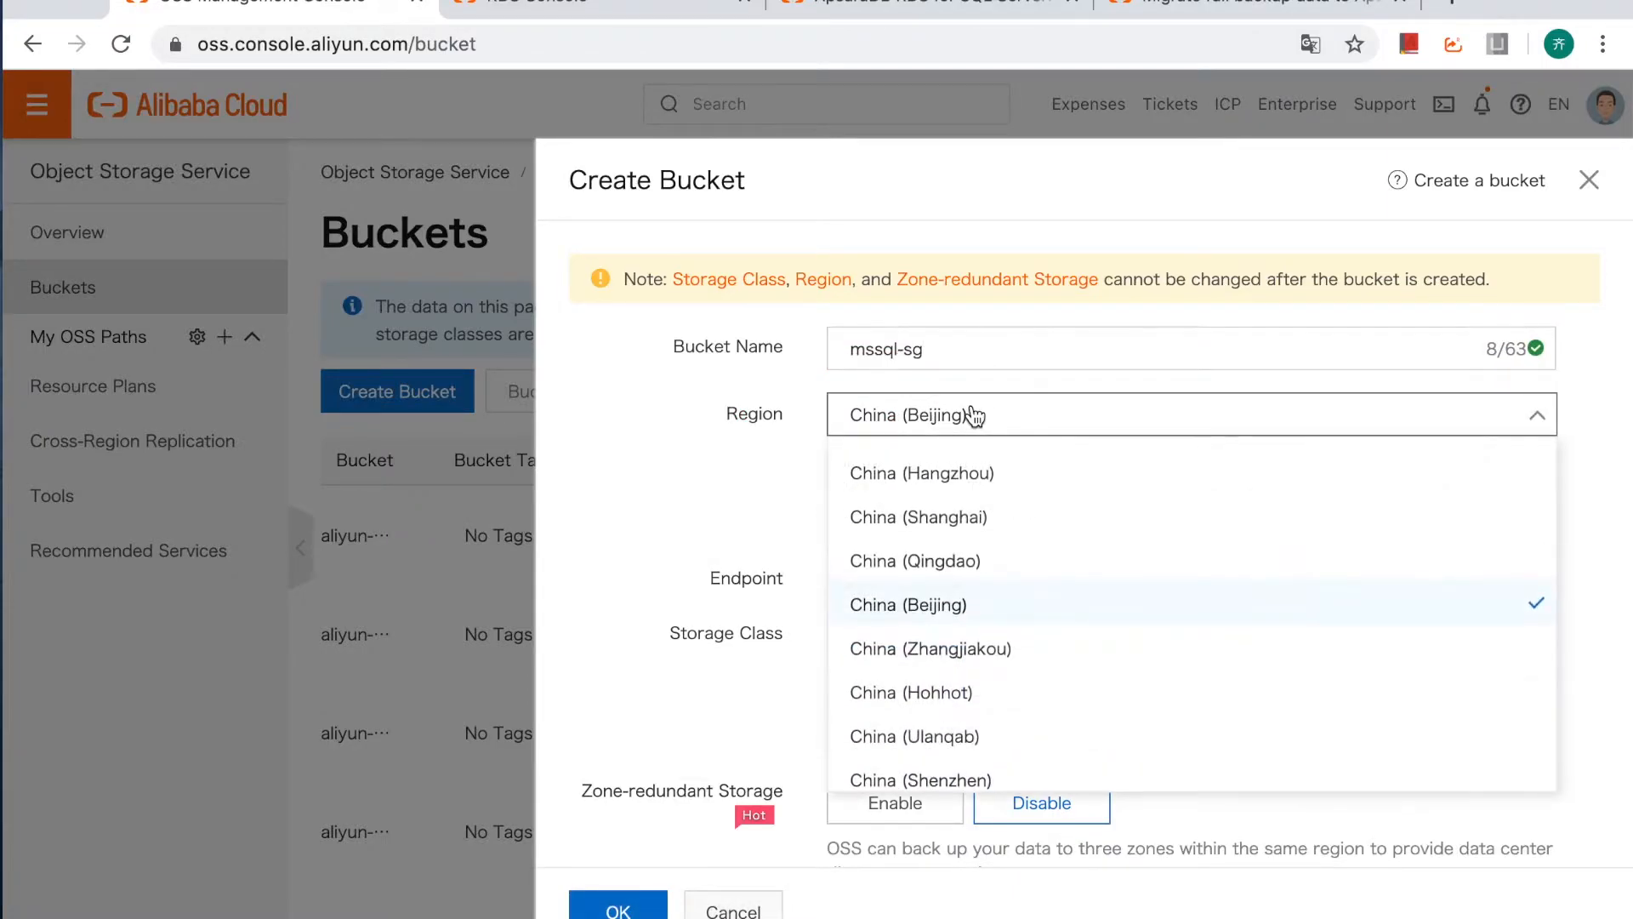
scroll(978, 639, "down", 1)
scroll(981, 640, "down", 2)
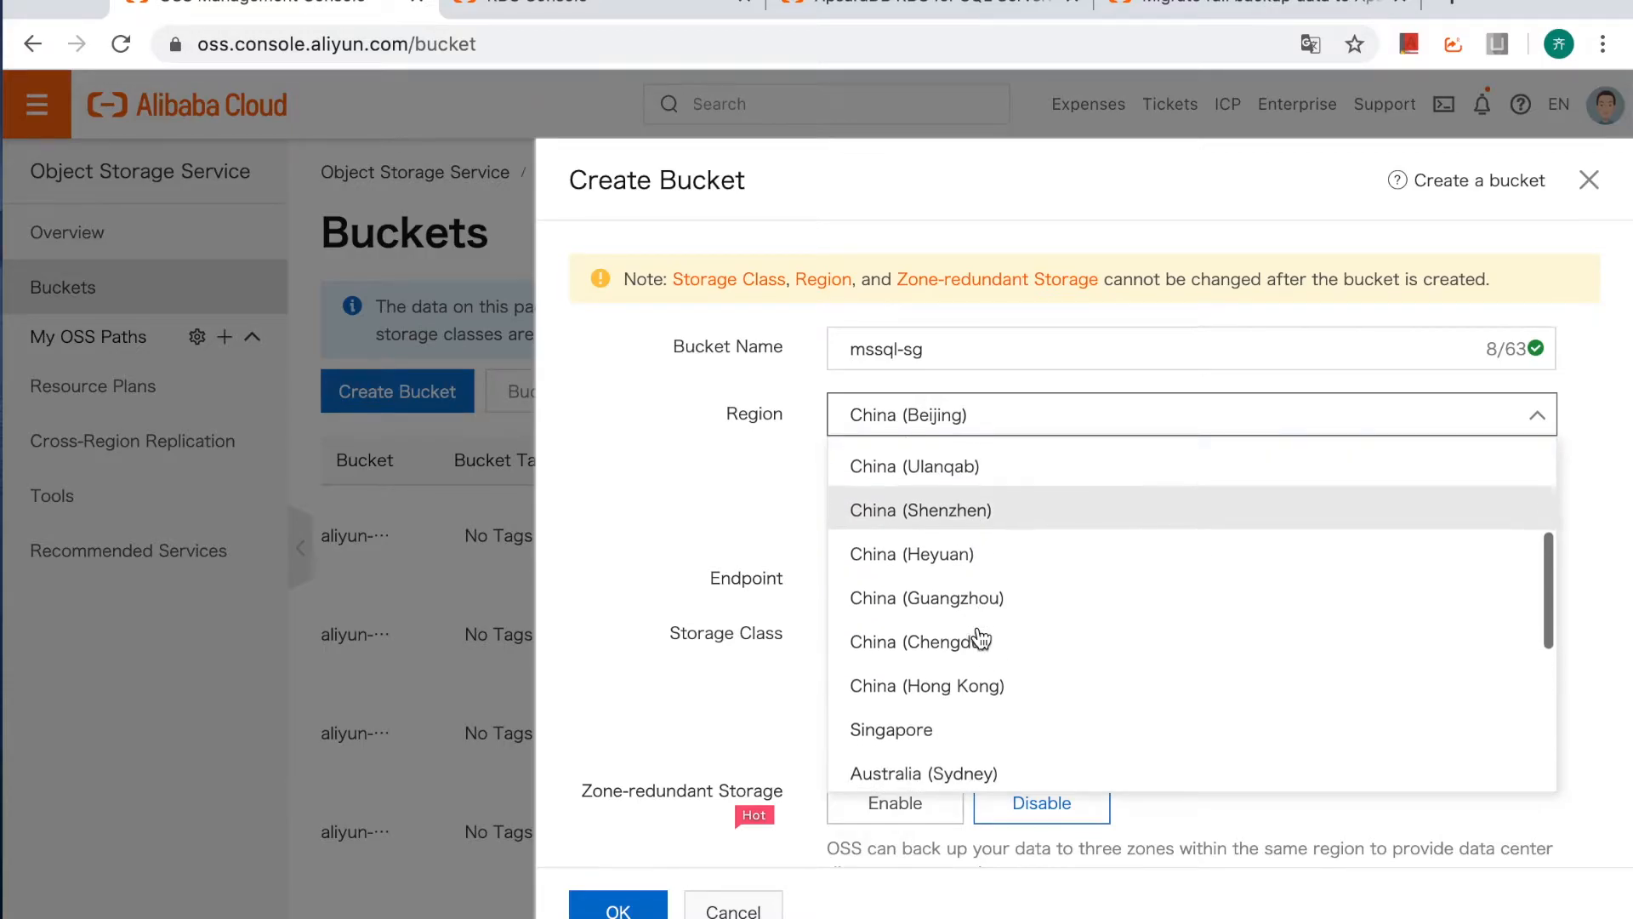
scroll(980, 640, "down", 2)
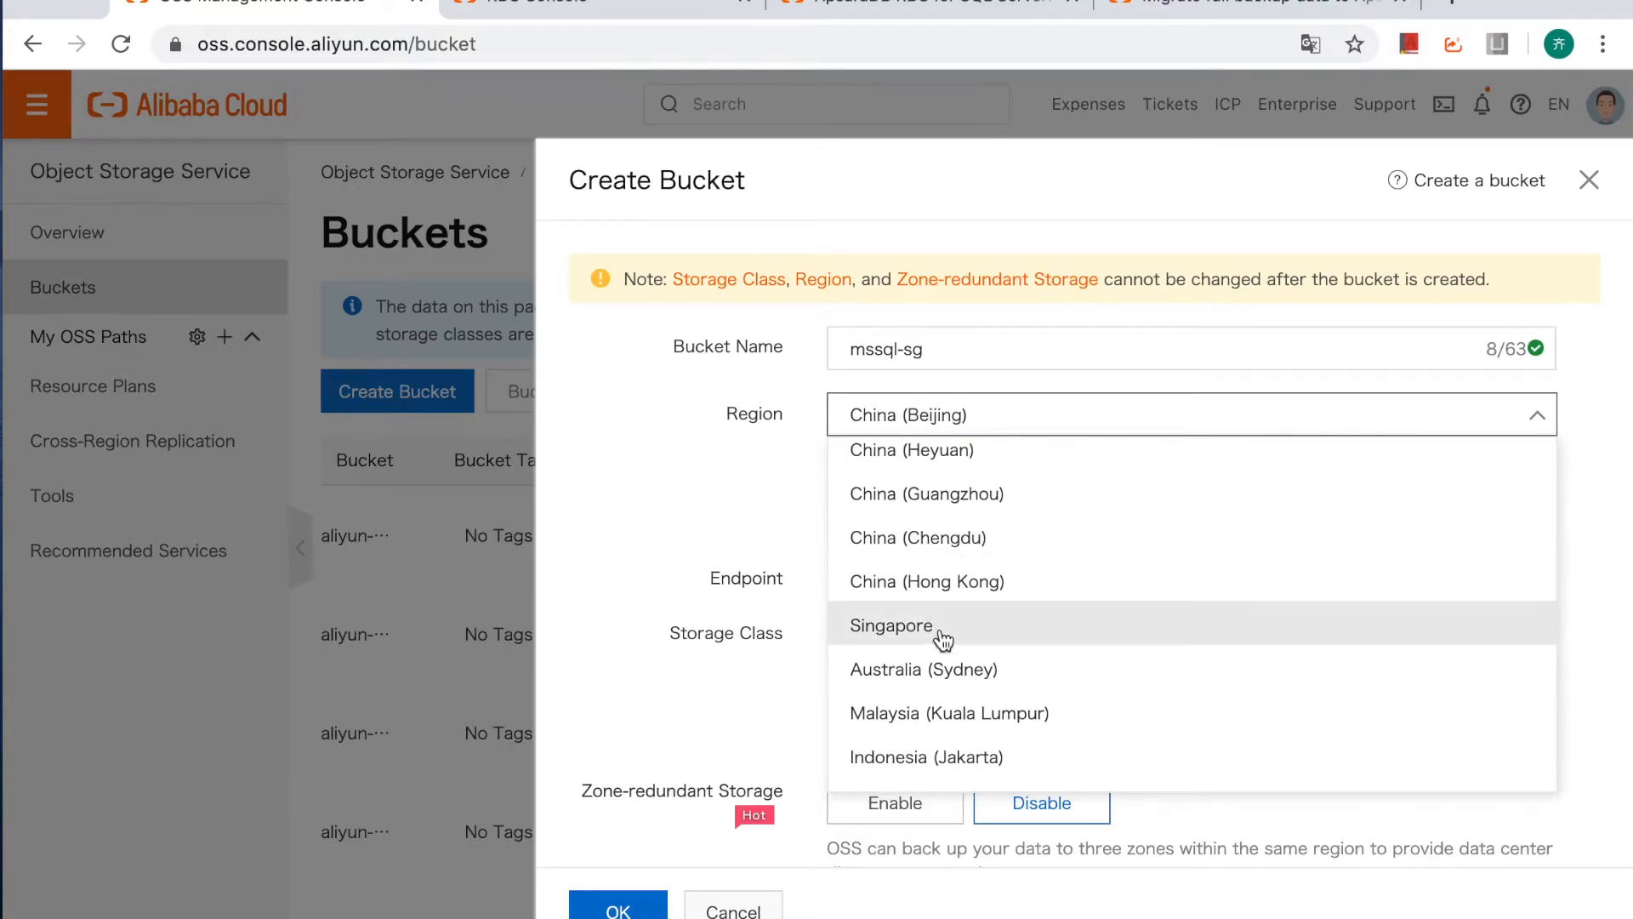
left_click(942, 640)
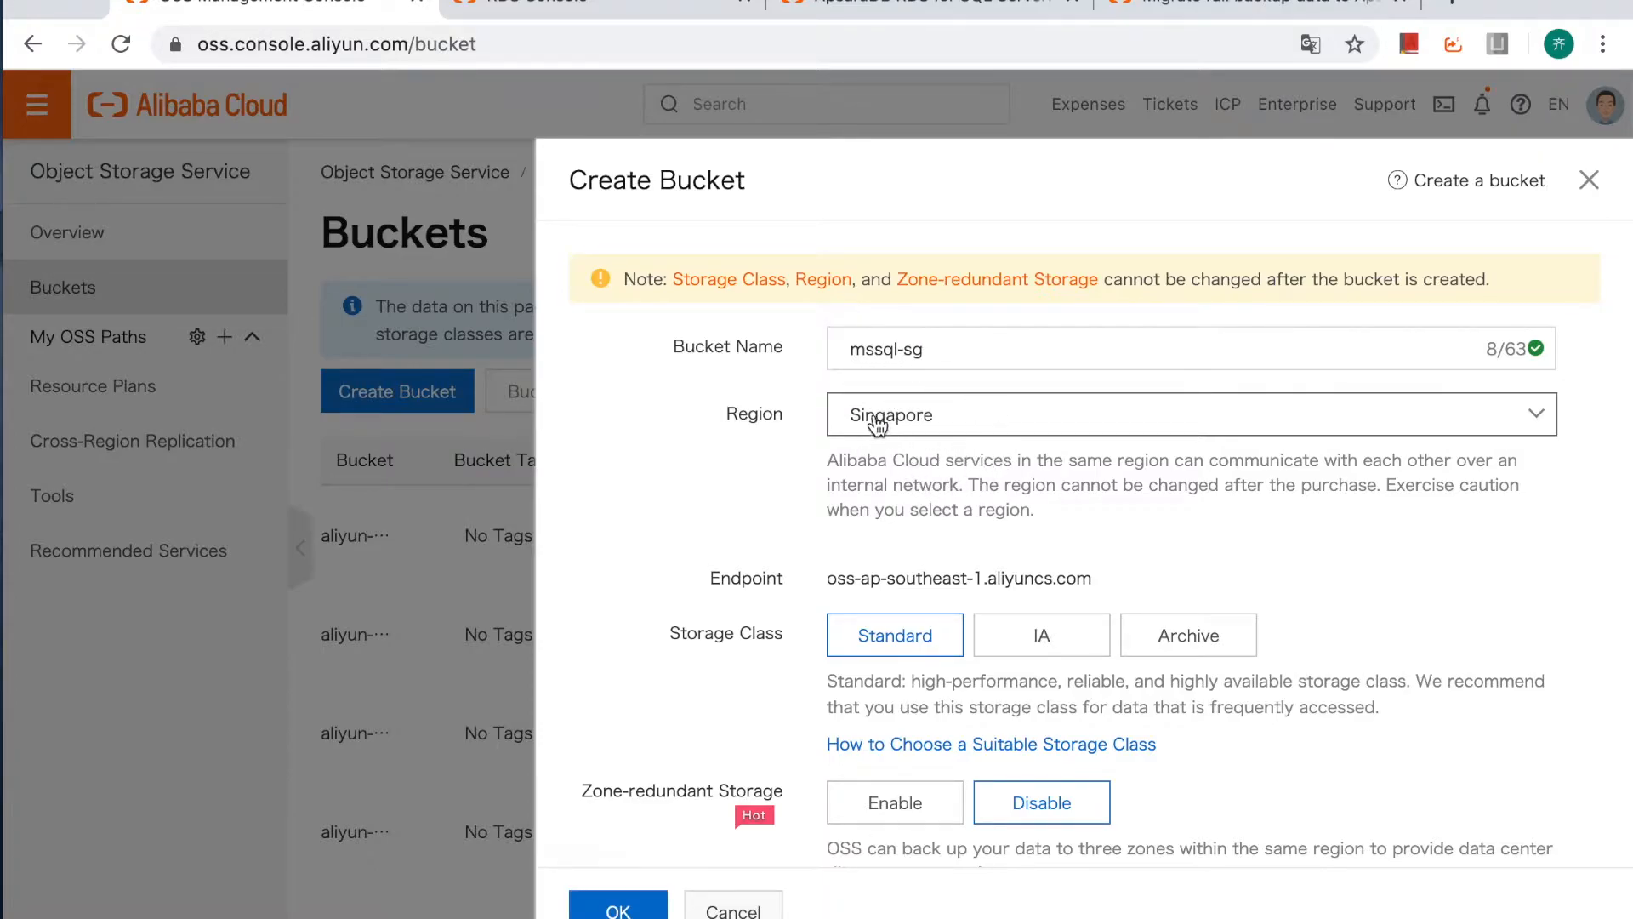
Review the remaining bucket settings, create the bucket with the defaults kept, and dismiss the transfer acceleration tip.
scroll(919, 567, "down", 2)
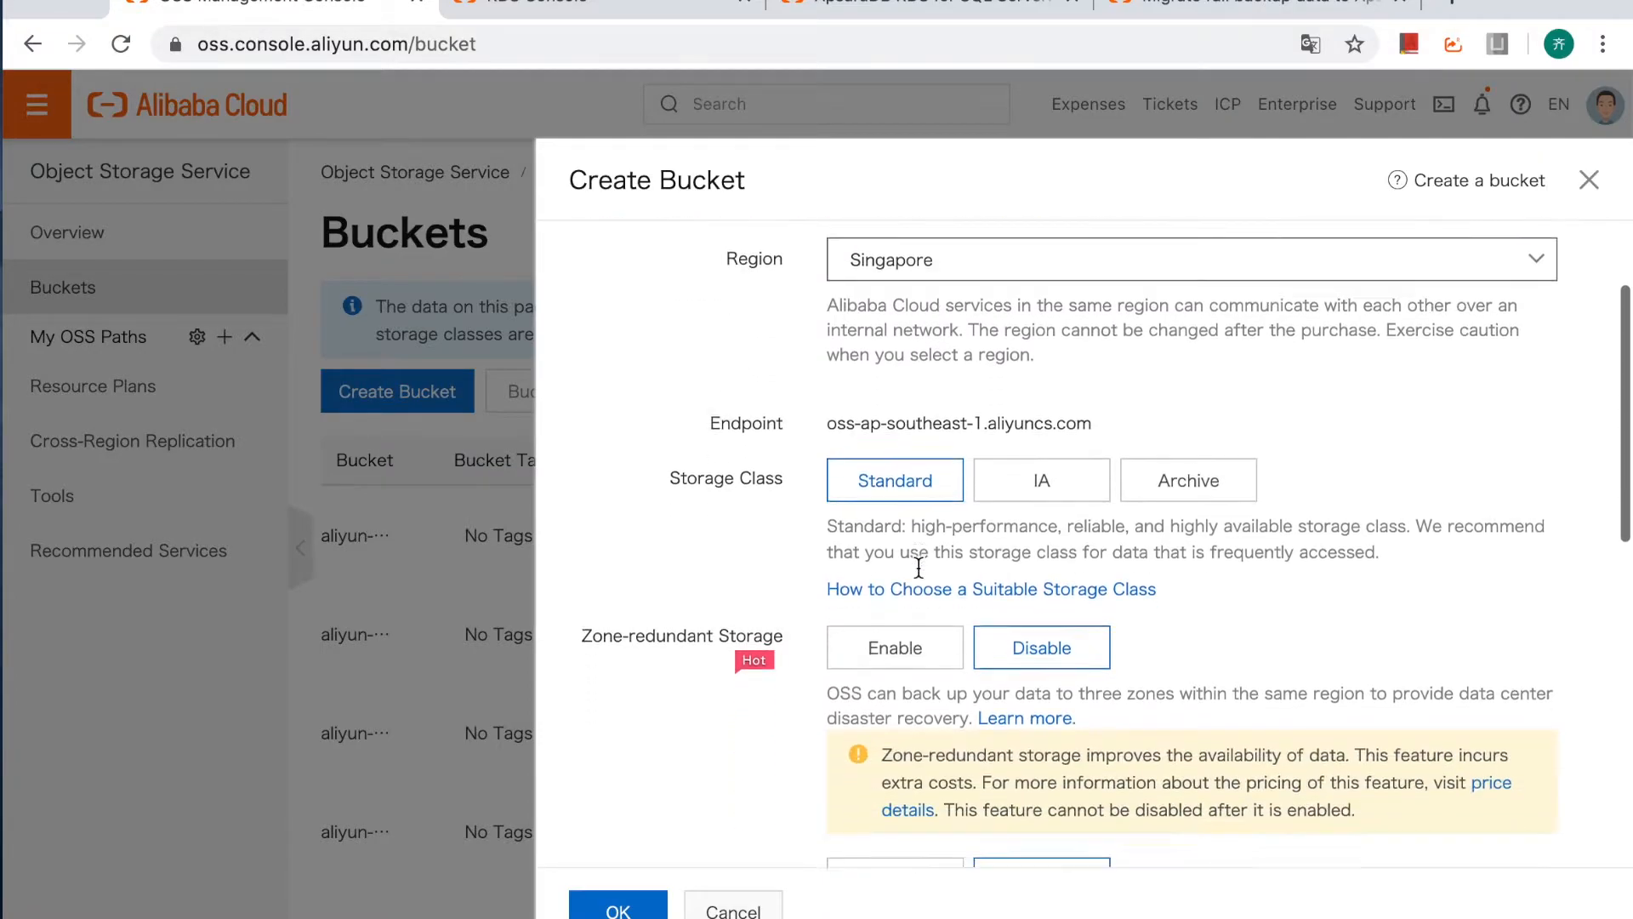
scroll(919, 567, "down", 4)
scroll(931, 350, "up", 1)
scroll(932, 350, "down", 1)
scroll(931, 350, "up", 3)
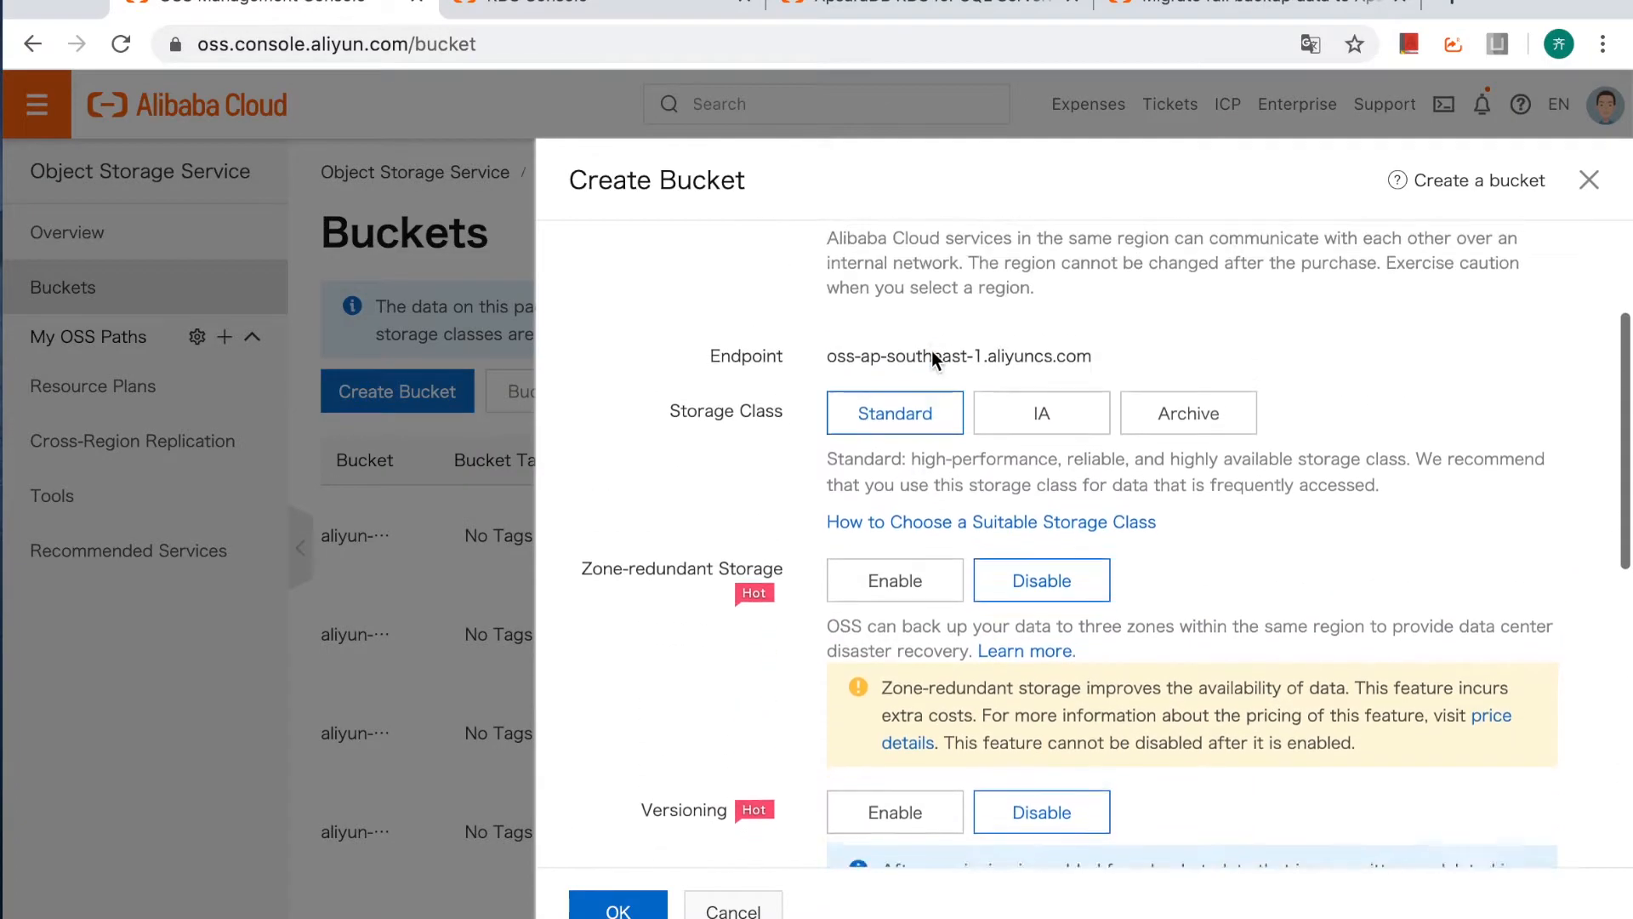
scroll(931, 351, "up", 1)
scroll(932, 350, "down", 12)
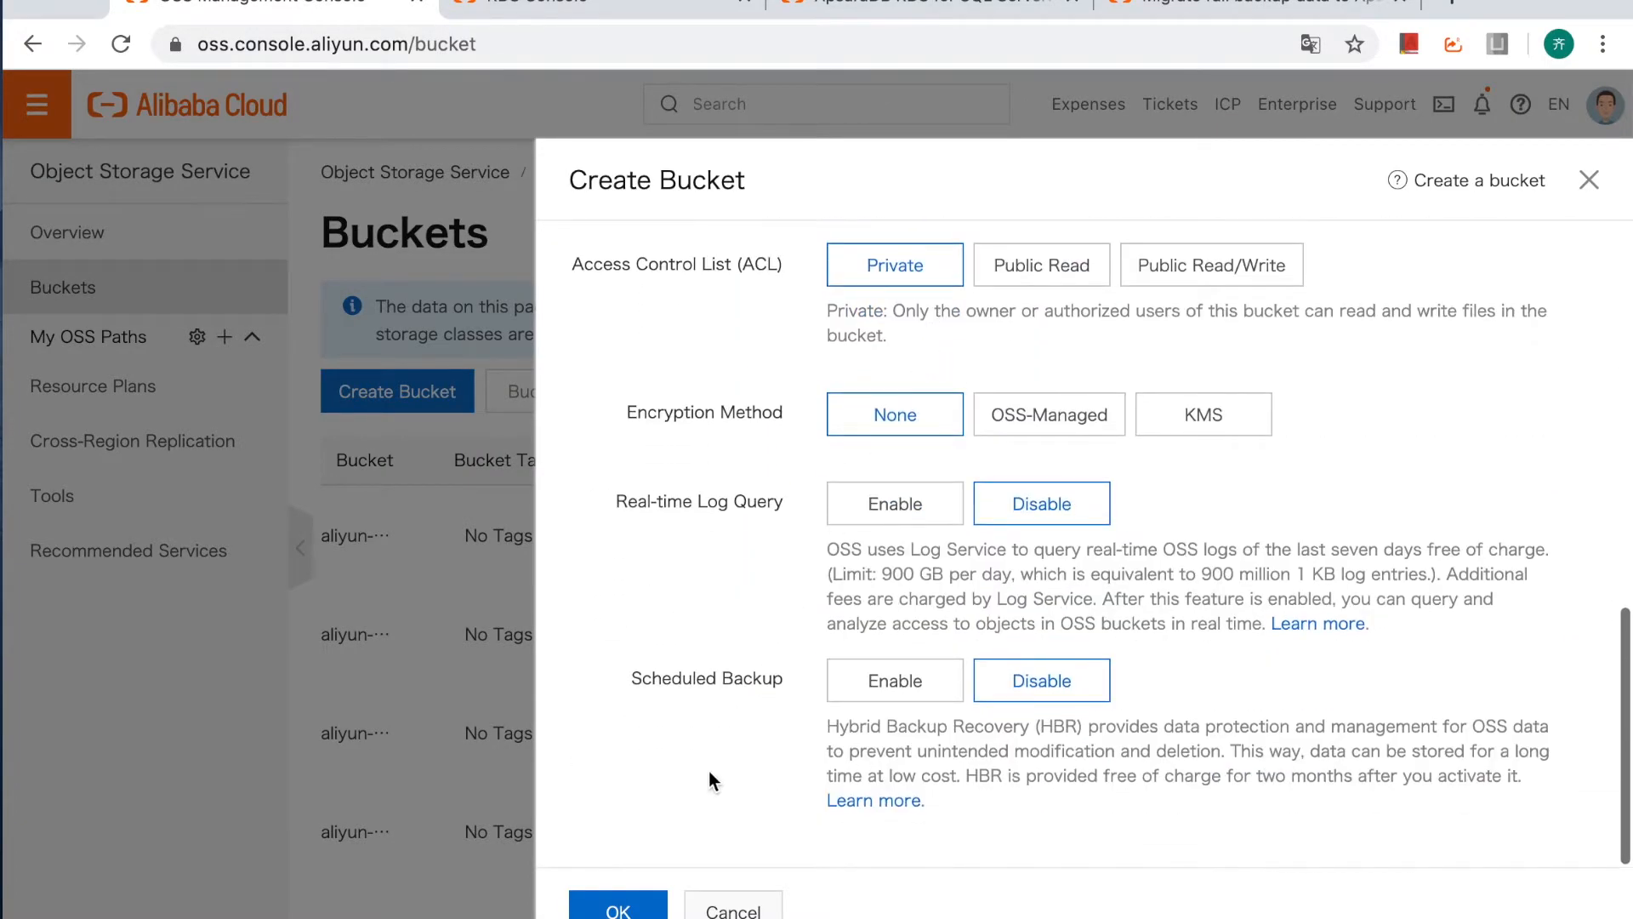
left_click(618, 906)
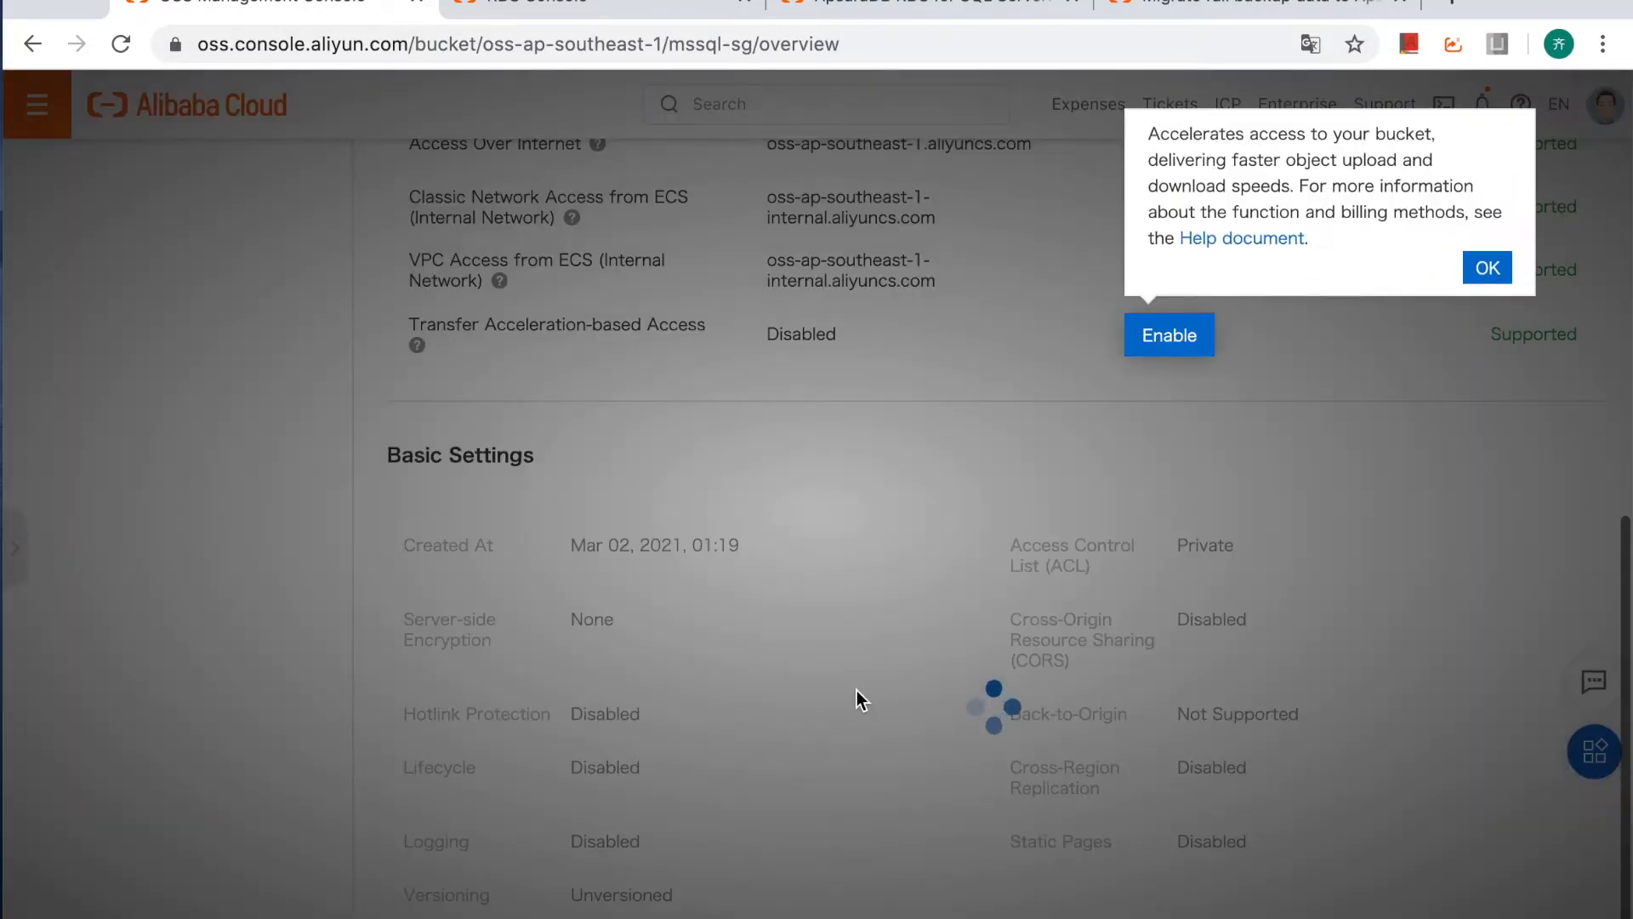
left_click(1484, 268)
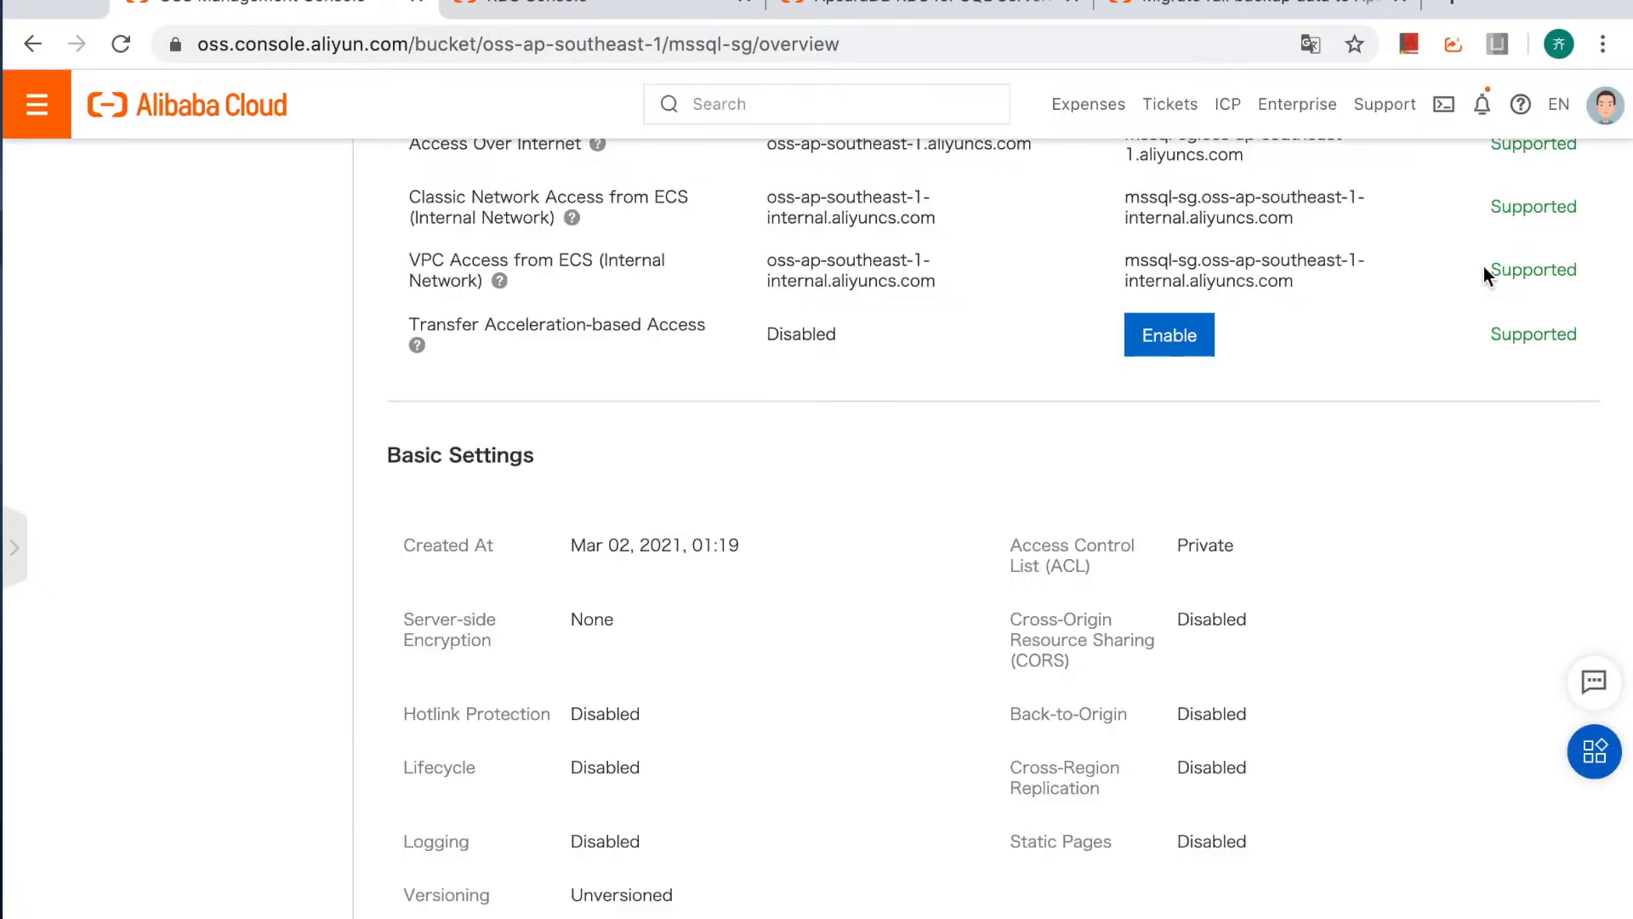
Upload test1_FULL_20210302011632.bak and test2_FULL_20210302011632.bak from the remote_desk folder to the mssql-sg bucket's files.
scroll(1011, 470, "up", 8)
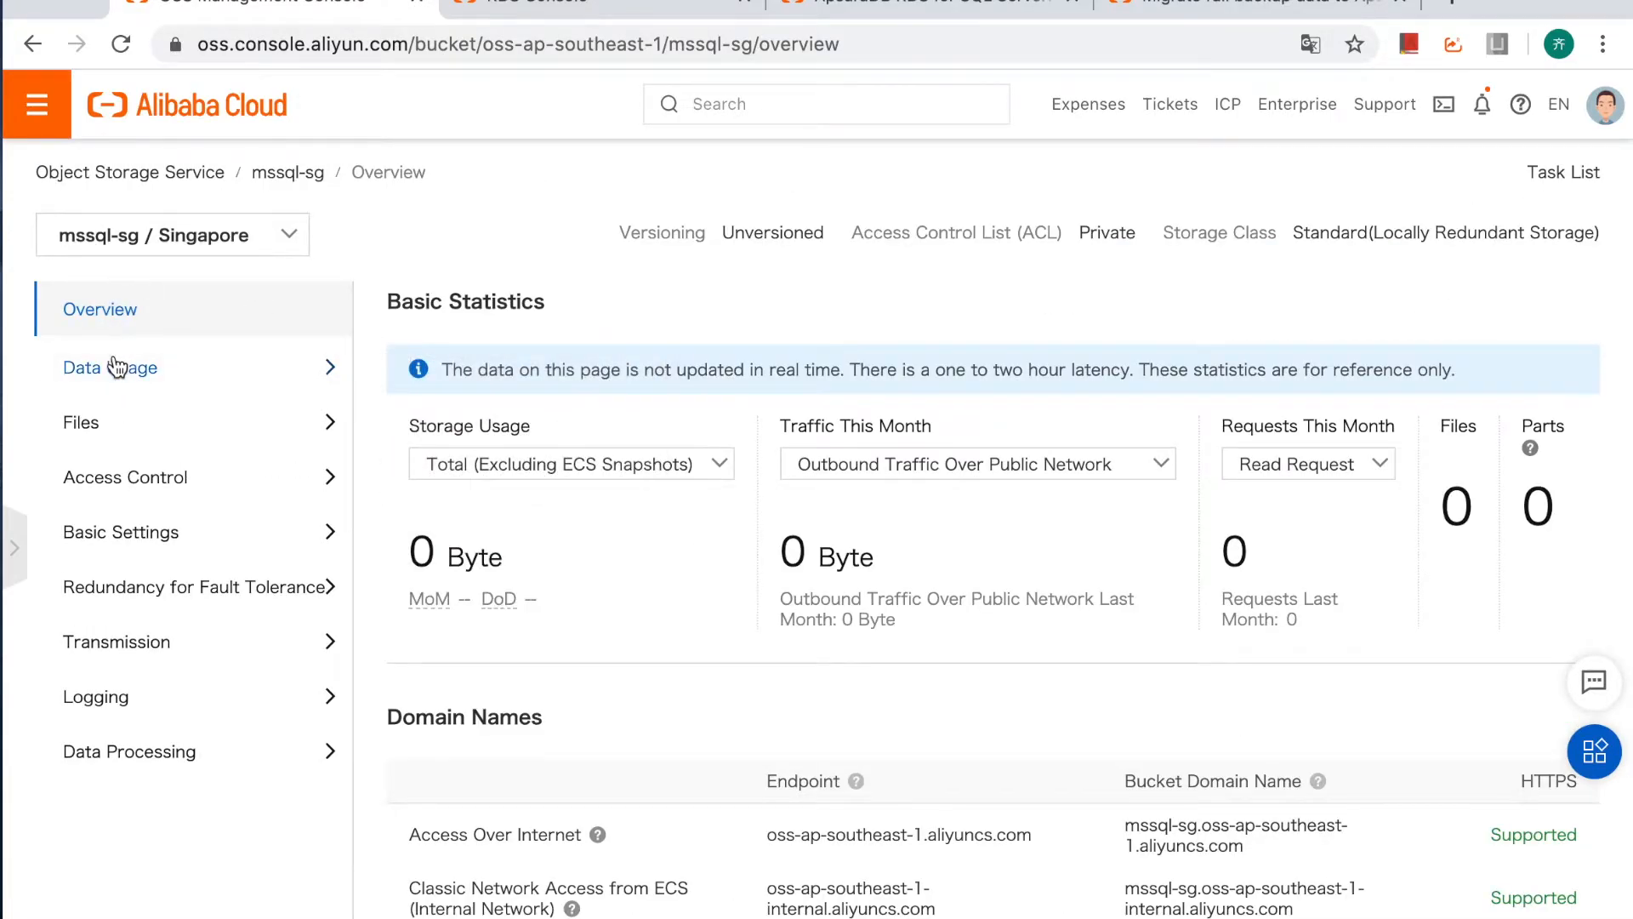
left_click(85, 421)
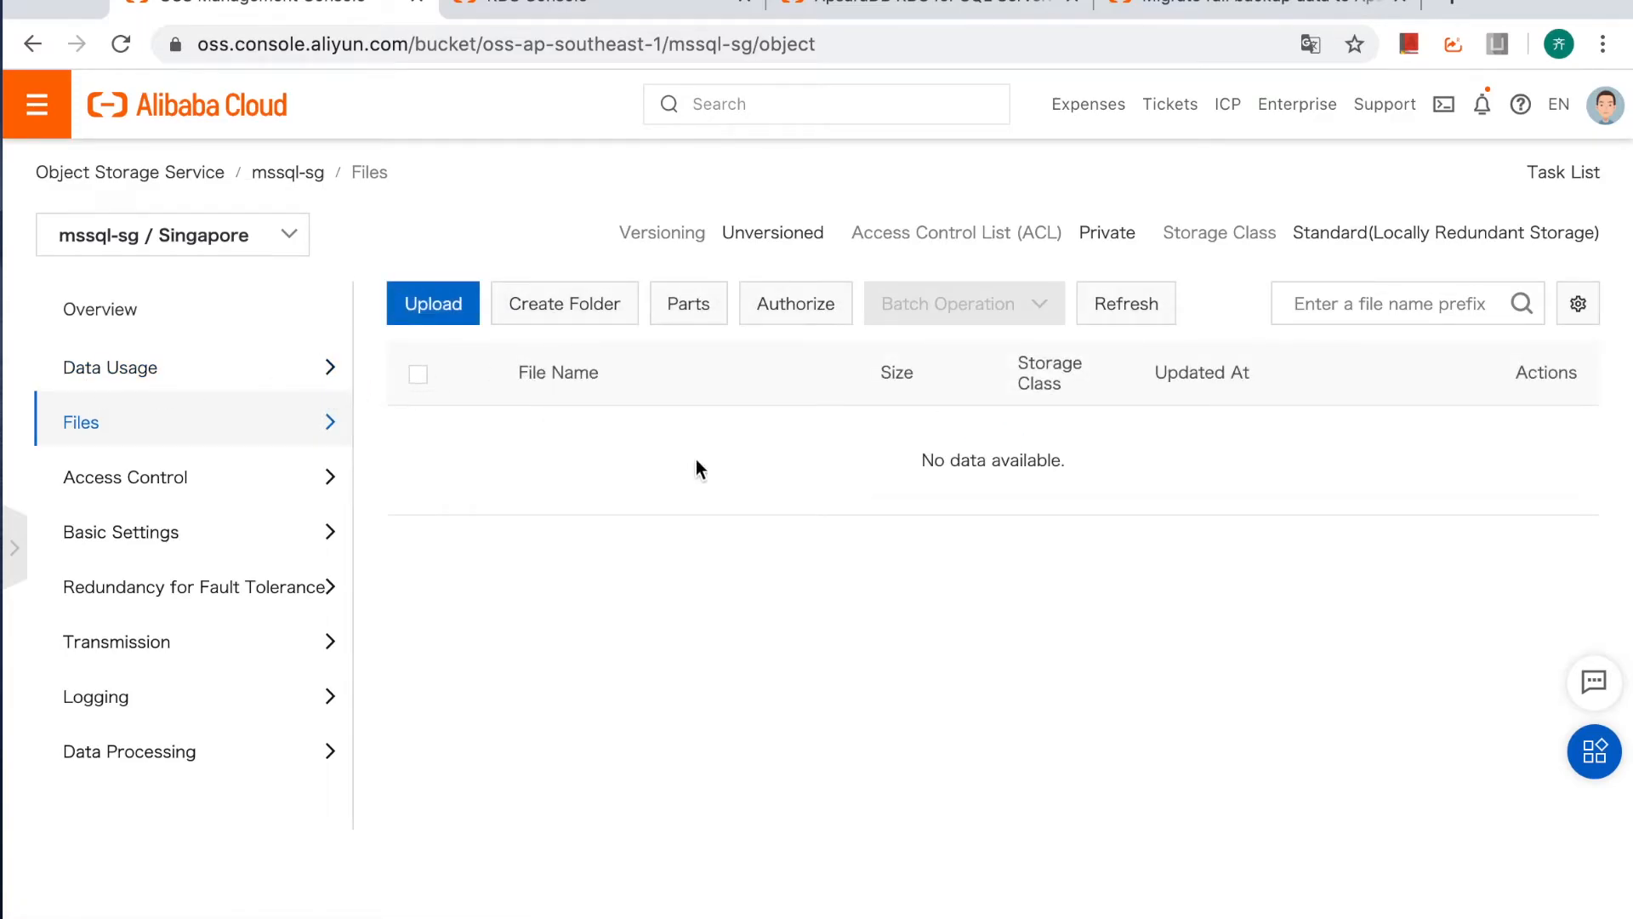
left_click(441, 315)
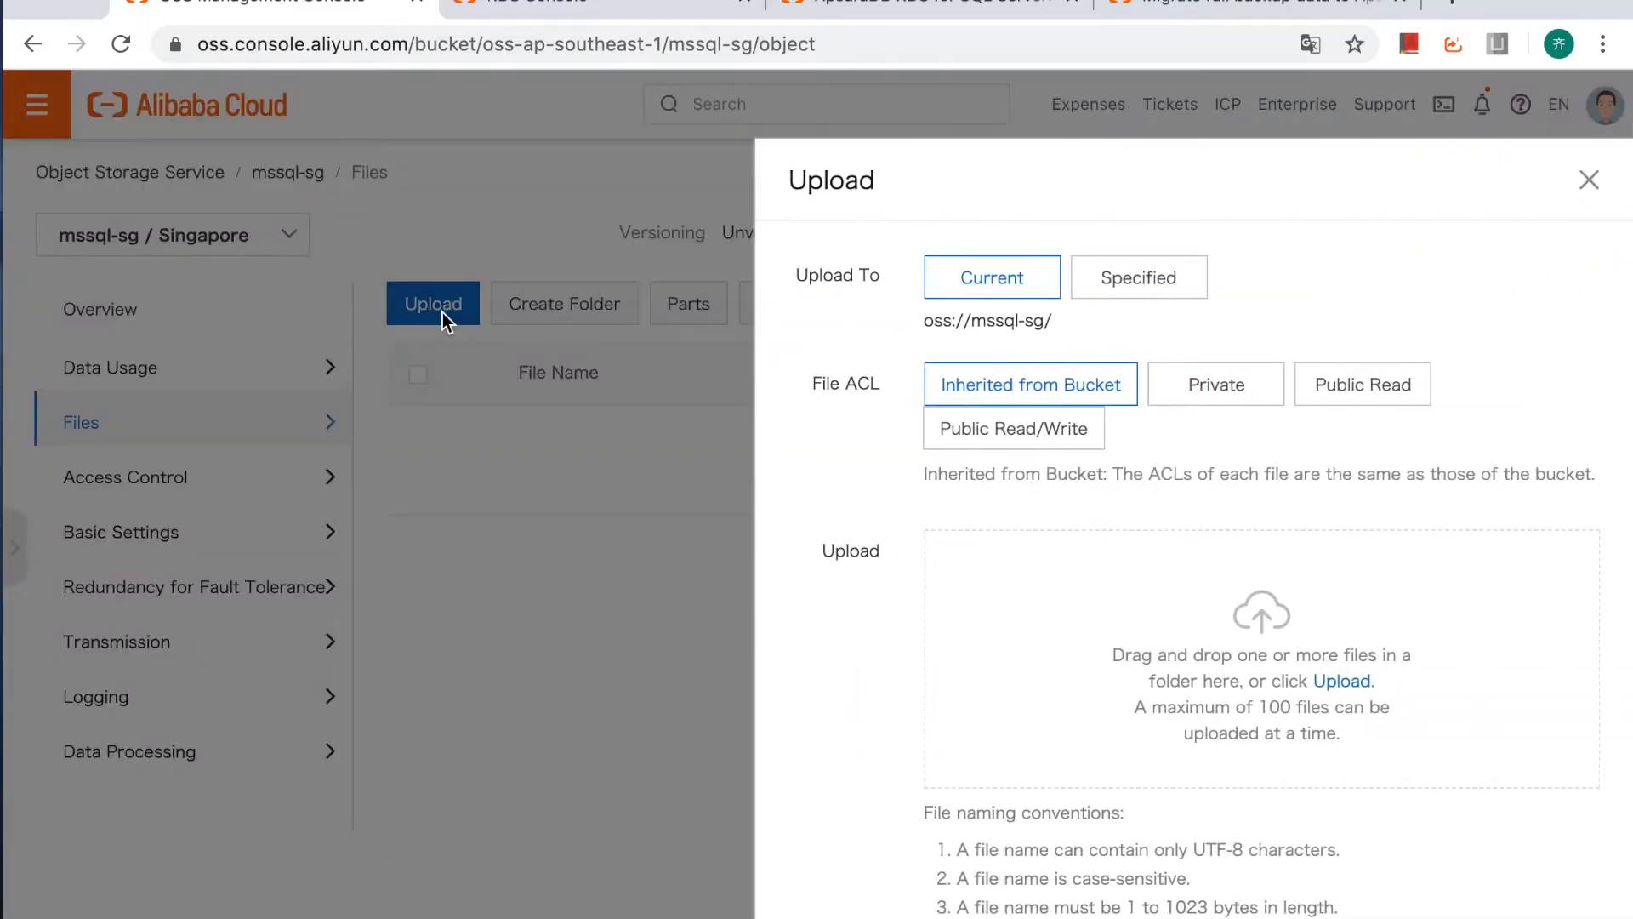
scroll(1123, 672, "down", 1)
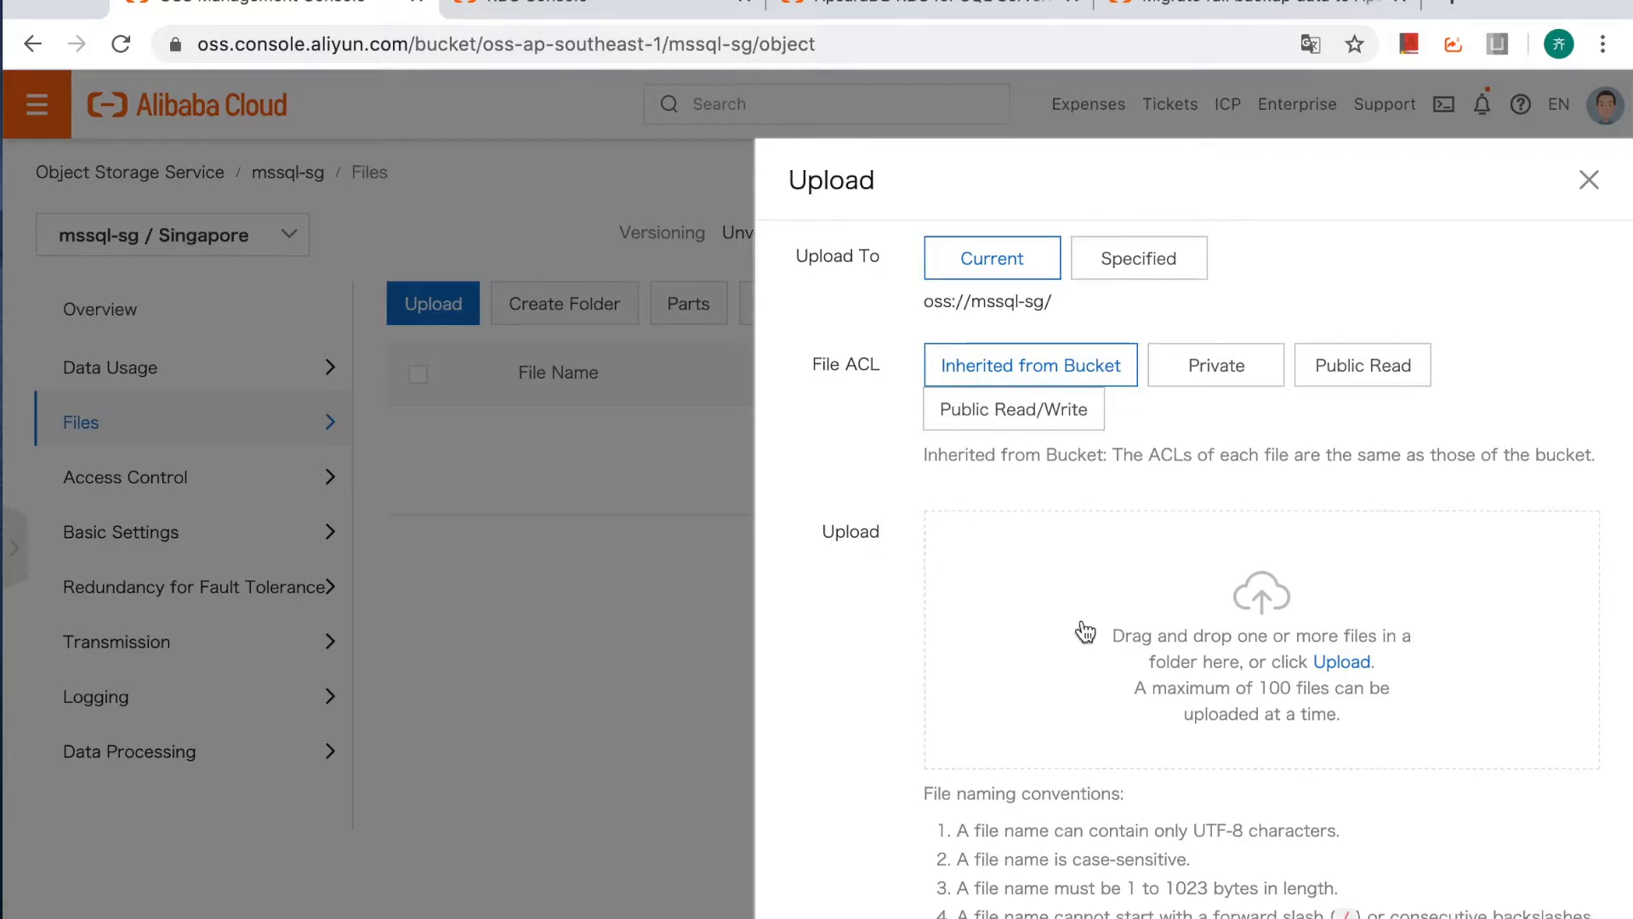
left_click(1345, 663)
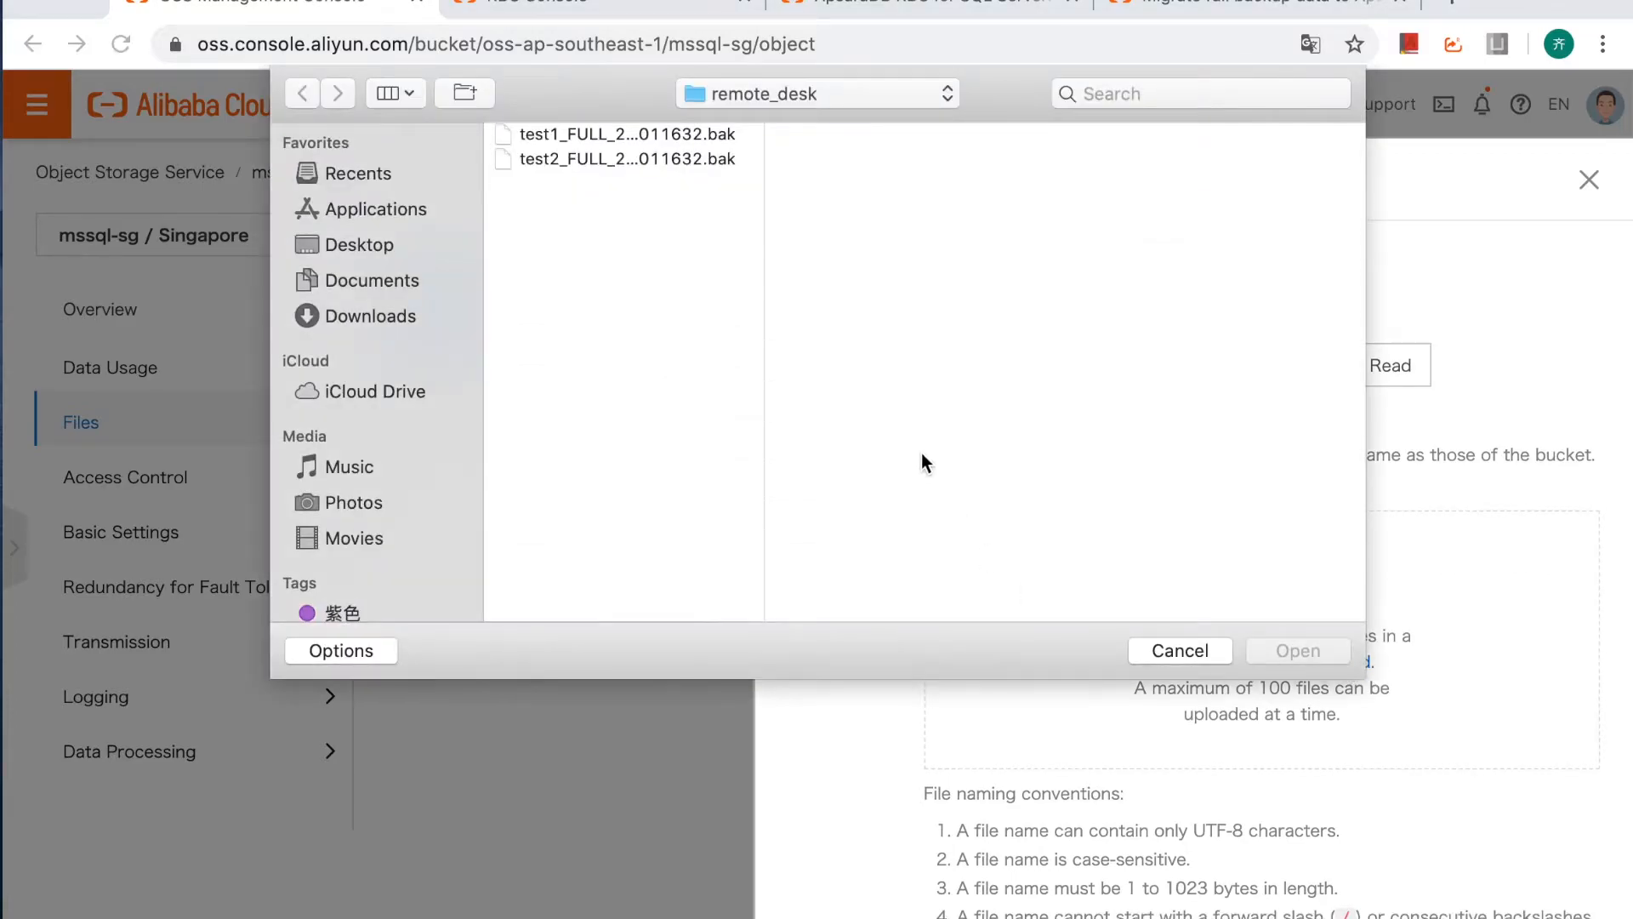
left_click_drag(722, 212, 635, 128)
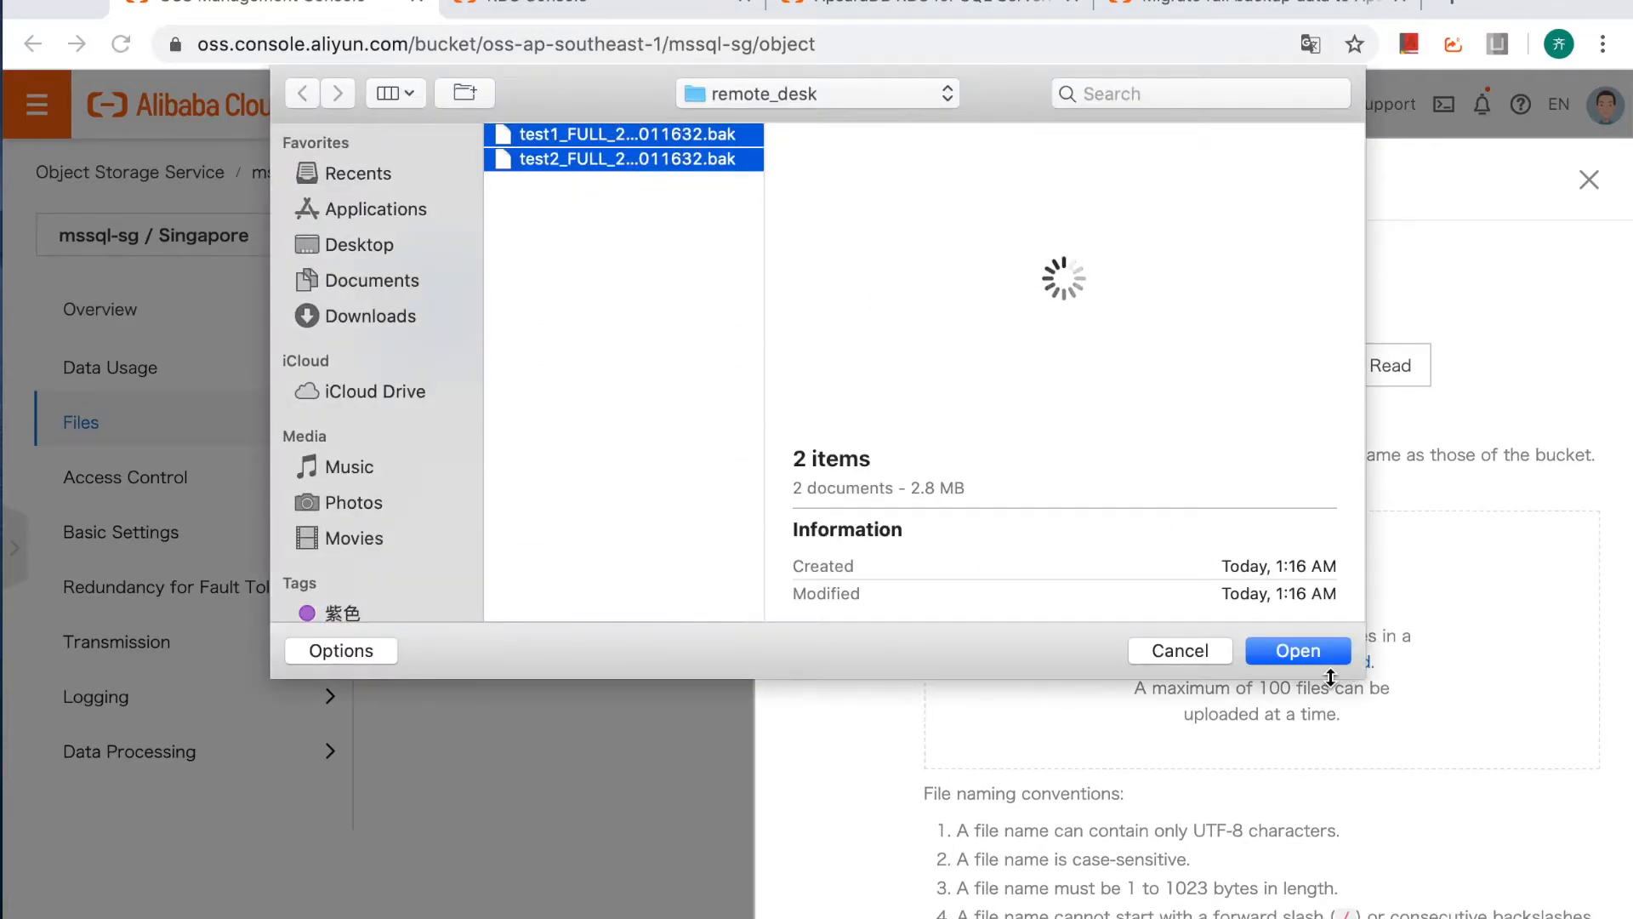
left_click(1314, 648)
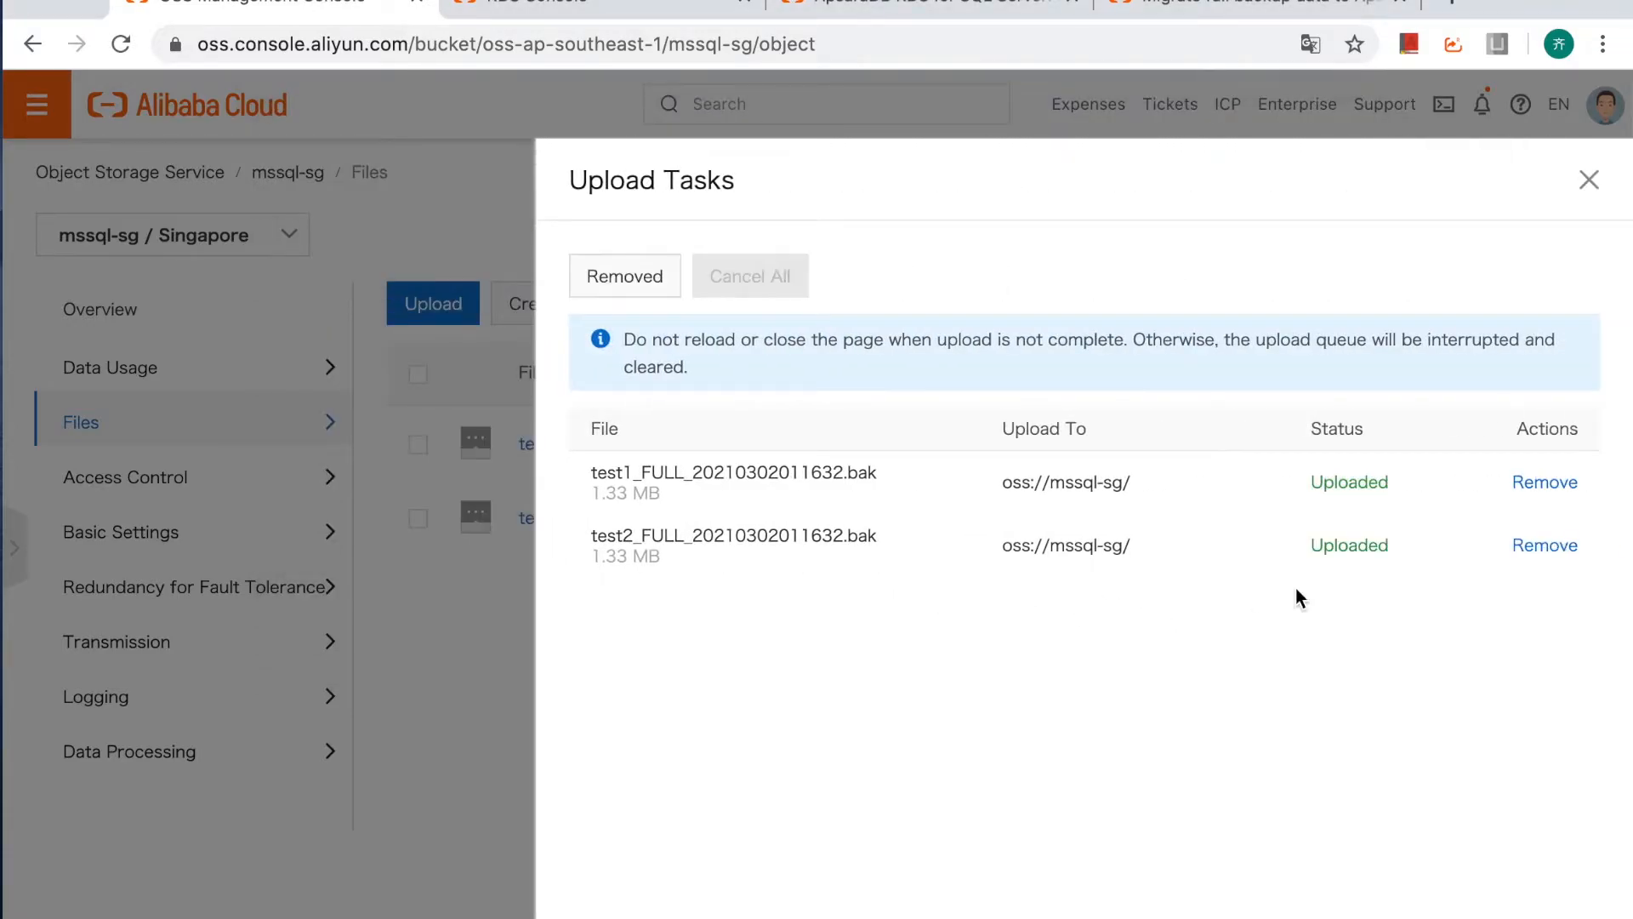
Check the upload status of the two backup files and close the upload task list.
left_click(1324, 483)
left_click_drag(1324, 483, 1384, 483)
left_click(1589, 180)
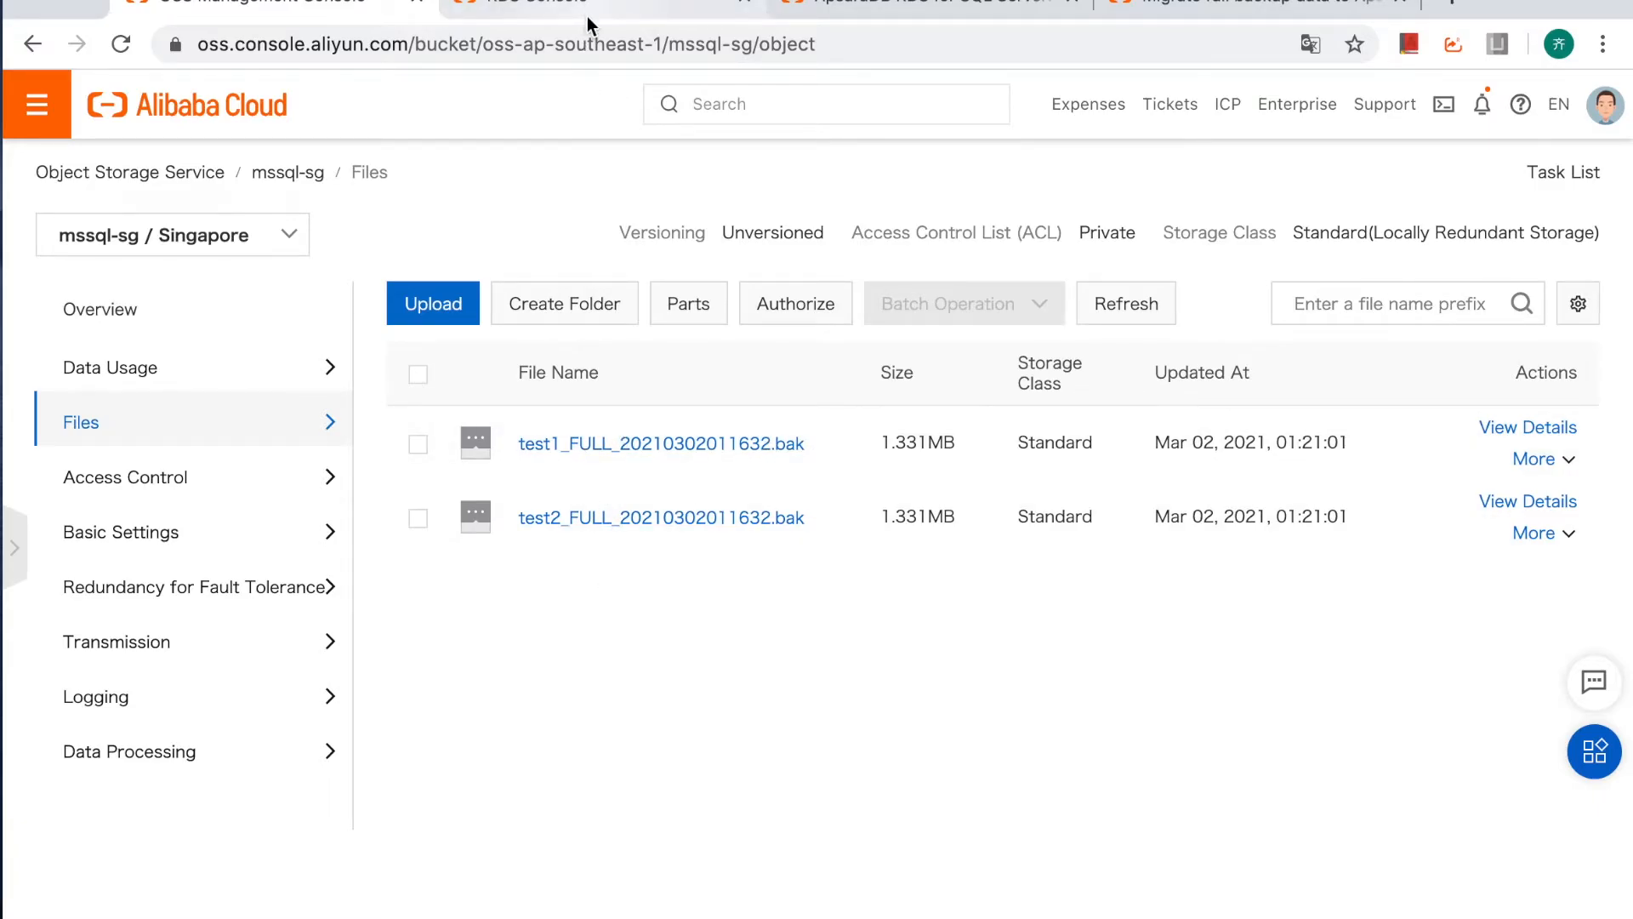
Read the "Create a migration task" section in the Alibaba Cloud migration documentation.
scroll(740, 558, "down", 1)
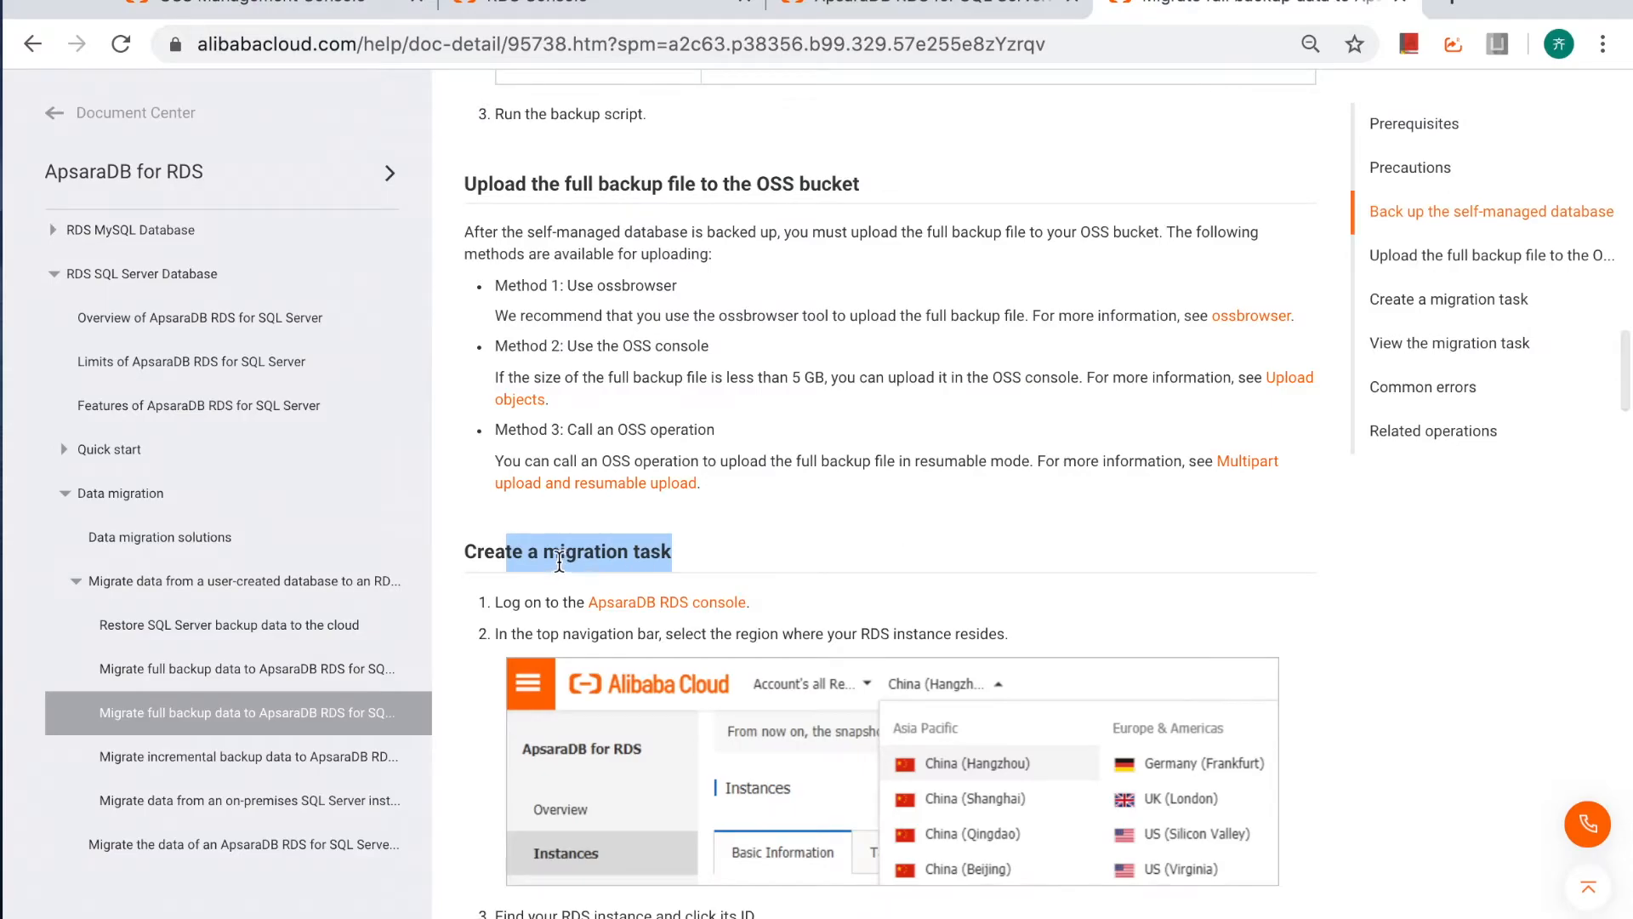
scroll(681, 560, "down", 1)
scroll(681, 561, "down", 1)
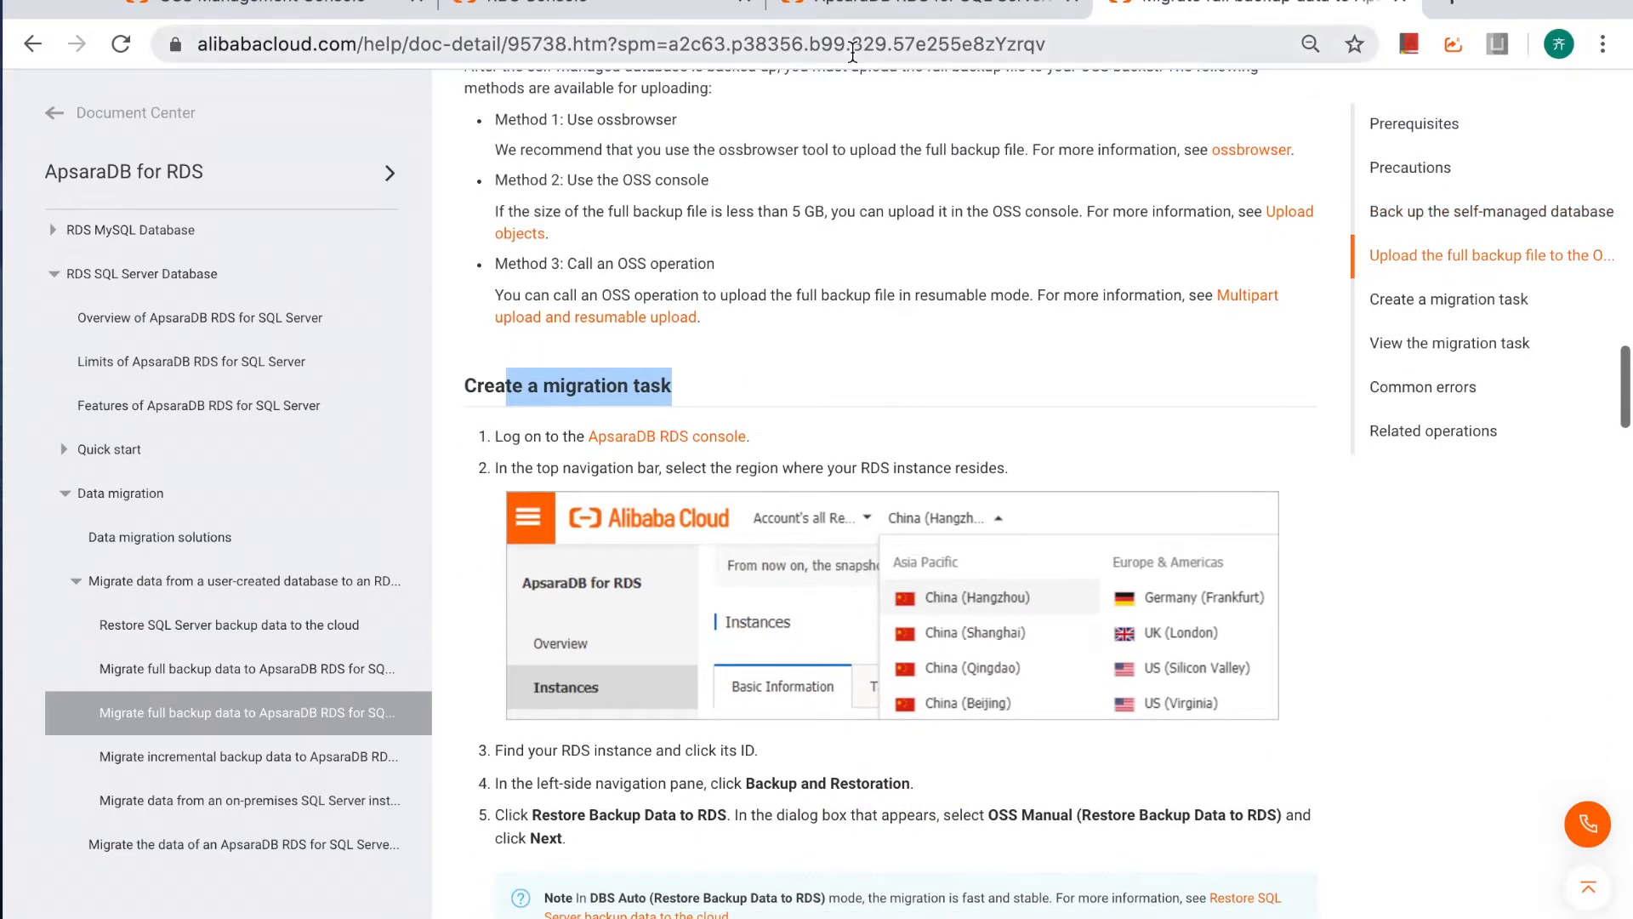
Switch to the test-2016EE instance in the RDS console, restart the OSS backup data migration guide and advance to its Import Data stage.
left_click(588, 6)
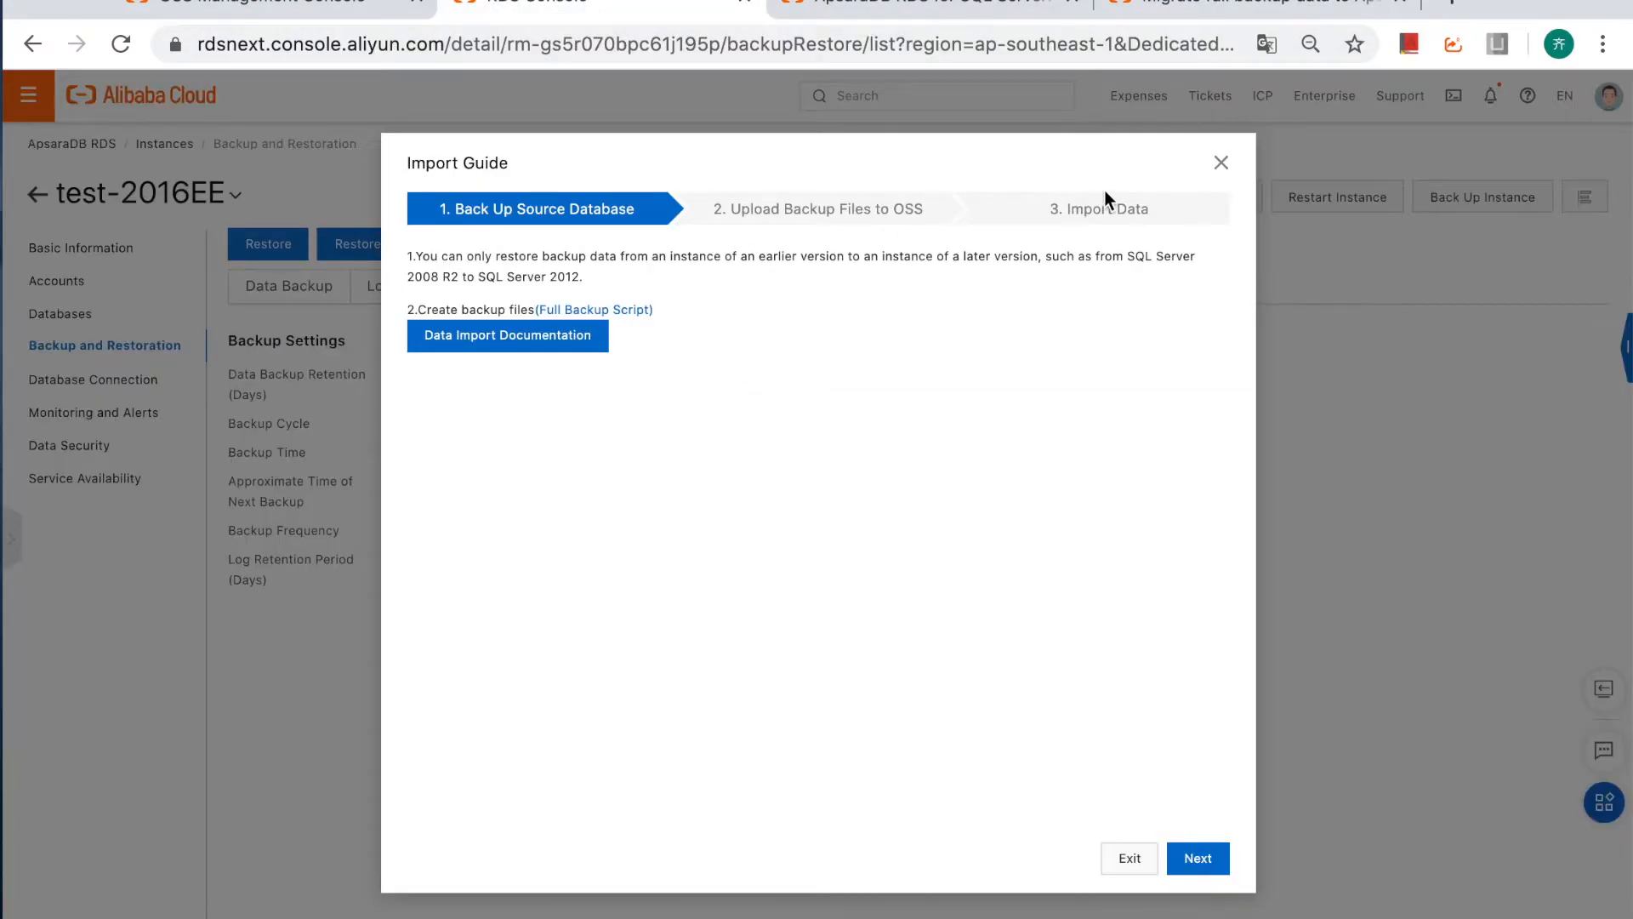
left_click(1222, 162)
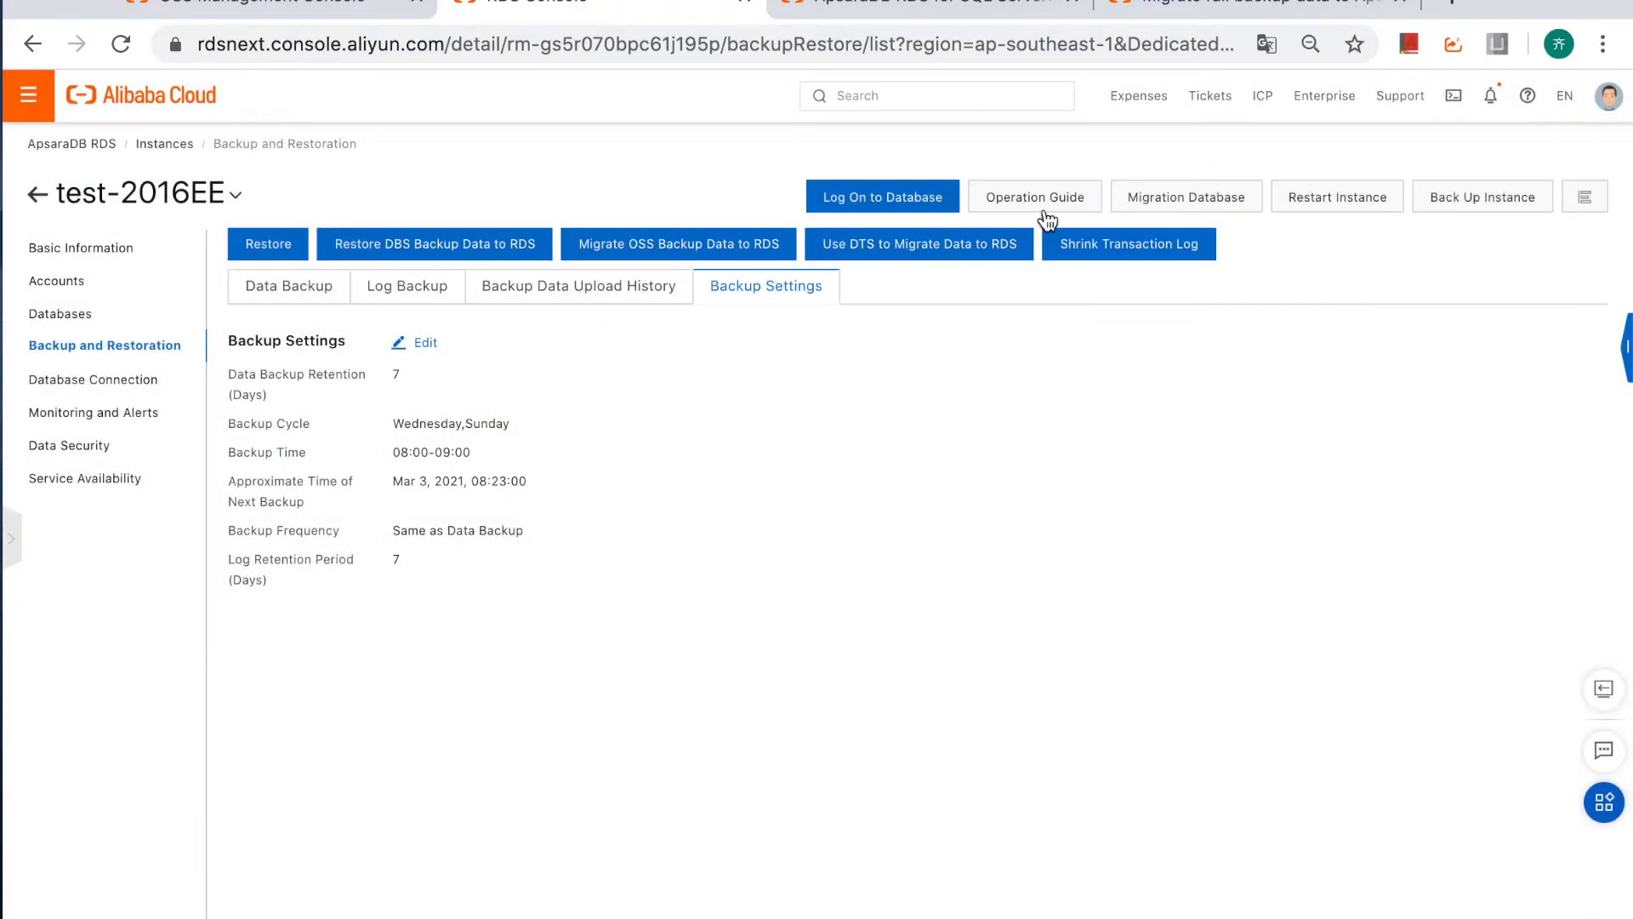
left_click(648, 254)
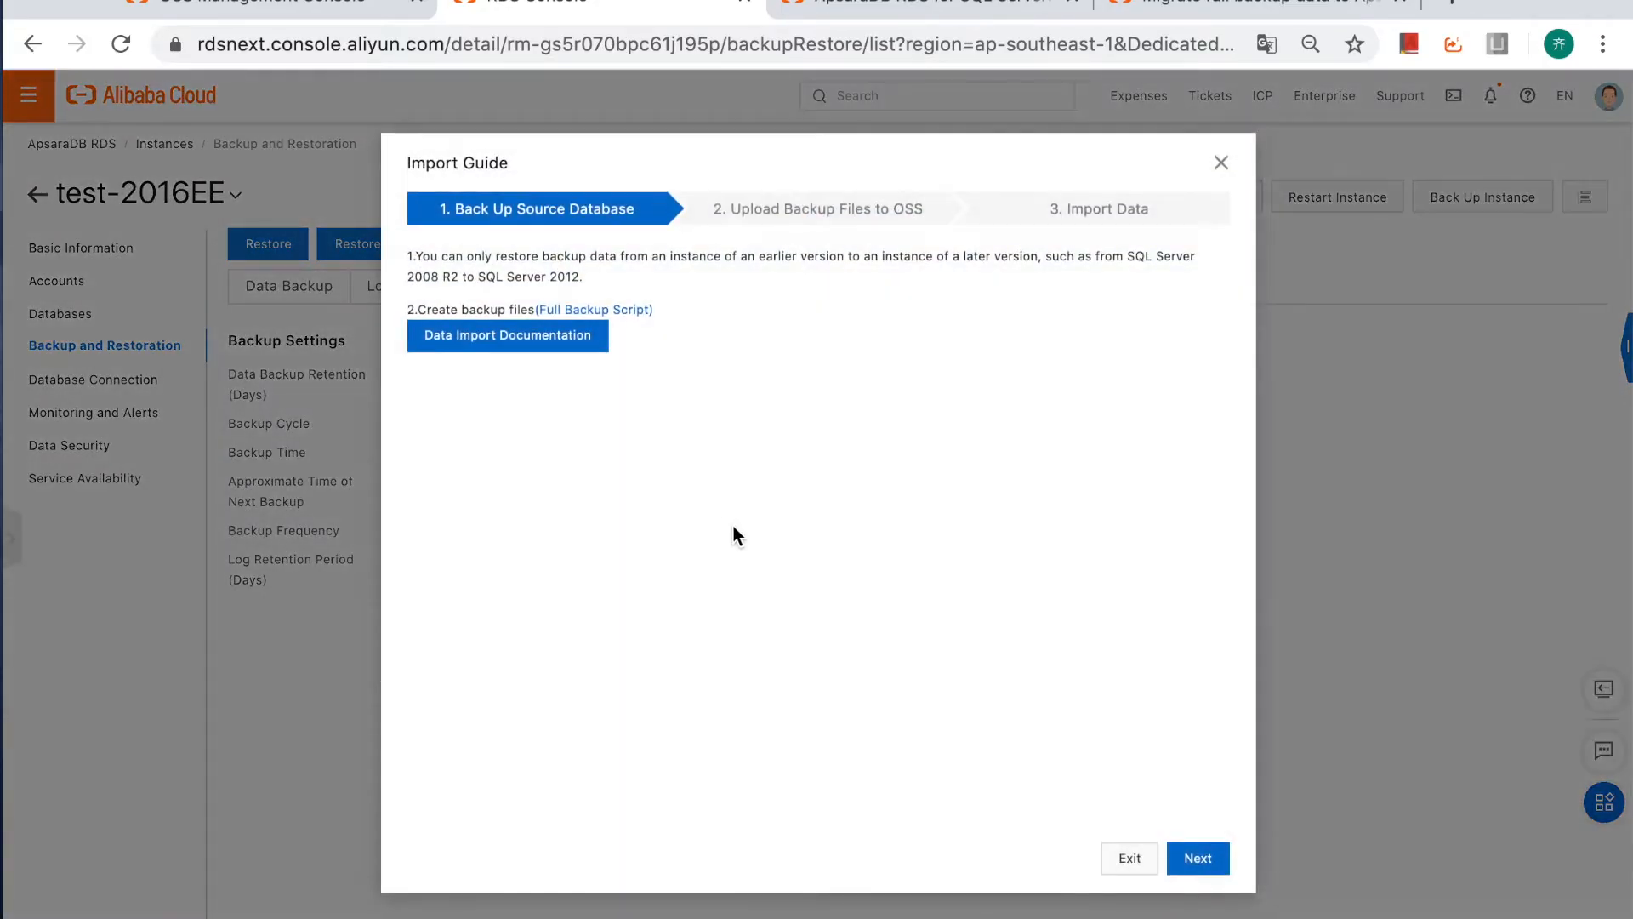
left_click(1201, 866)
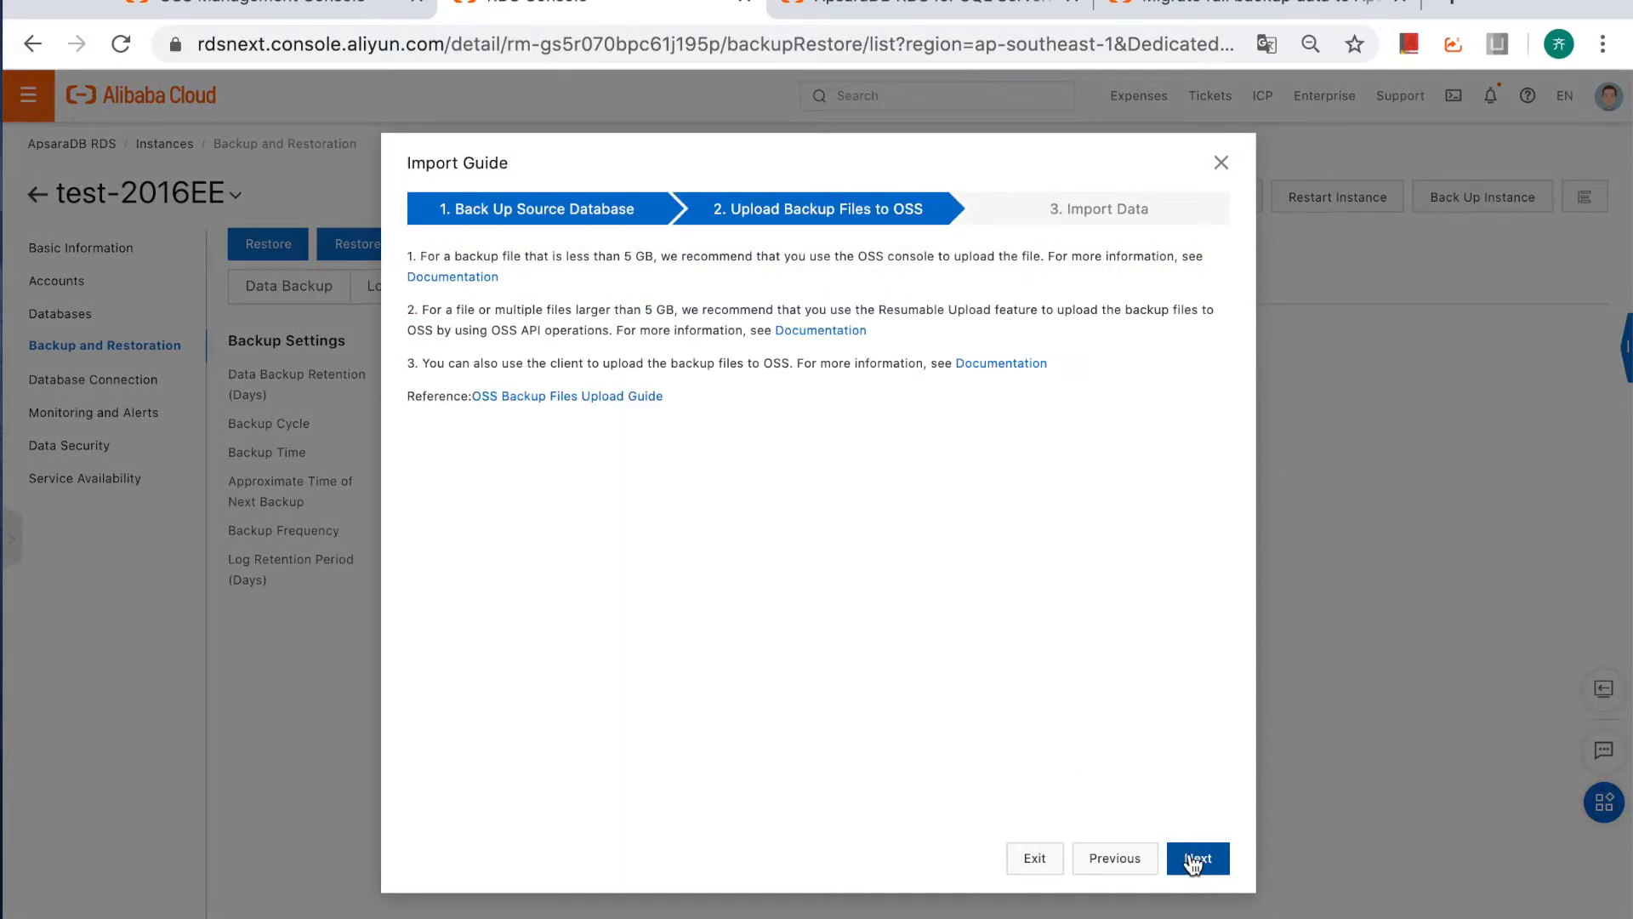
left_click(1220, 867)
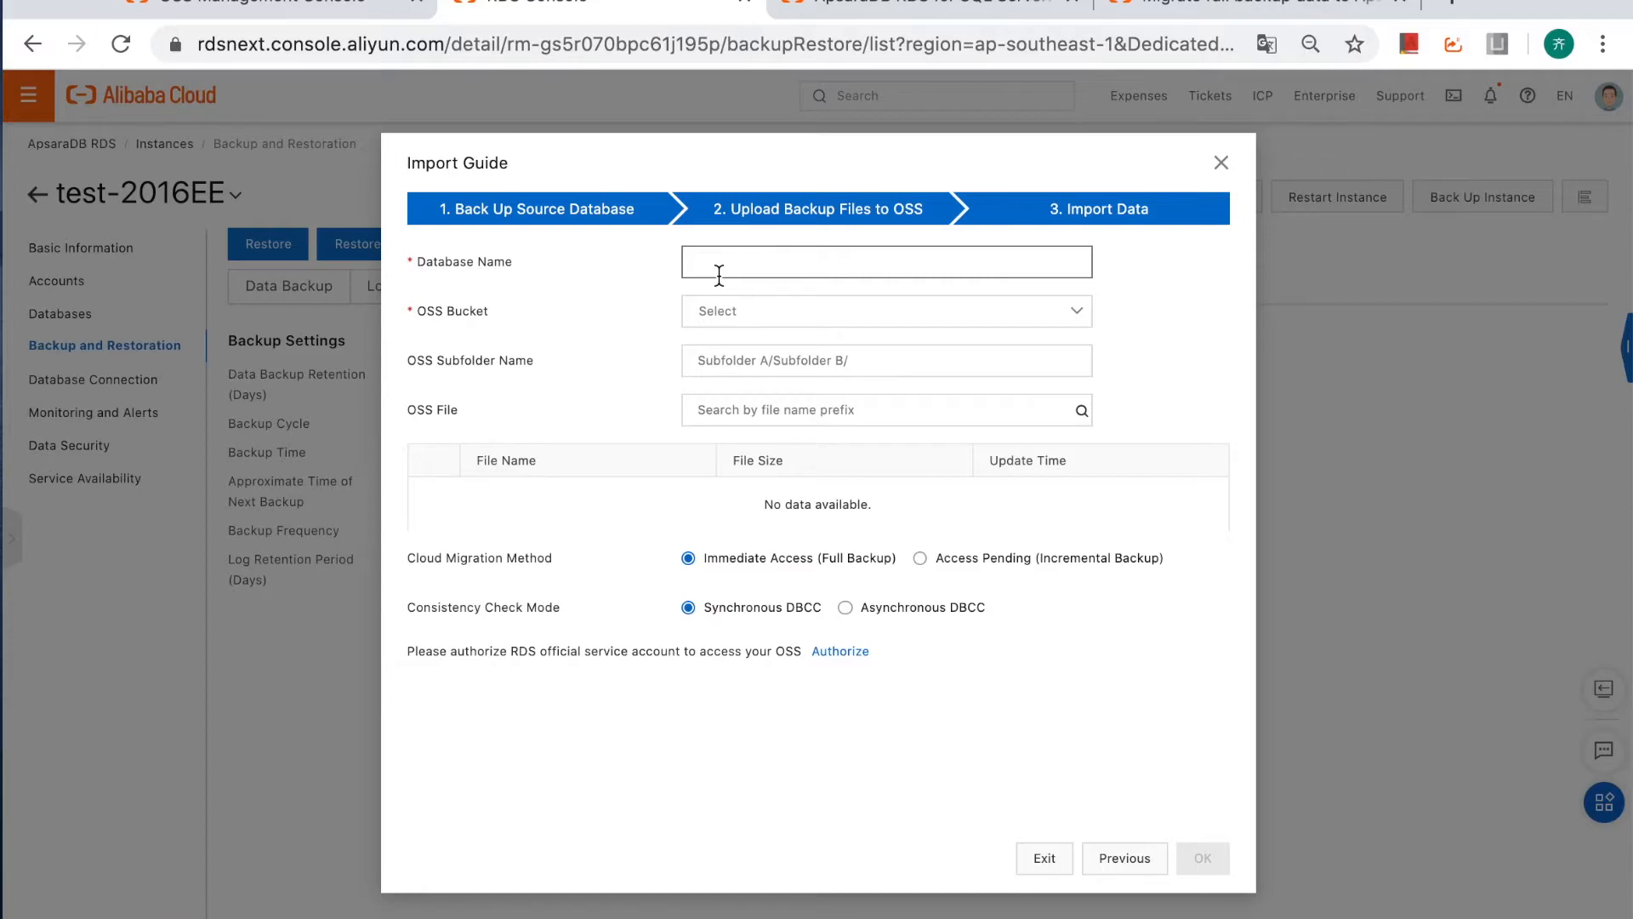
Try to import test1_FULL_20210302011632.bak from the mssql-sg bucket as database test1_2016.
type("test1_2016")
left_click(765, 311)
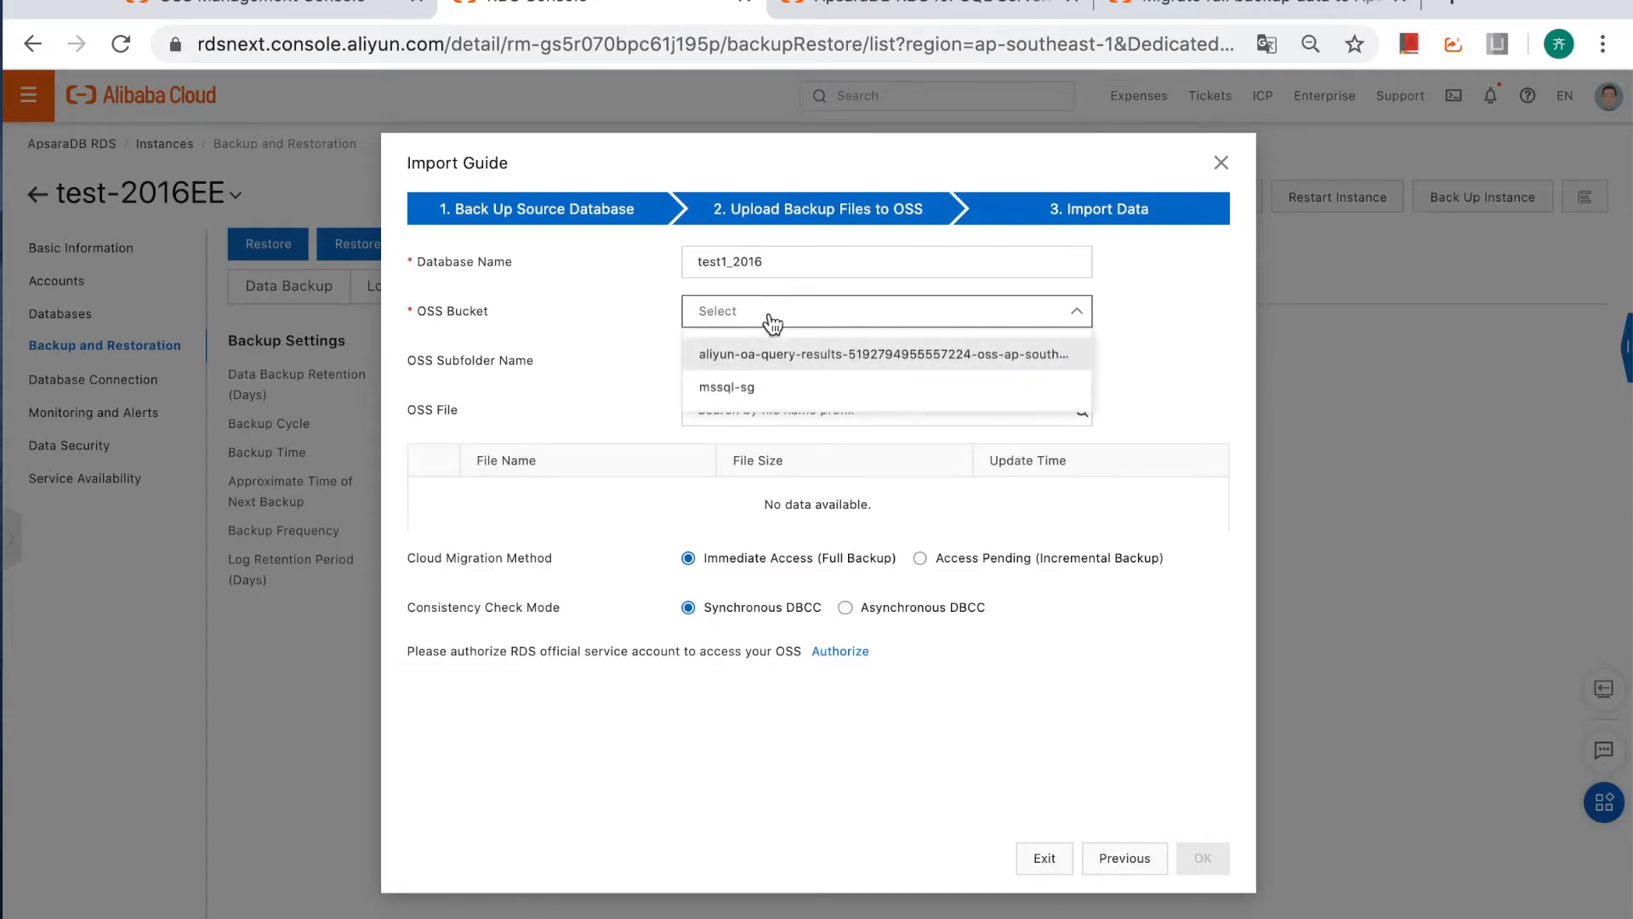
left_click(751, 385)
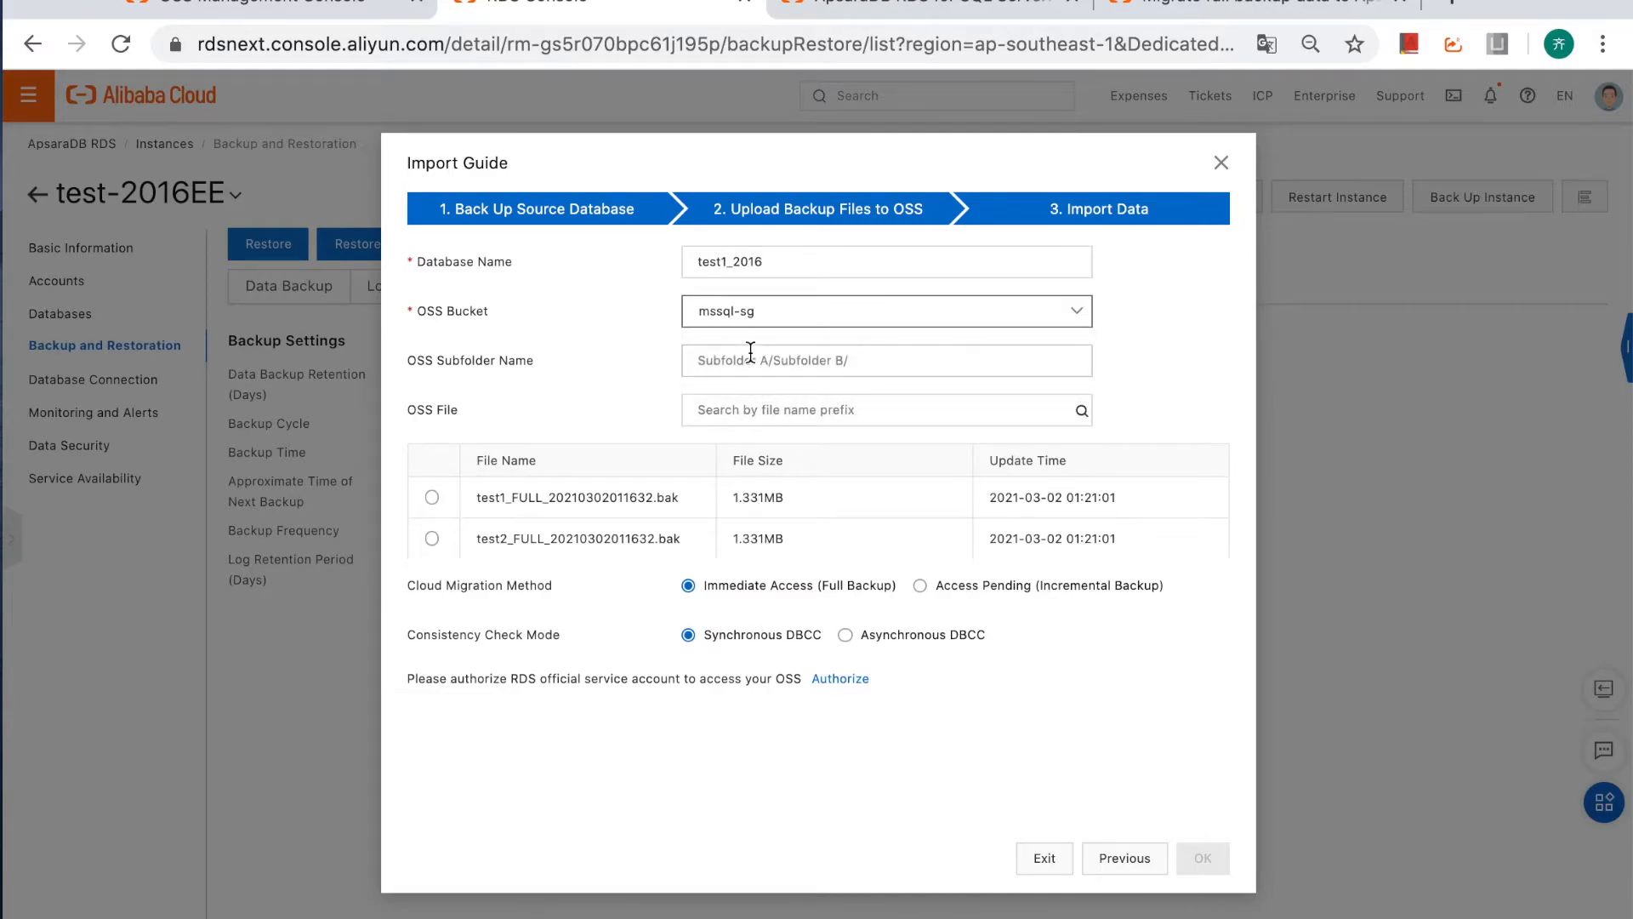
left_click(432, 497)
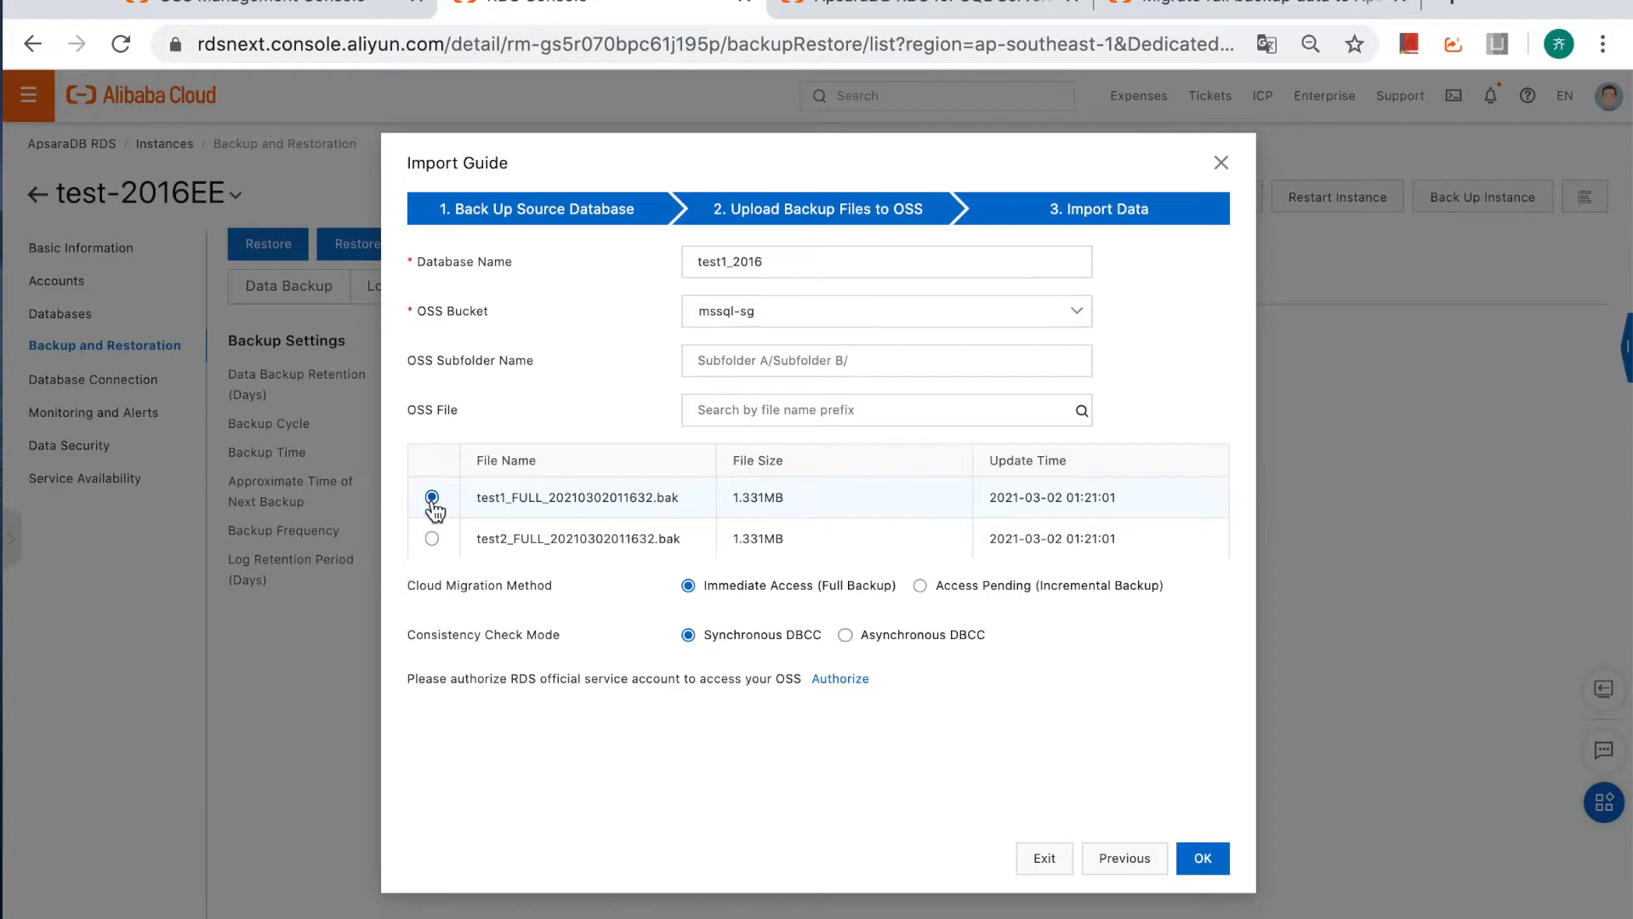
left_click(1203, 859)
left_click_drag(648, 350, 804, 387)
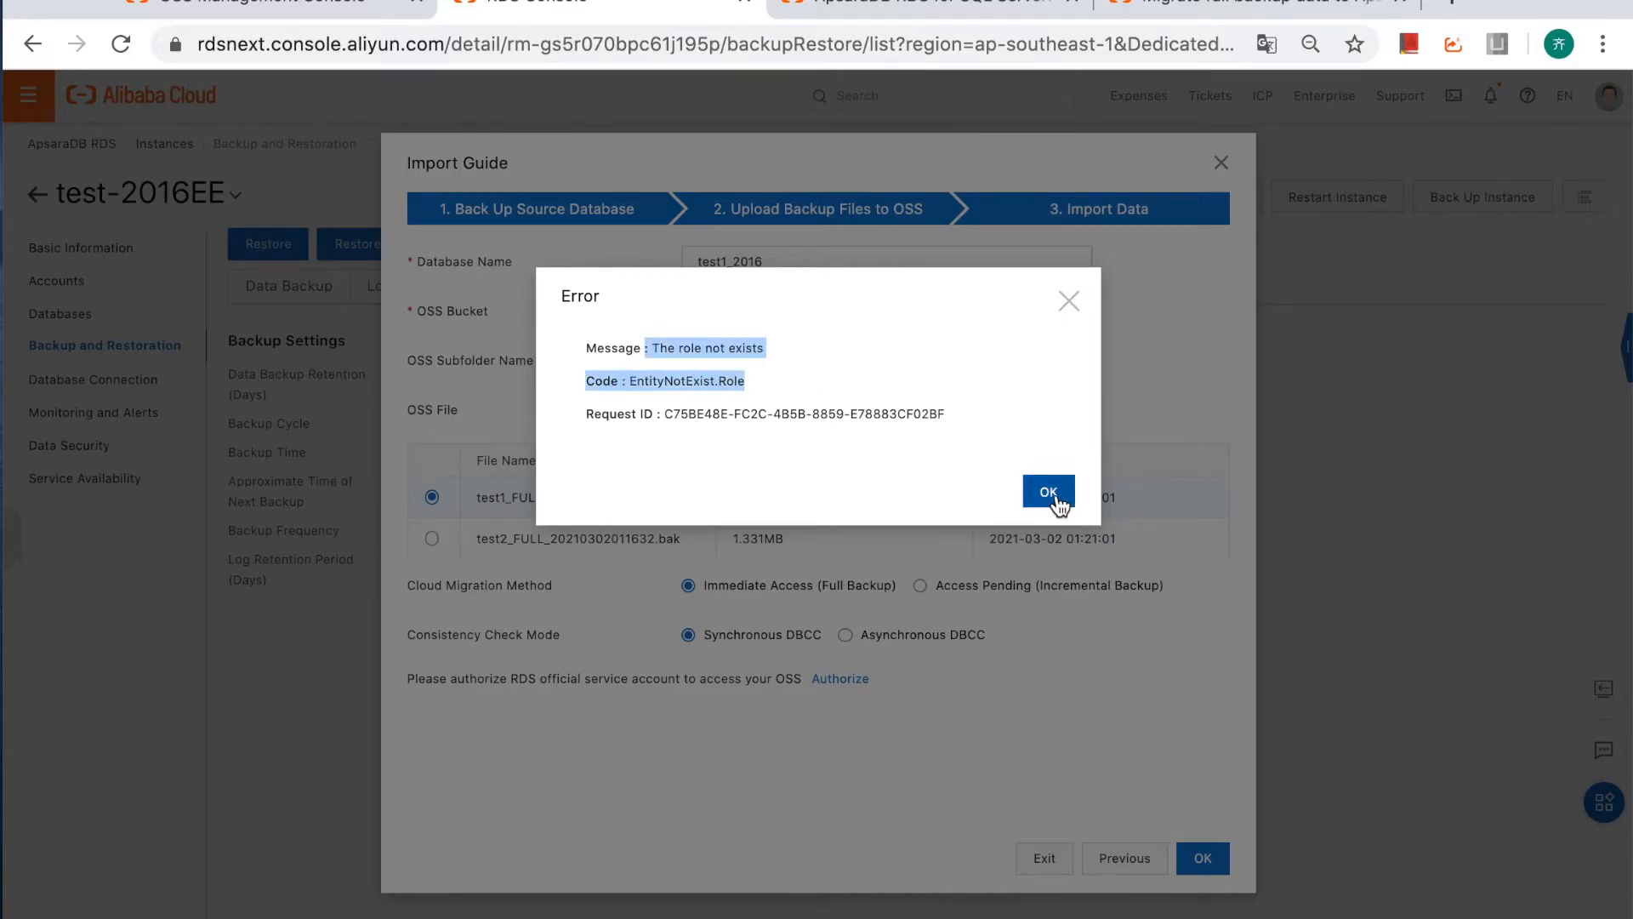
left_click(1074, 492)
Authorize RDS to access OSS through AliyunRDSImportRole and resubmit the test1_2016 import.
left_click_drag(628, 680, 882, 681)
left_click(971, 695)
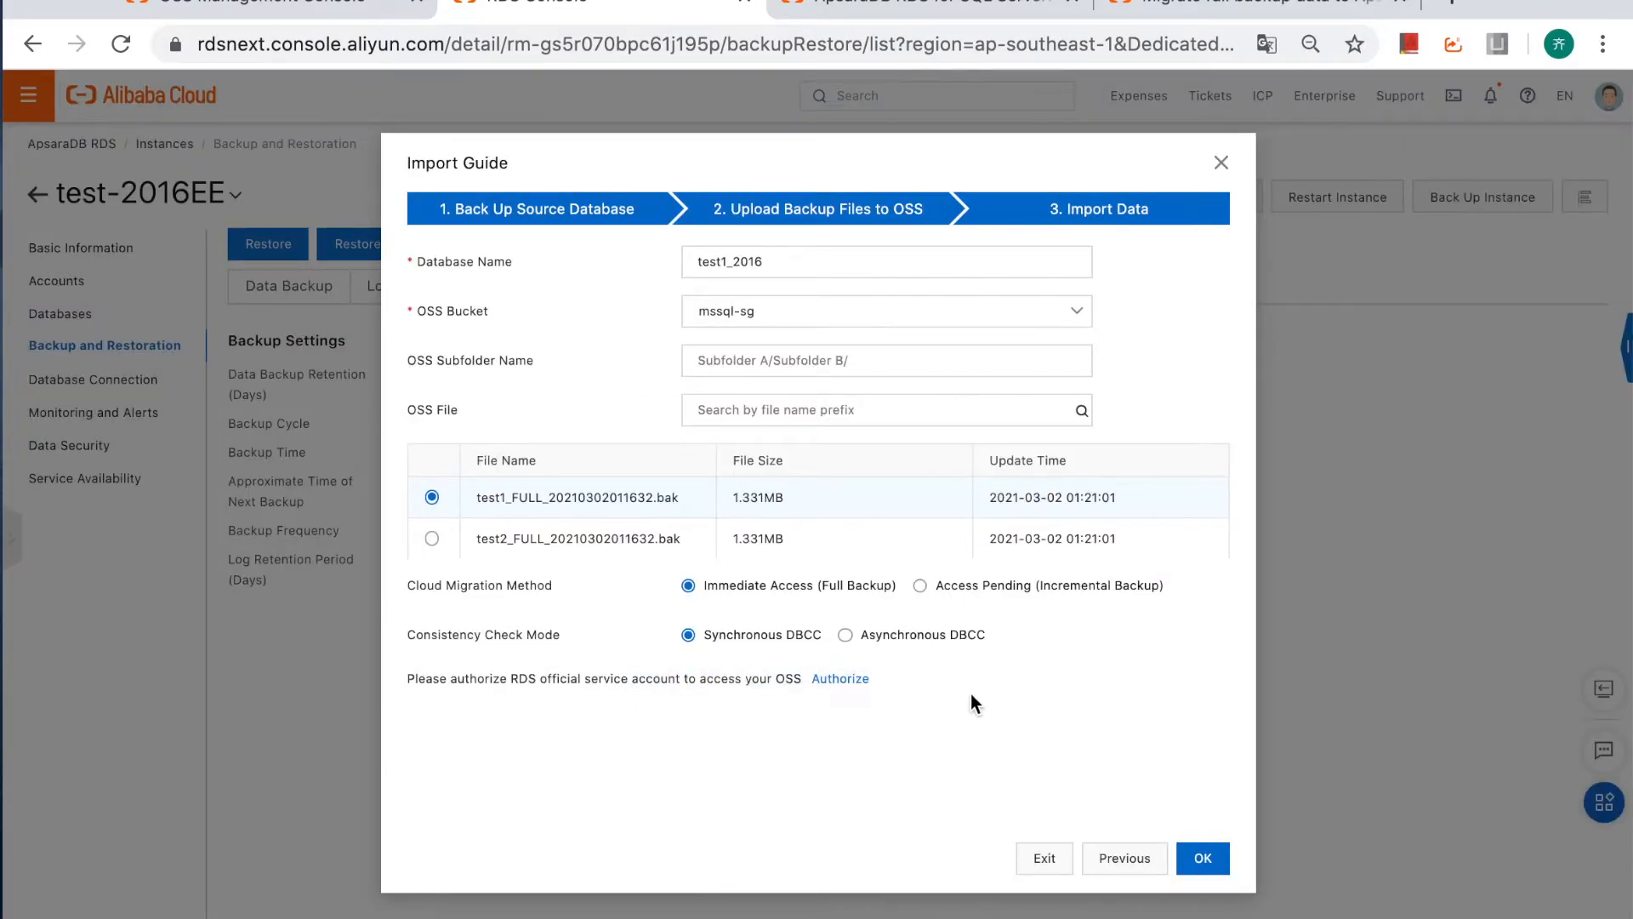
left_click(840, 681)
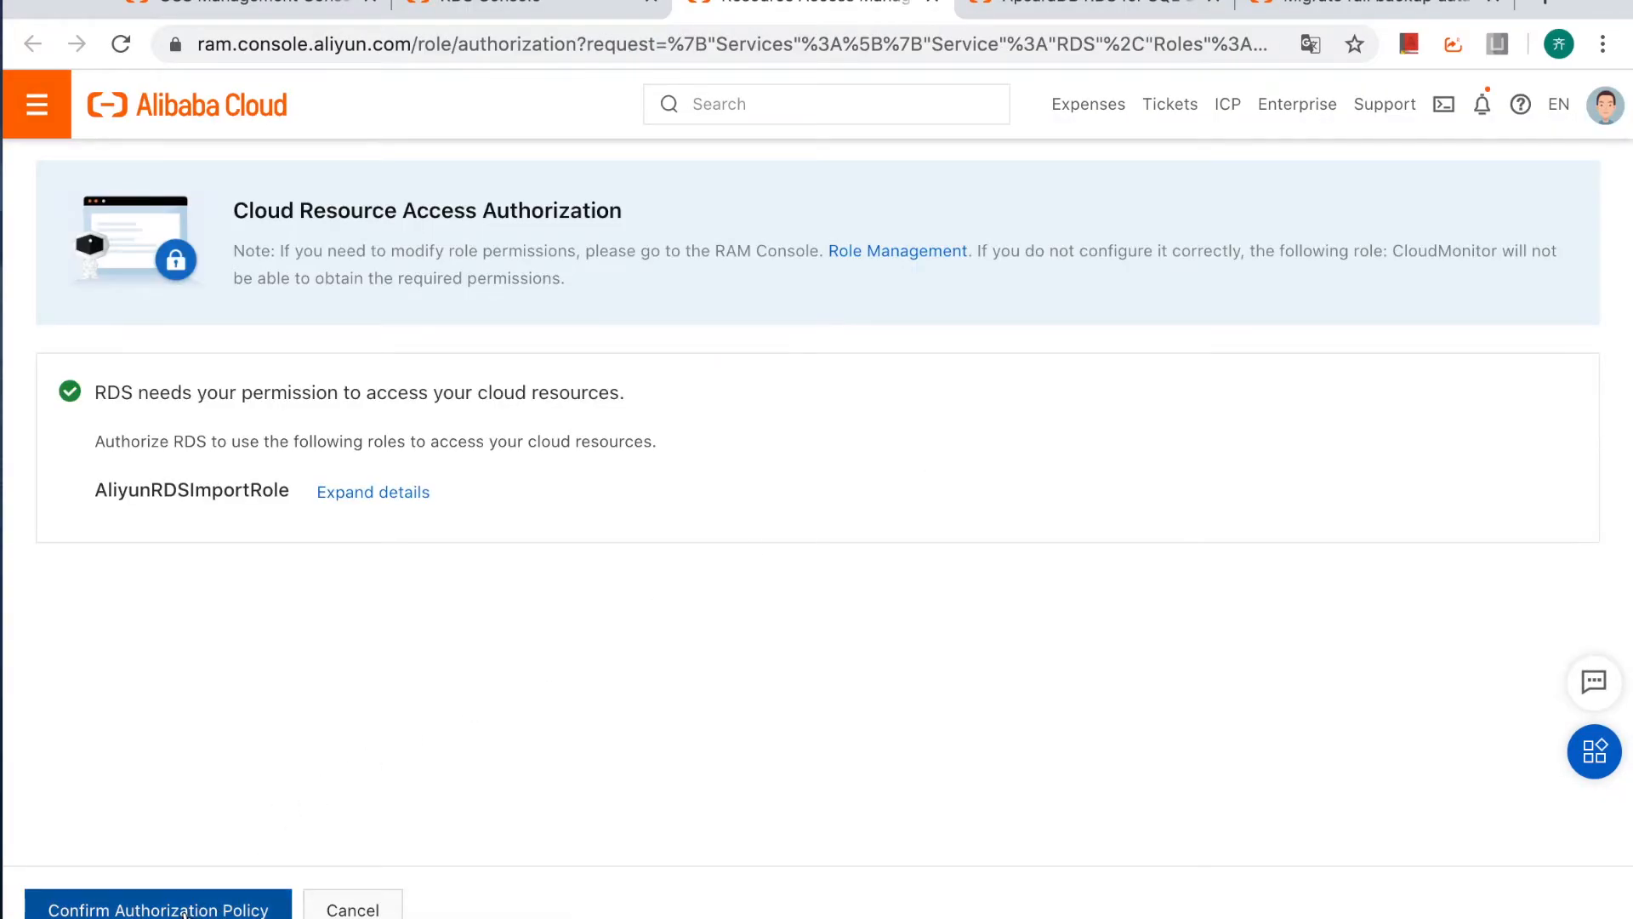
left_click(198, 912)
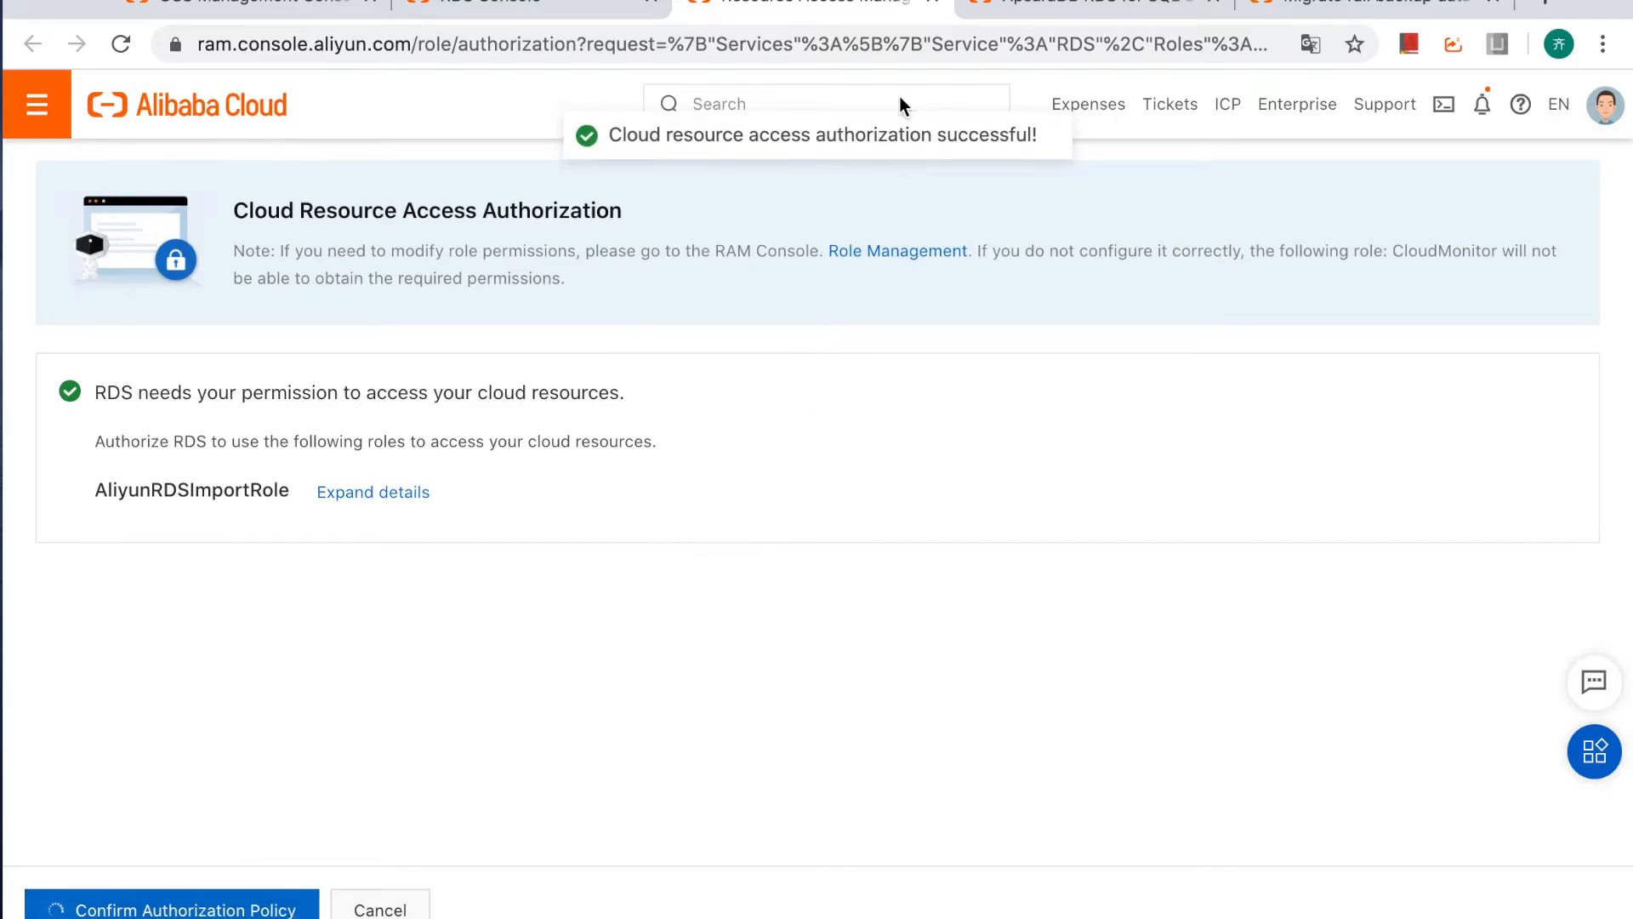
left_click(566, 9)
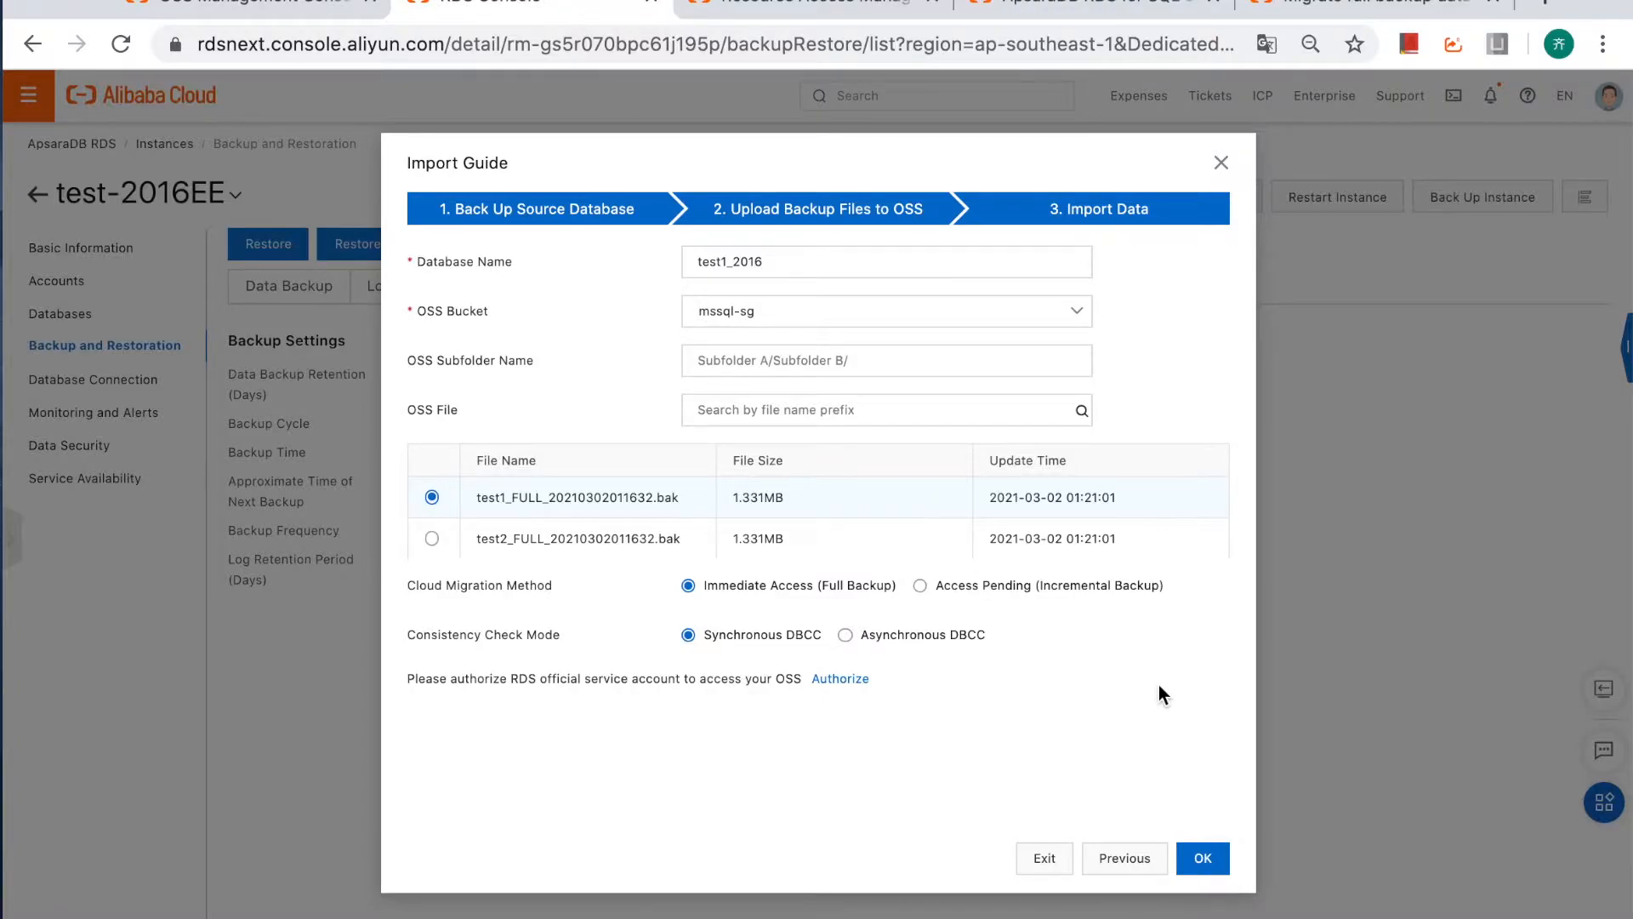
left_click(1204, 861)
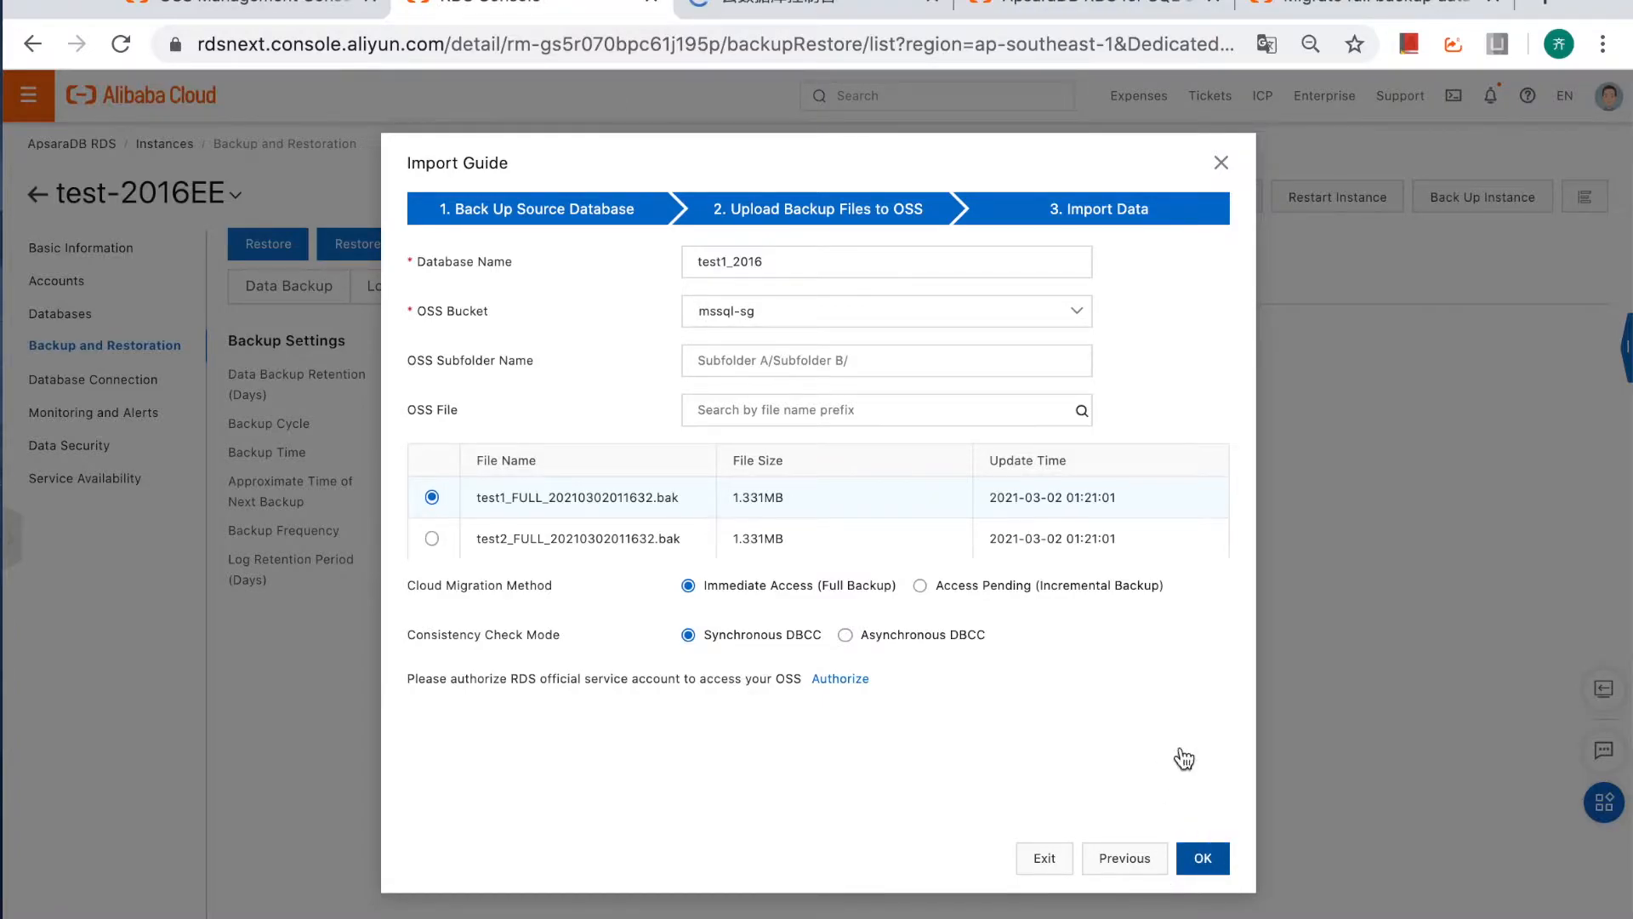
Submit a second import as database test2_2016 using test2_FULL_20210302011632.bak from the mssql-sg bucket.
left_click(690, 246)
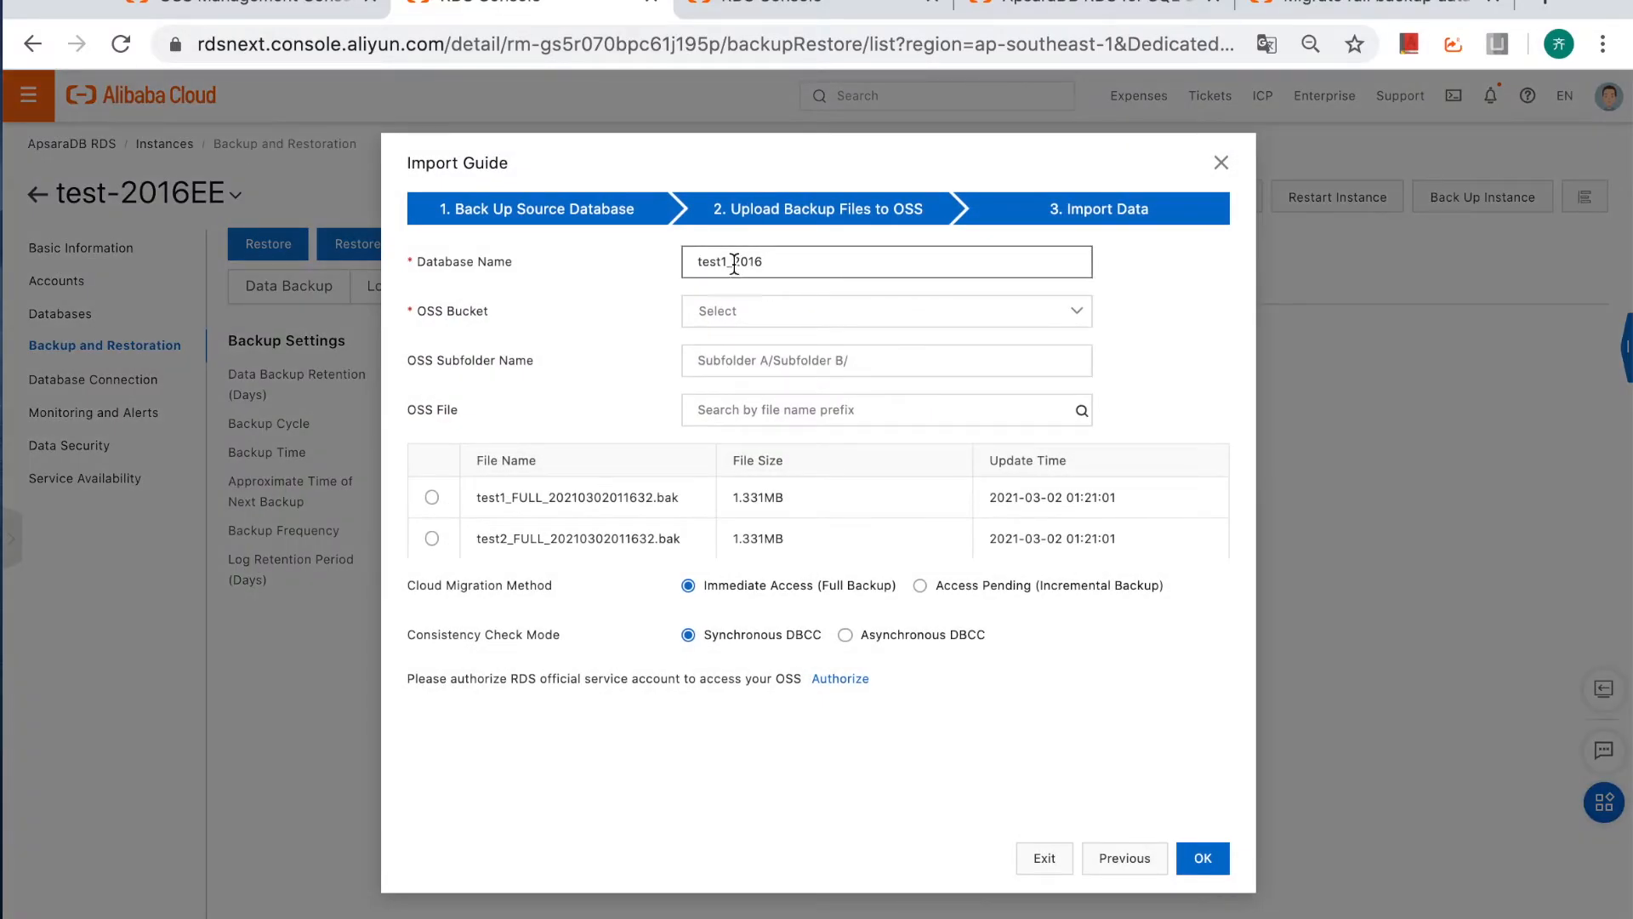
key("BackSpace")
type("2")
left_click(818, 322)
left_click(794, 384)
left_click(776, 366)
left_click(776, 405)
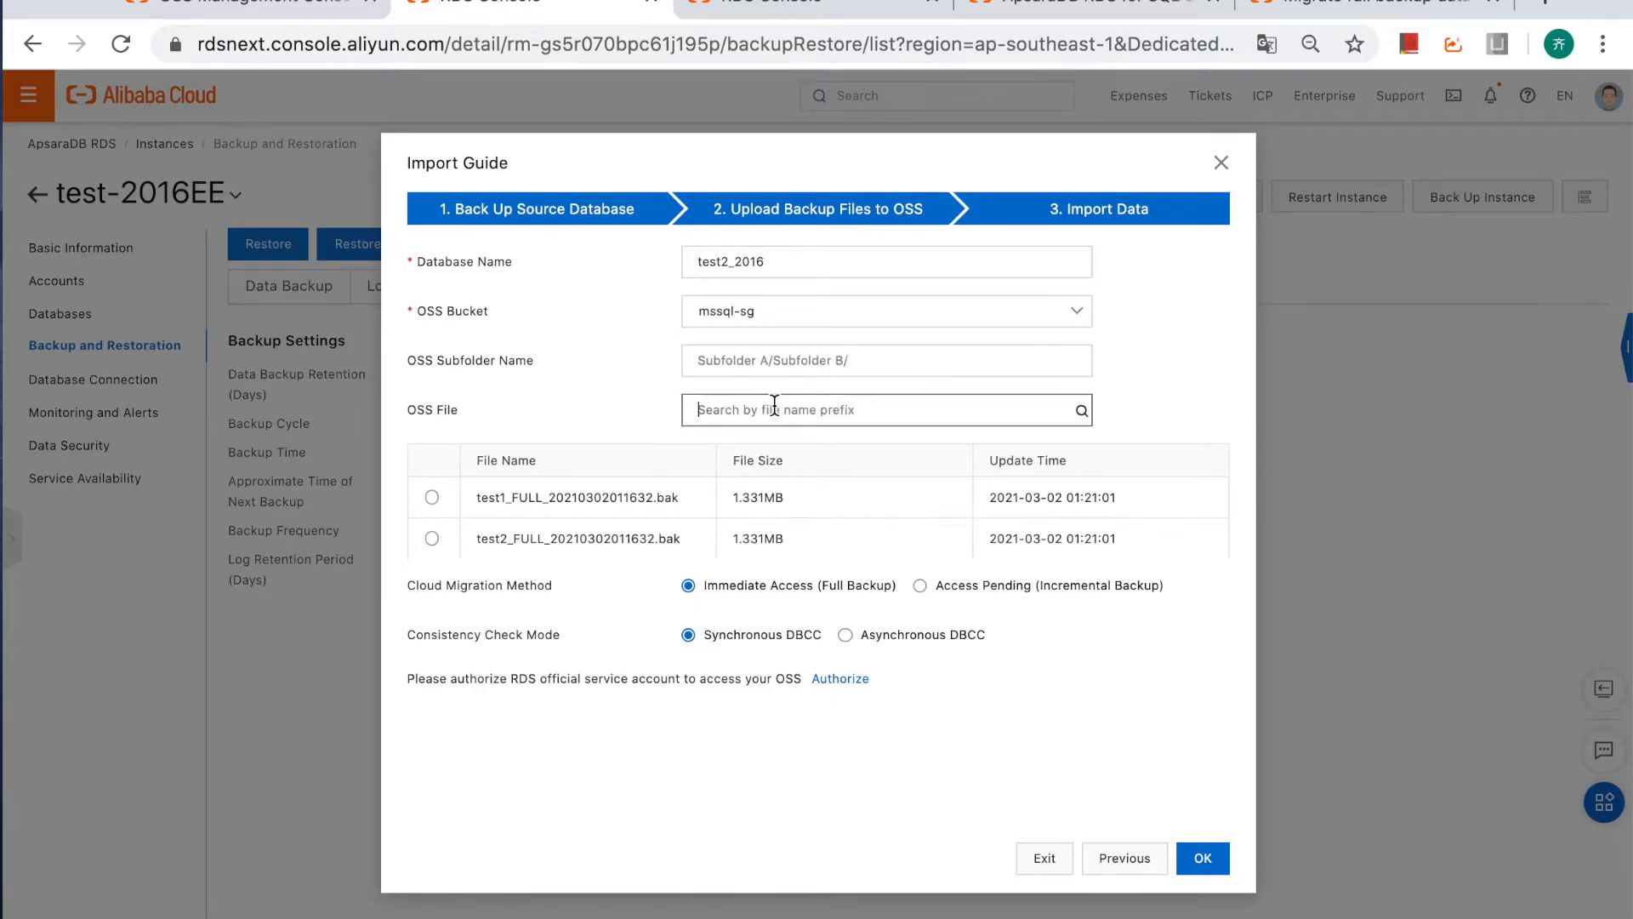
left_click(432, 539)
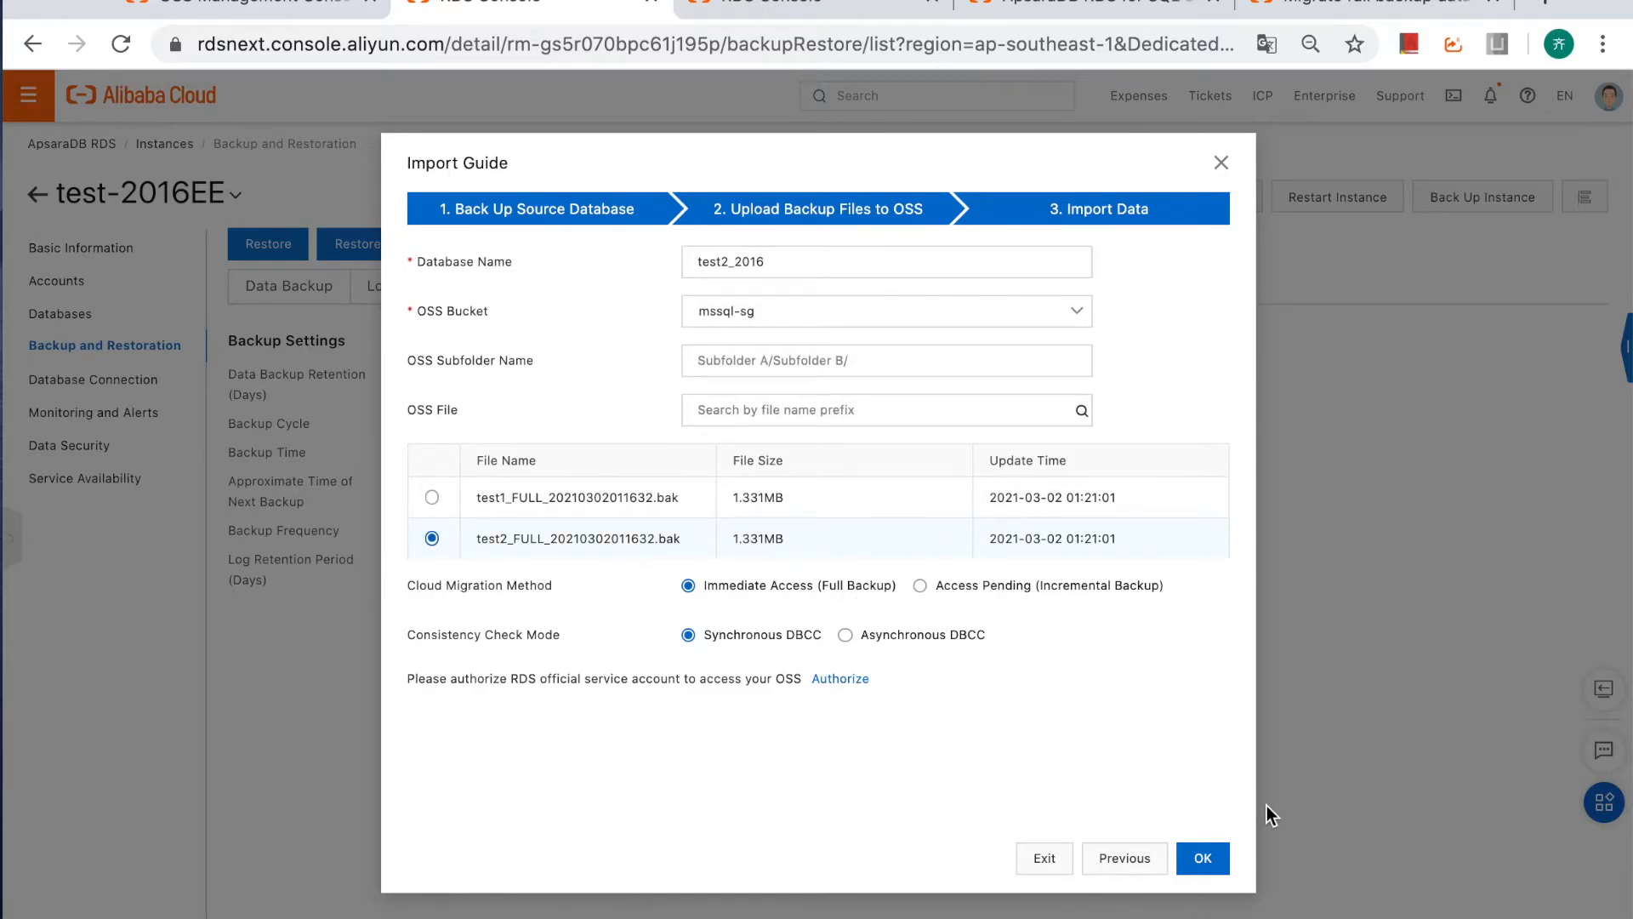
left_click(1202, 864)
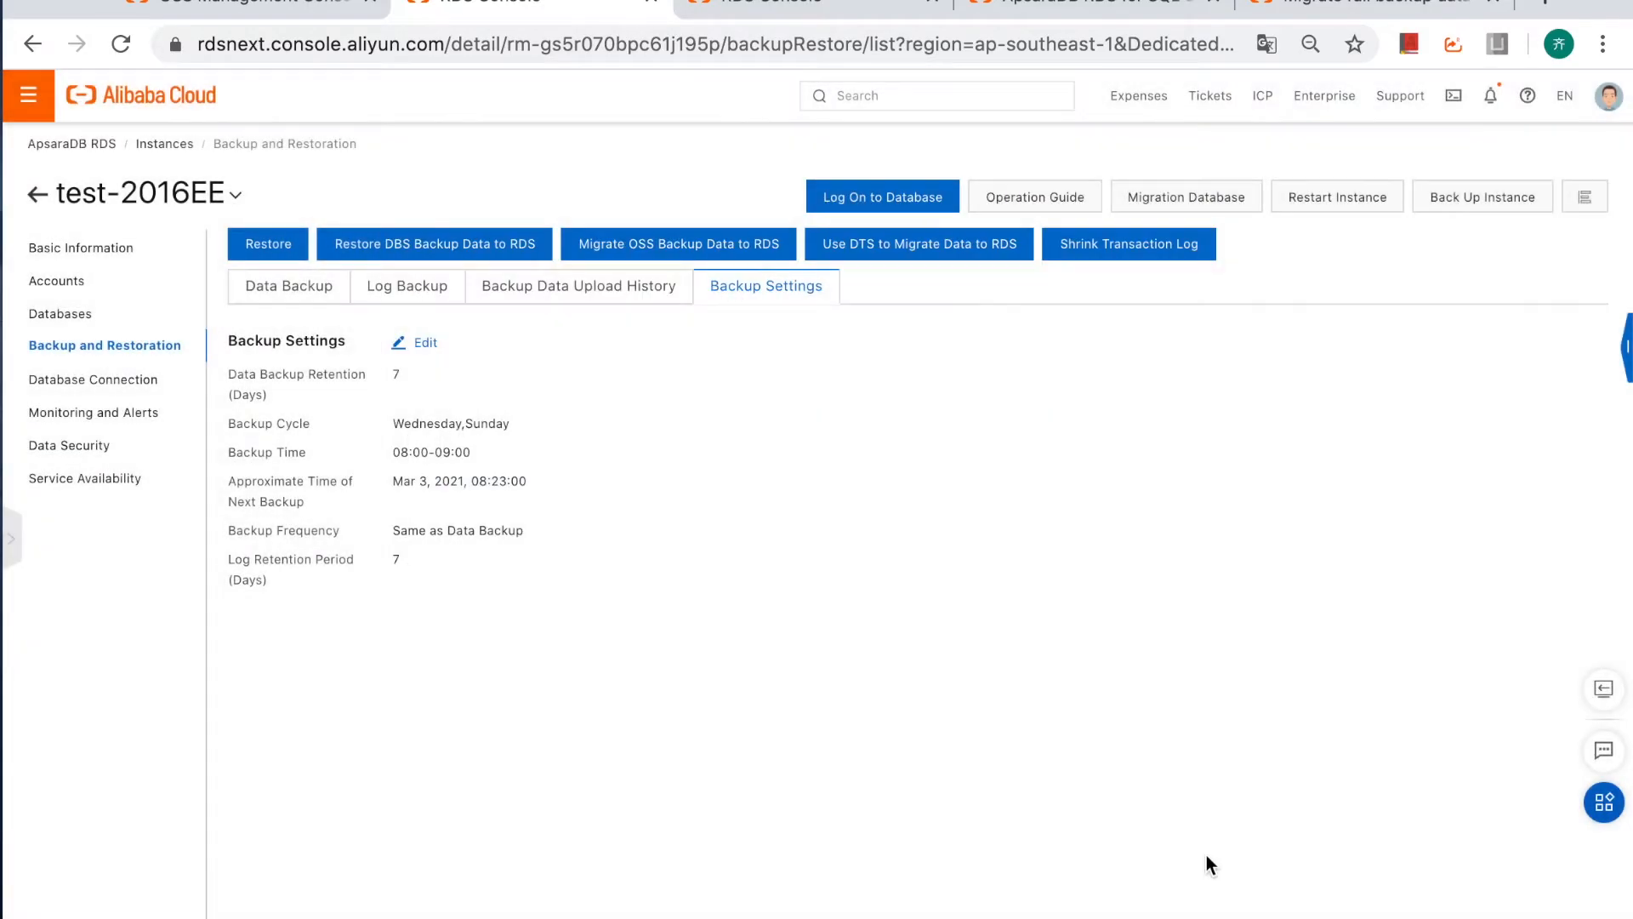
Check the status of the test1_2016 and test2_2016 migration tasks in the backup data upload history, reloading the page as needed.
left_click(565, 298)
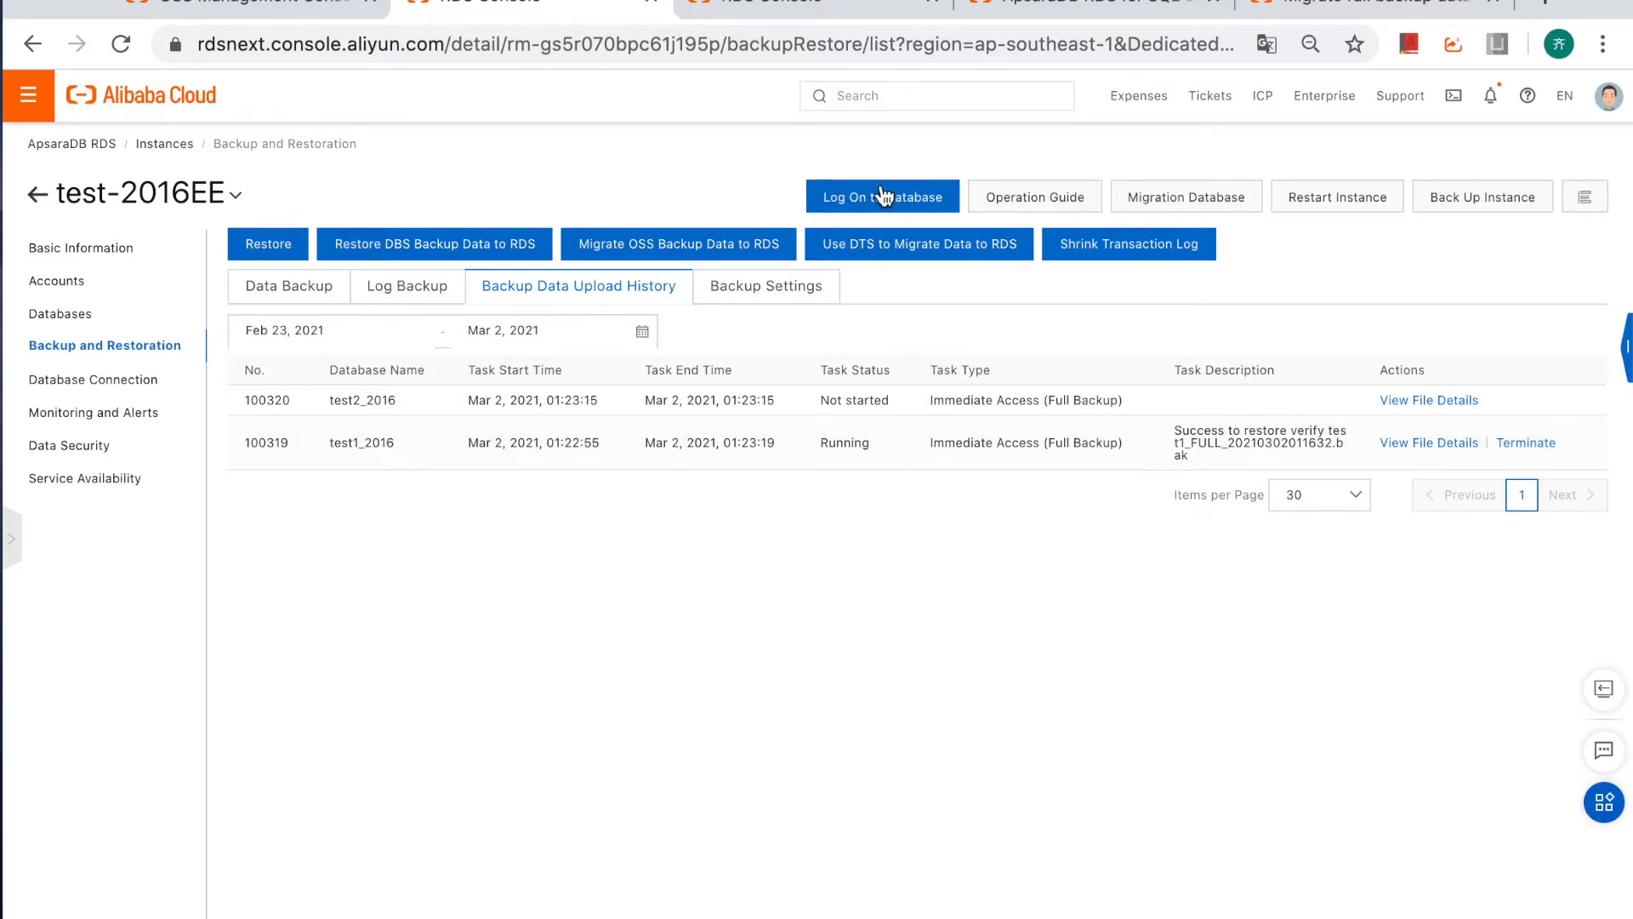
left_click(776, 46)
key("Return")
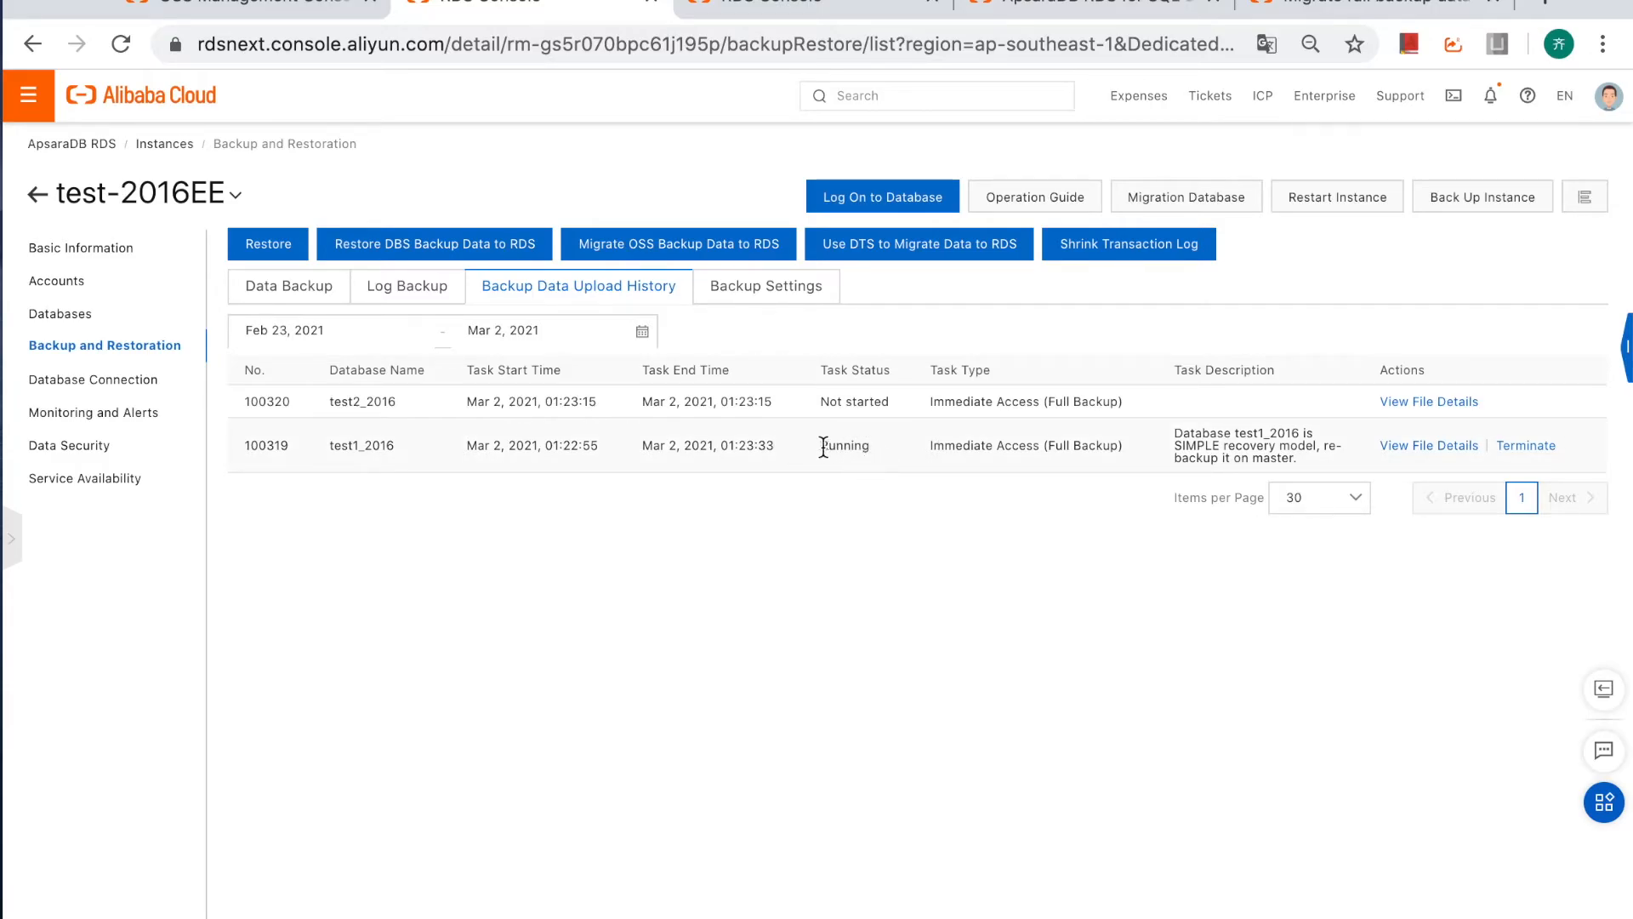
left_click_drag(249, 432, 358, 438)
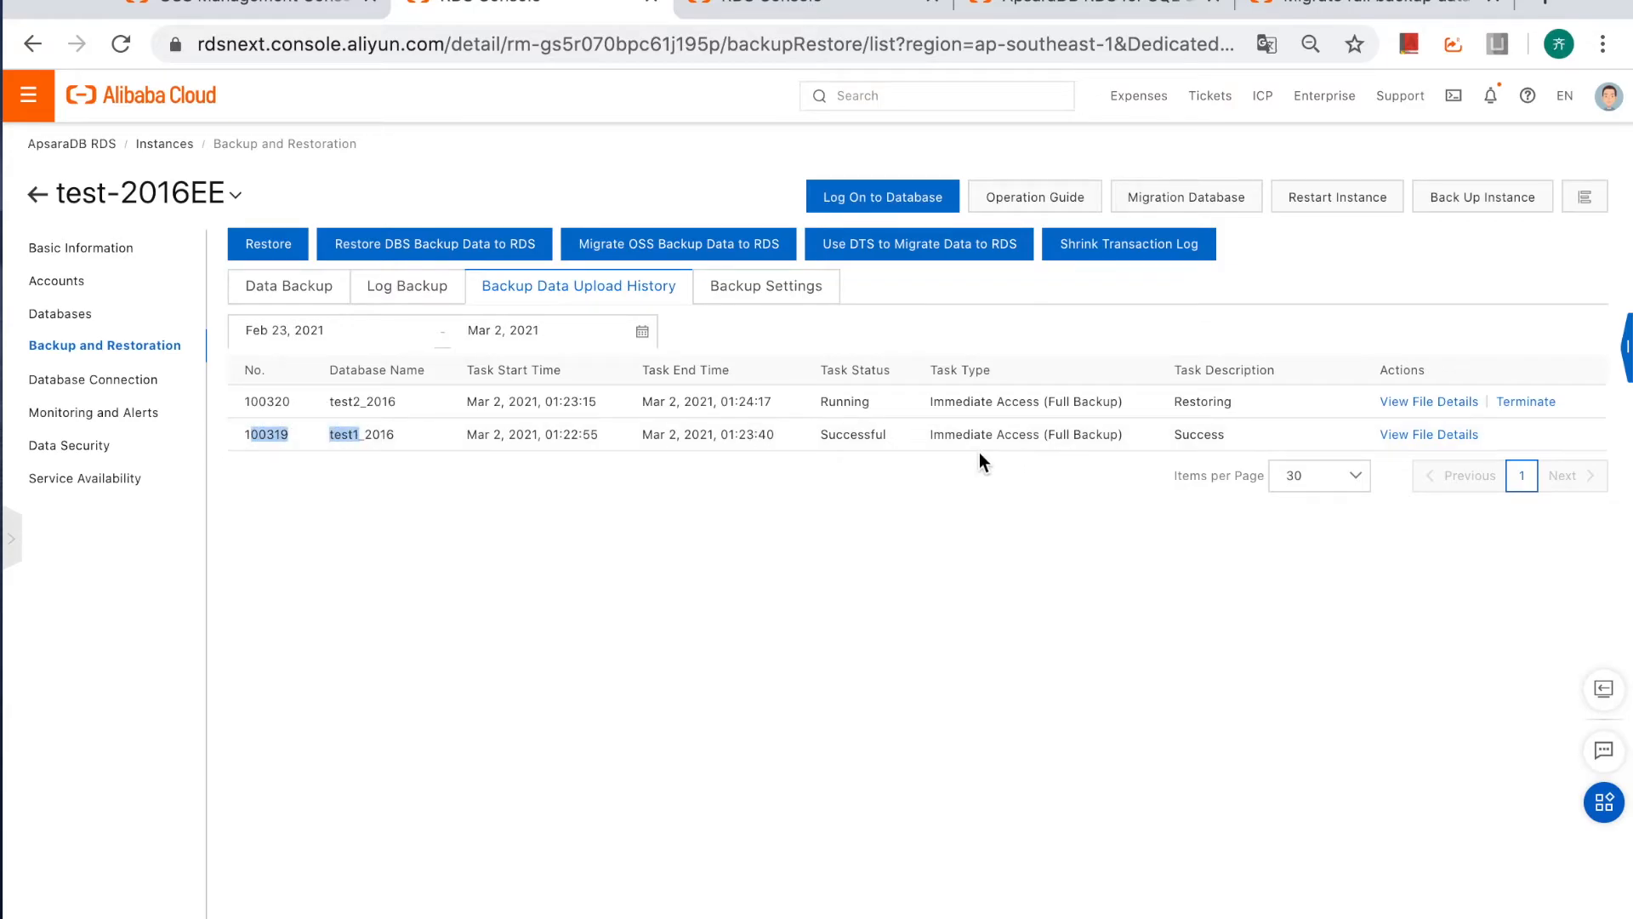
double_click(845, 401)
left_click(792, 45)
key("Return")
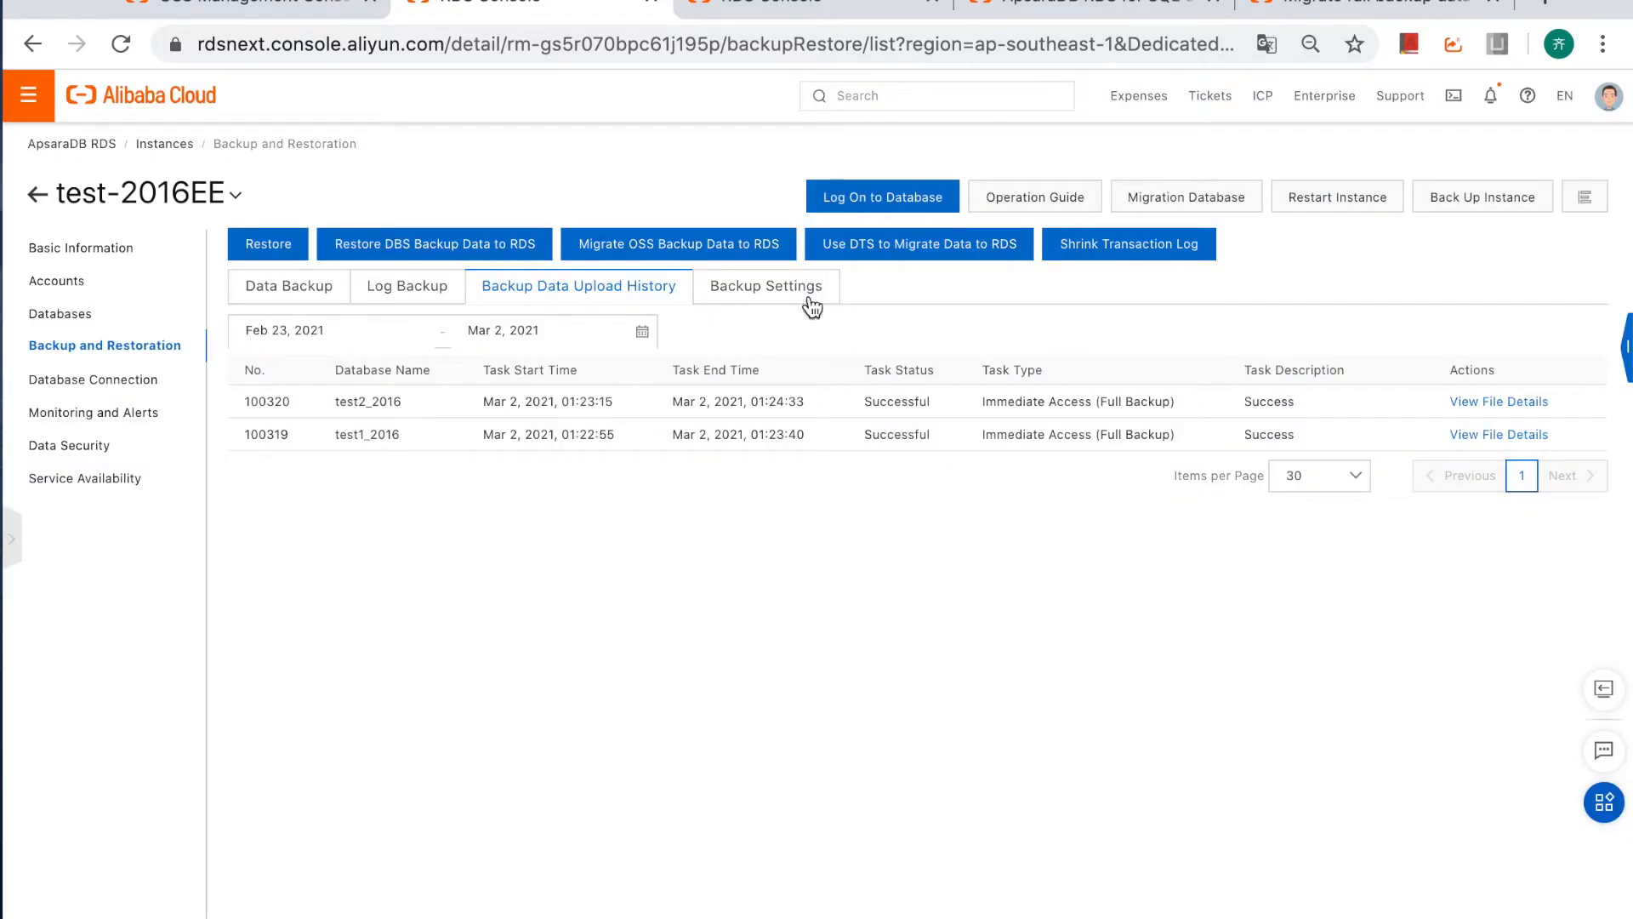
left_click_drag(853, 410, 918, 426)
left_click(972, 457)
Find the instance's privileged account and try to log on to the instance in DMS with account testdb_user and its database password.
left_click(182, 282)
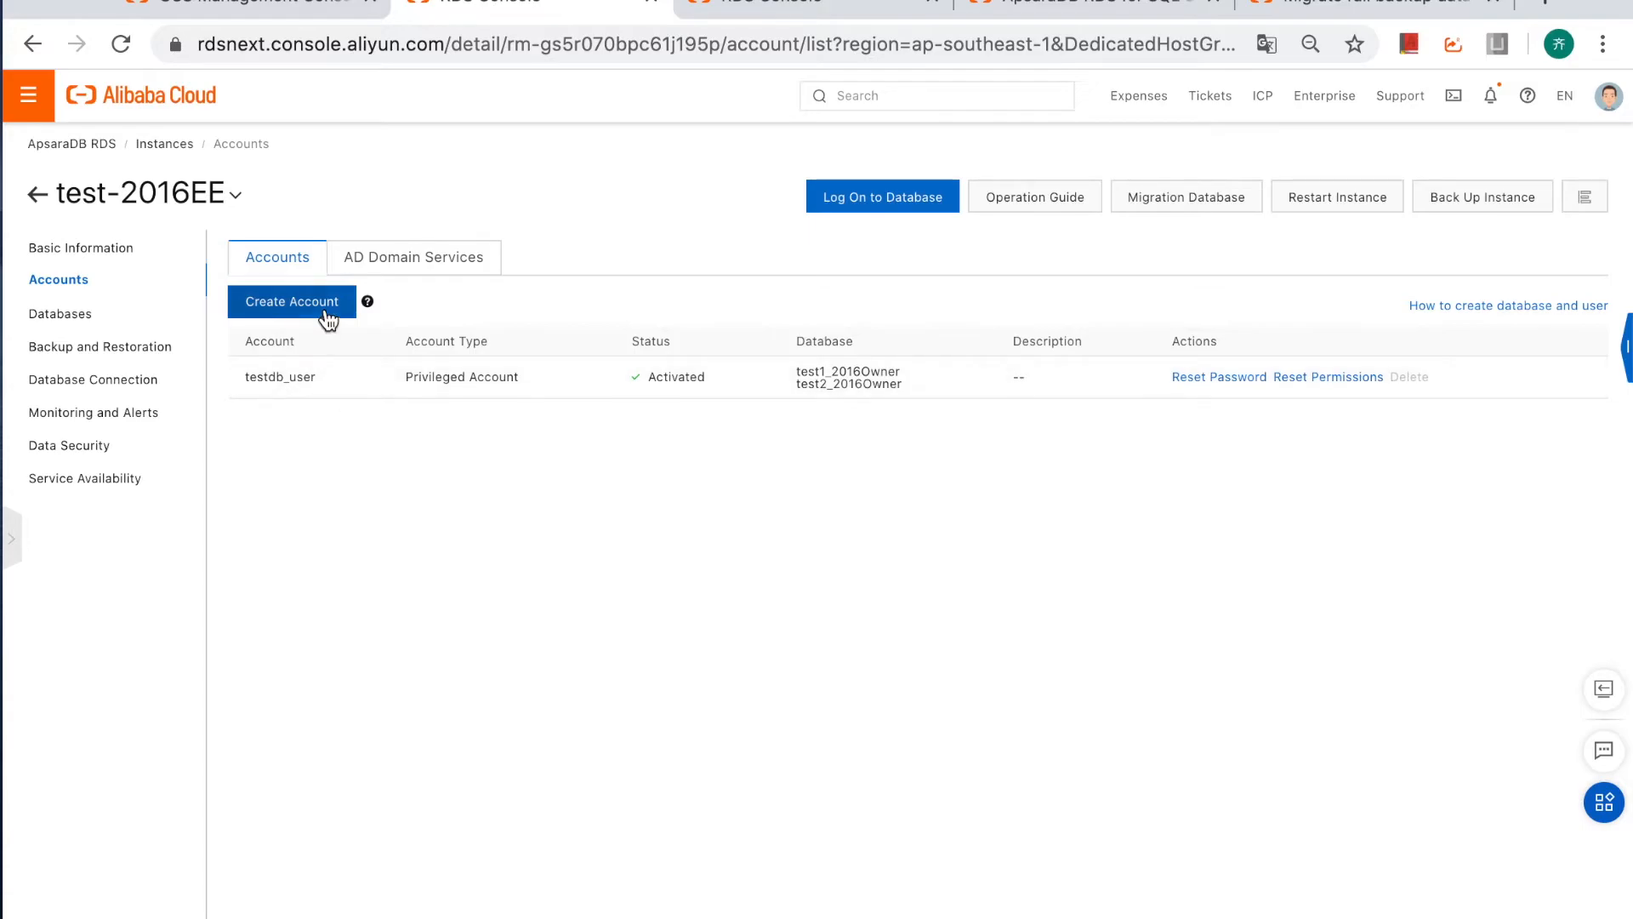
left_click_drag(319, 380, 242, 376)
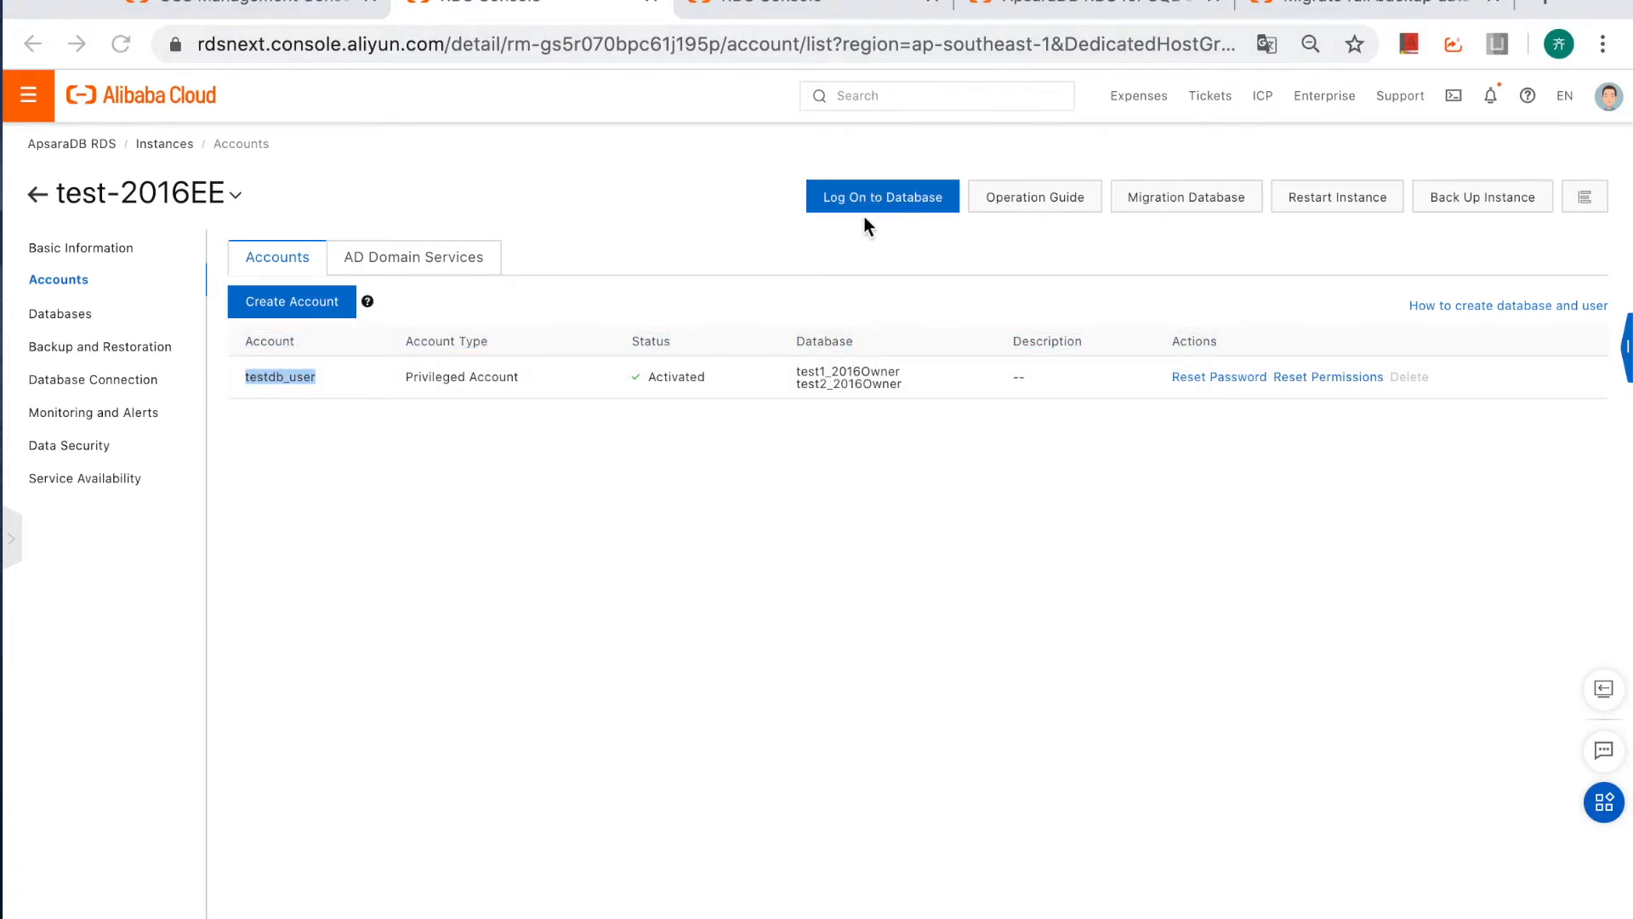
left_click(883, 199)
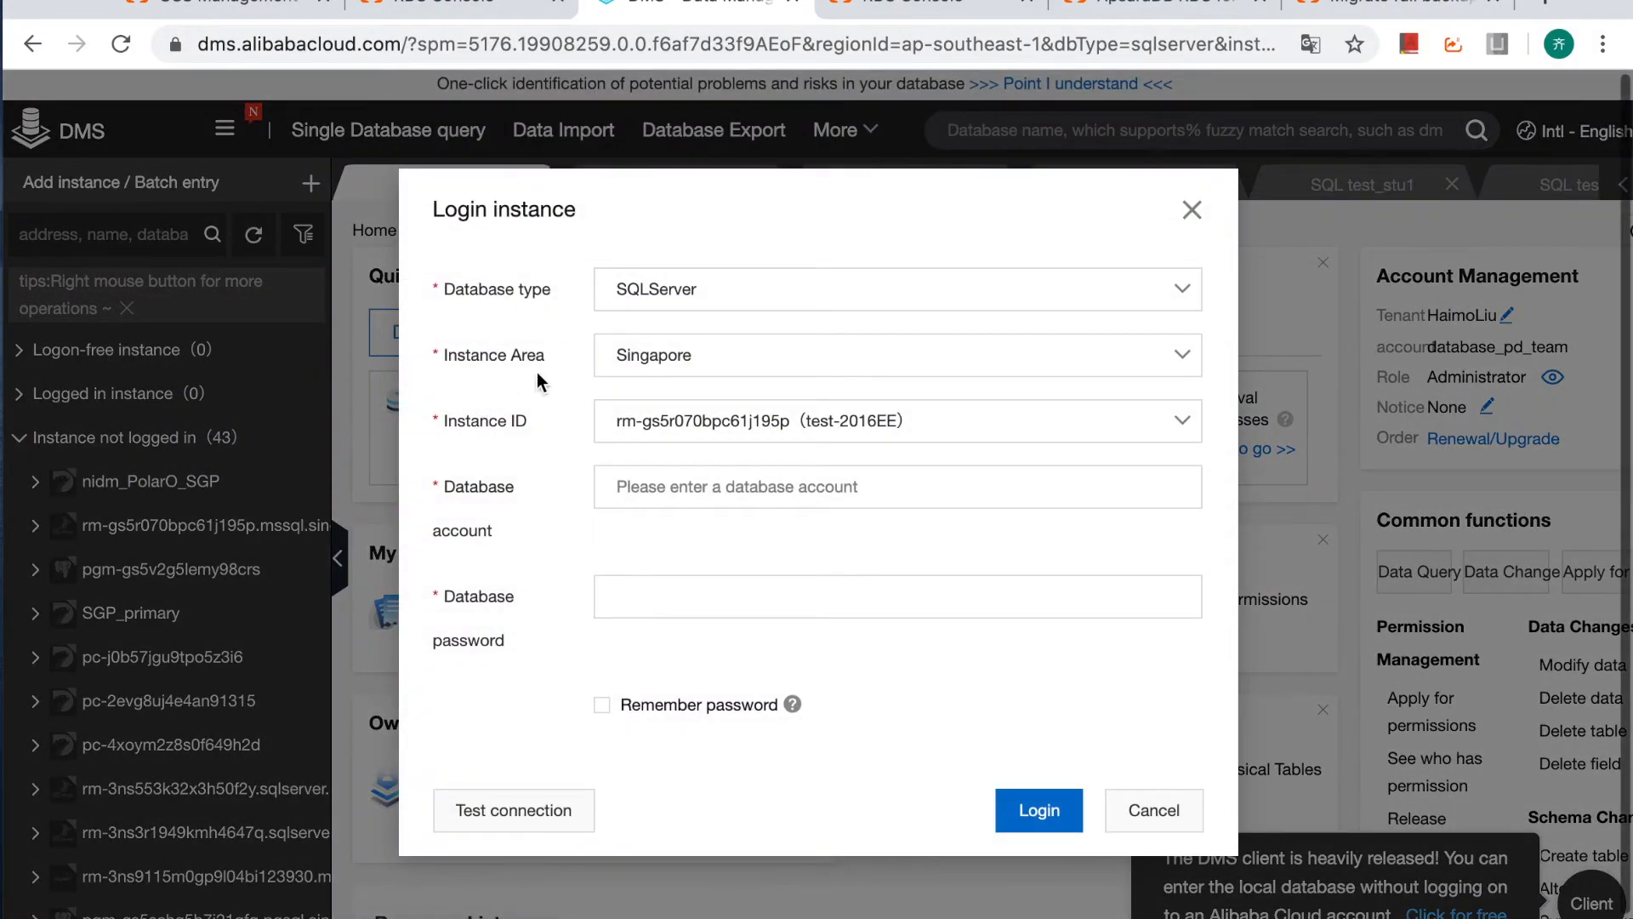
left_click(682, 499)
type("testdb_user")
key("Tab")
type("•••••")
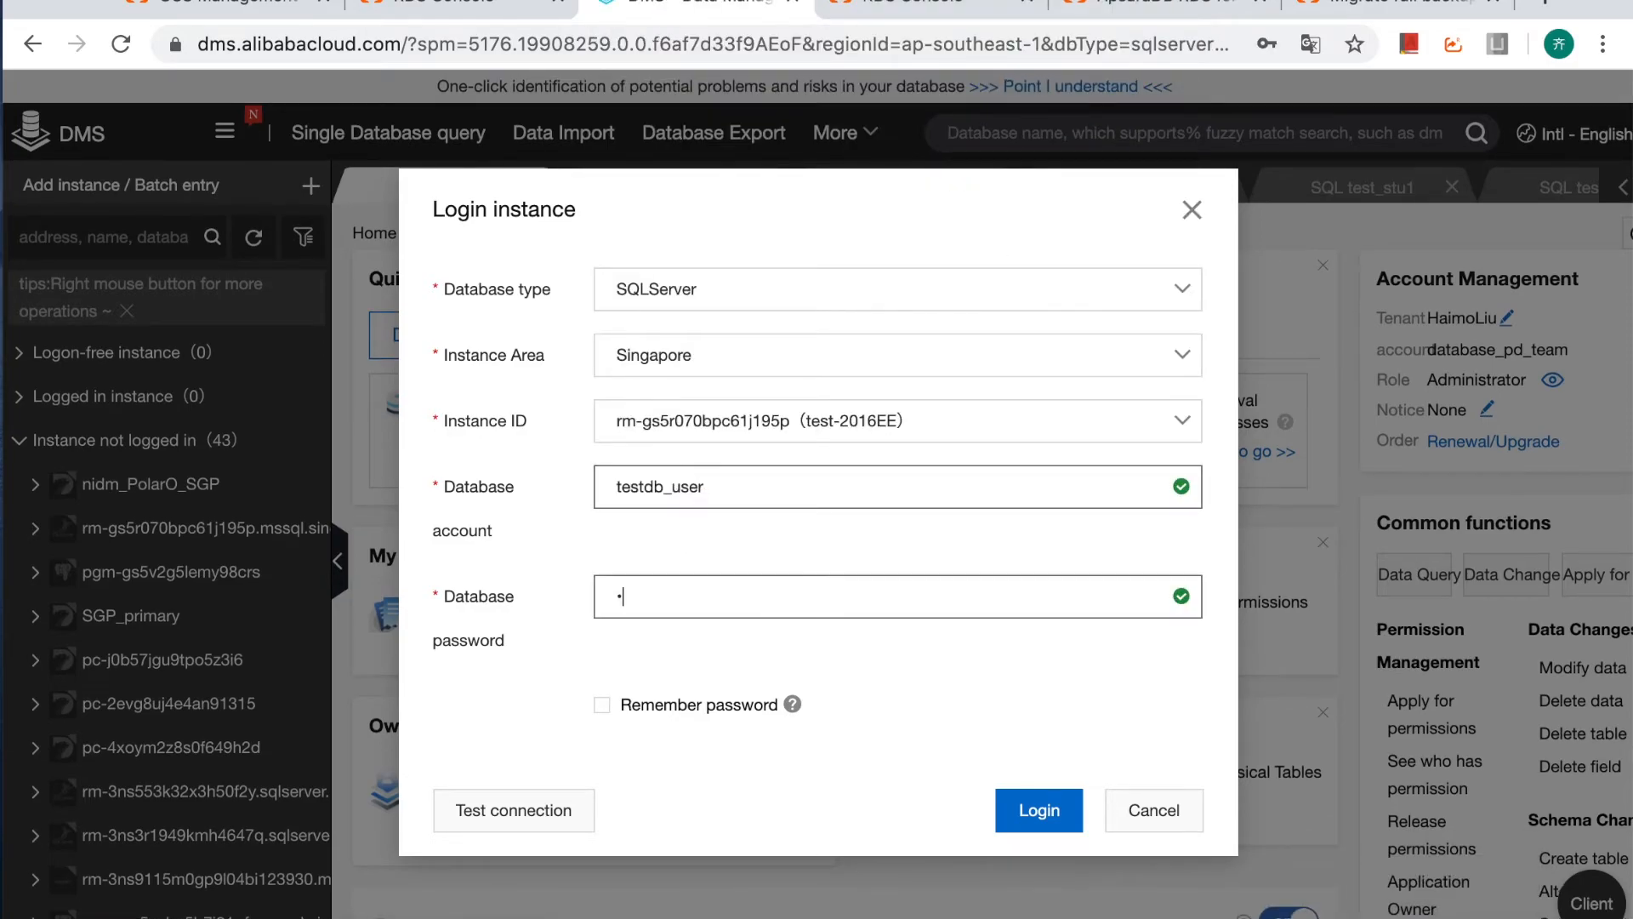
type("••••")
left_click(1057, 809)
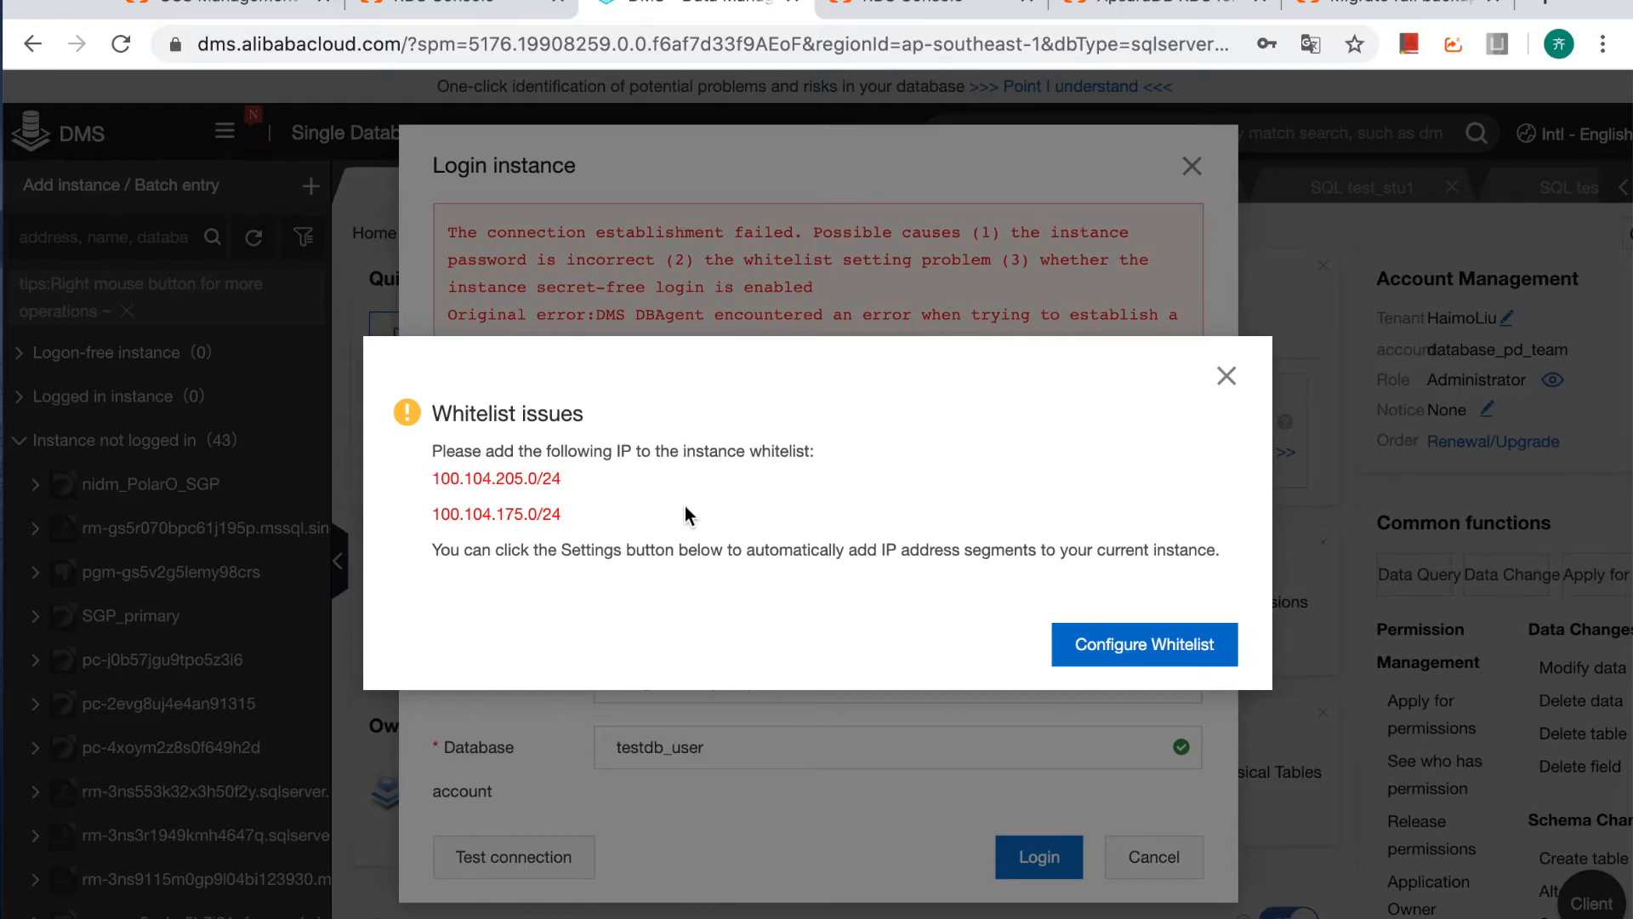
Add 100.104.205.0/24 and 100.104.175.0/24 to the instance whitelist and log in again without saving the password in the browser.
left_click(1162, 653)
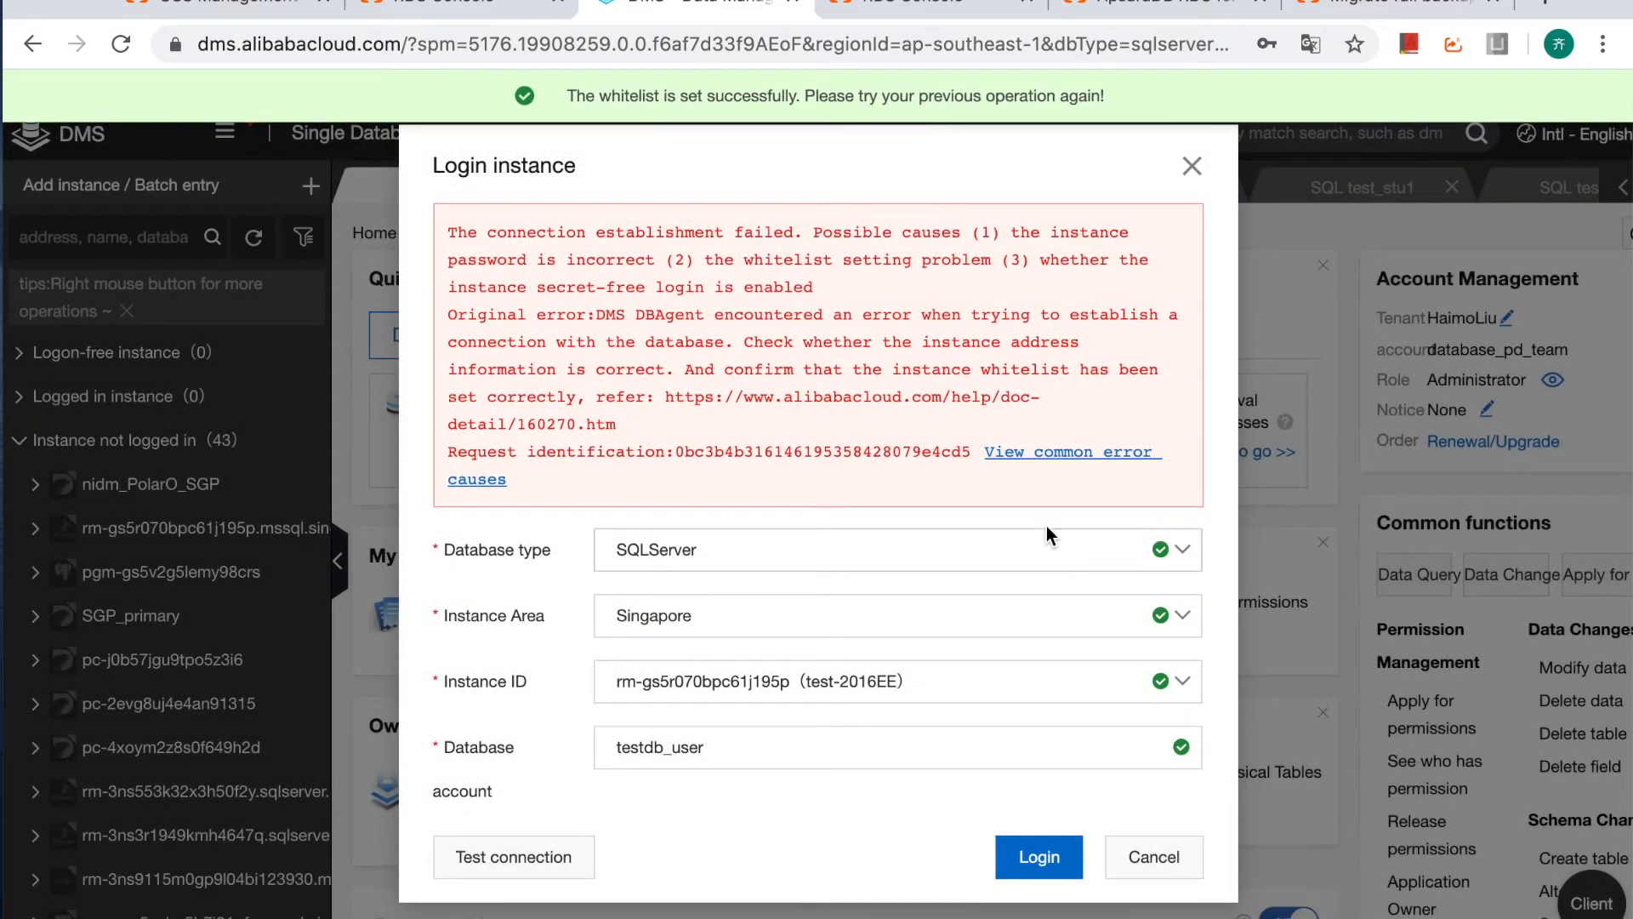
left_click(1050, 864)
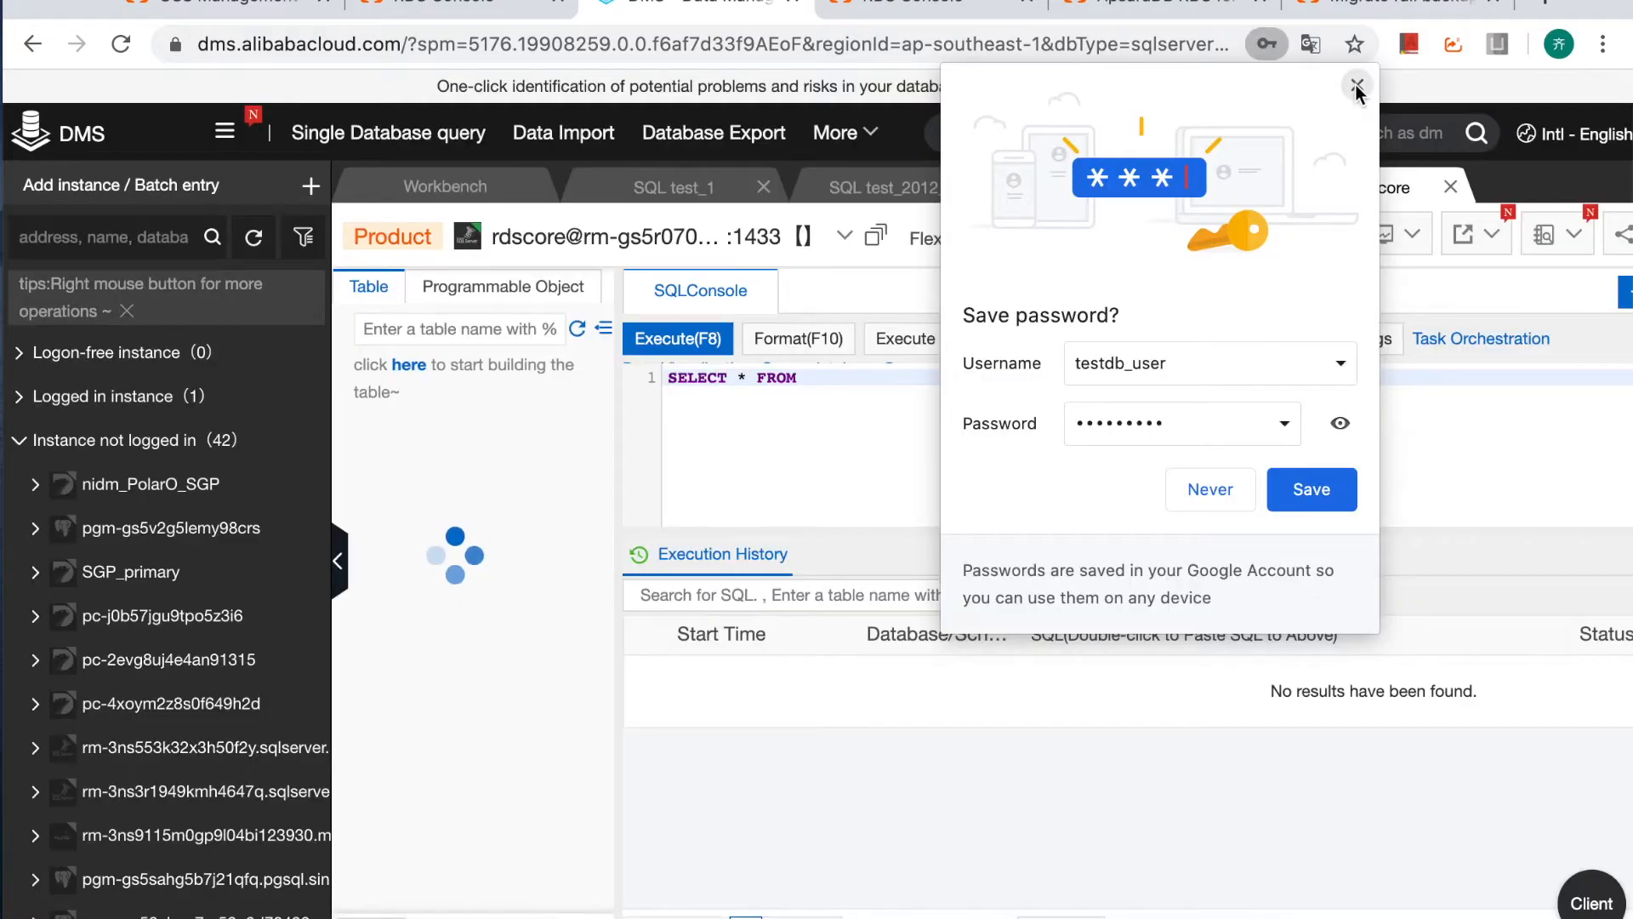
left_click(1355, 79)
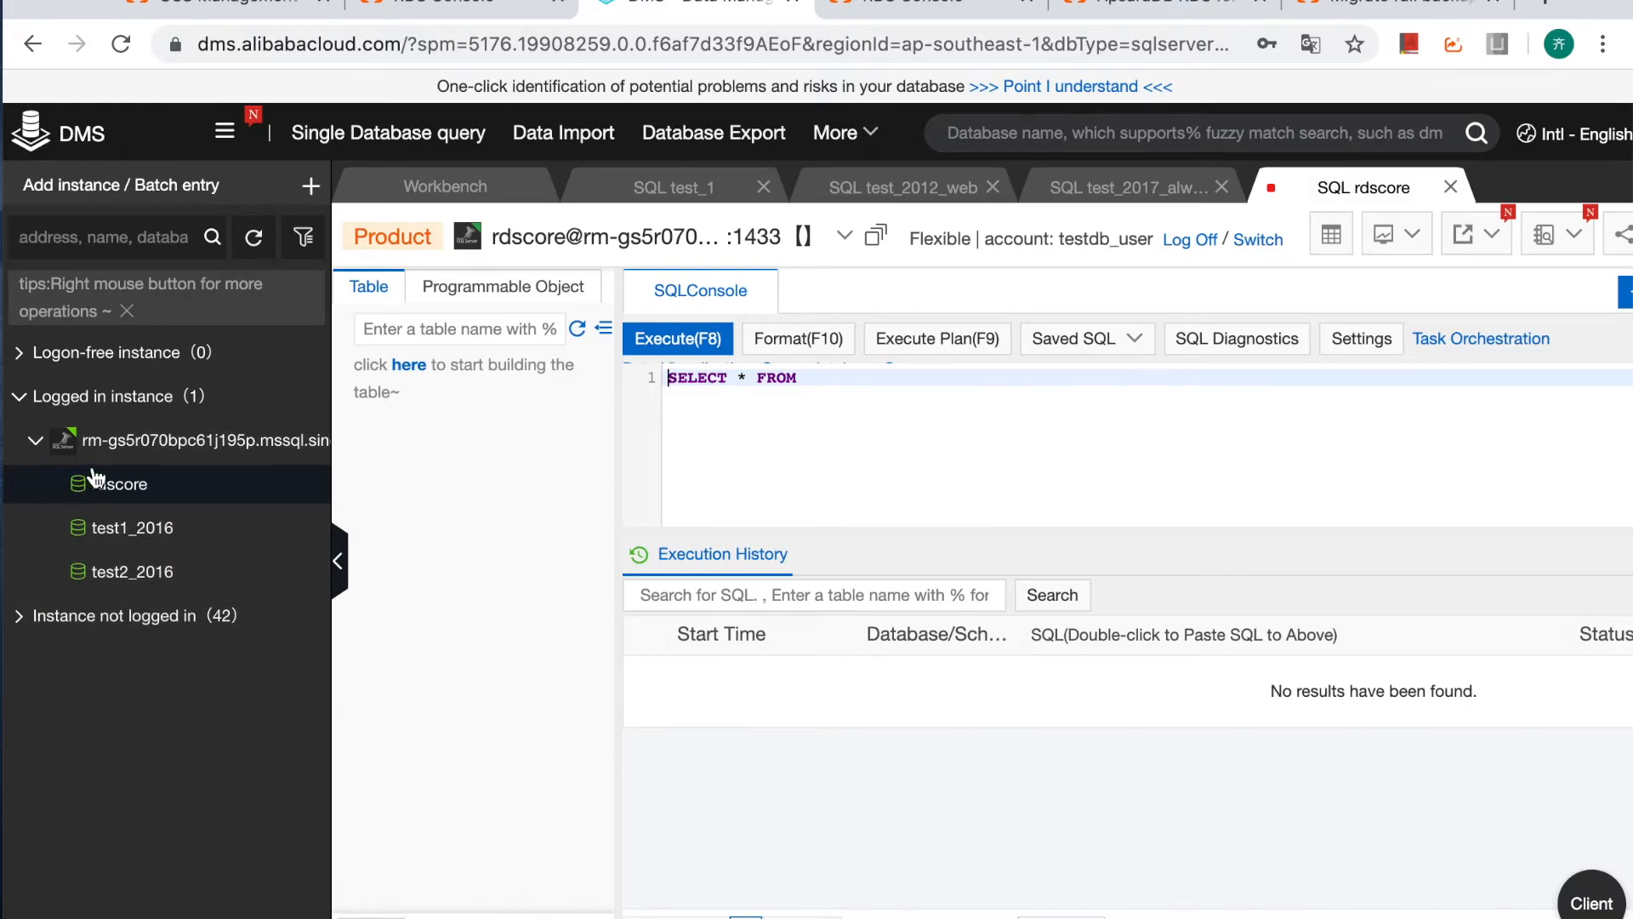
Open a query console for test1_2016 and inspect the columns of its stu table.
right_click(143, 539)
left_click(187, 560)
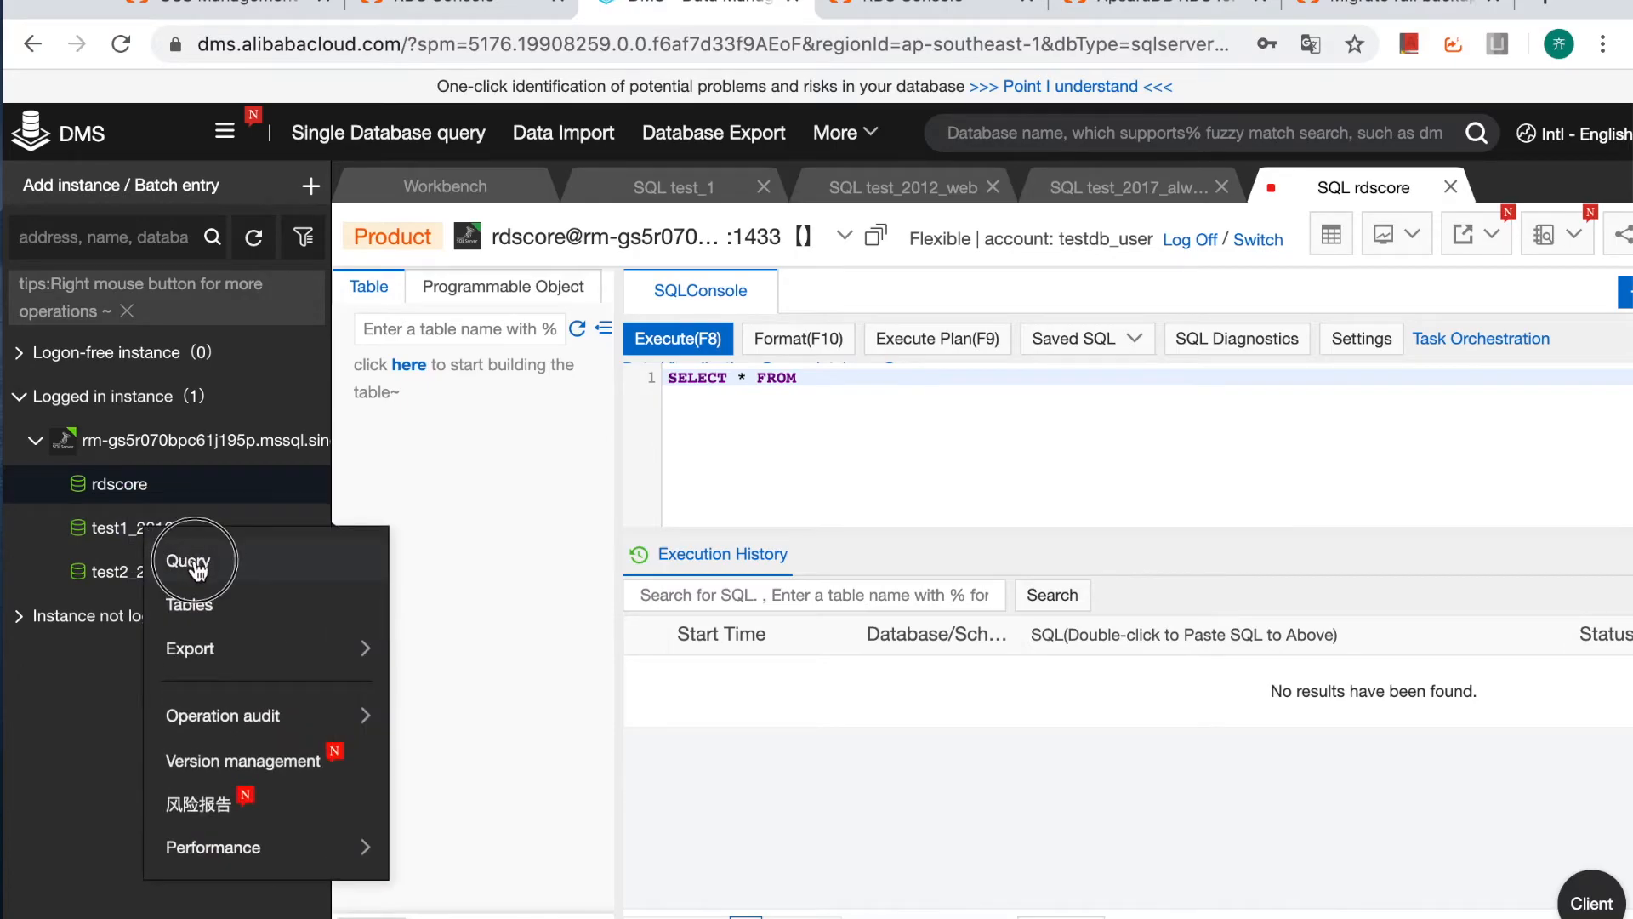
left_click(361, 396)
left_click(469, 437)
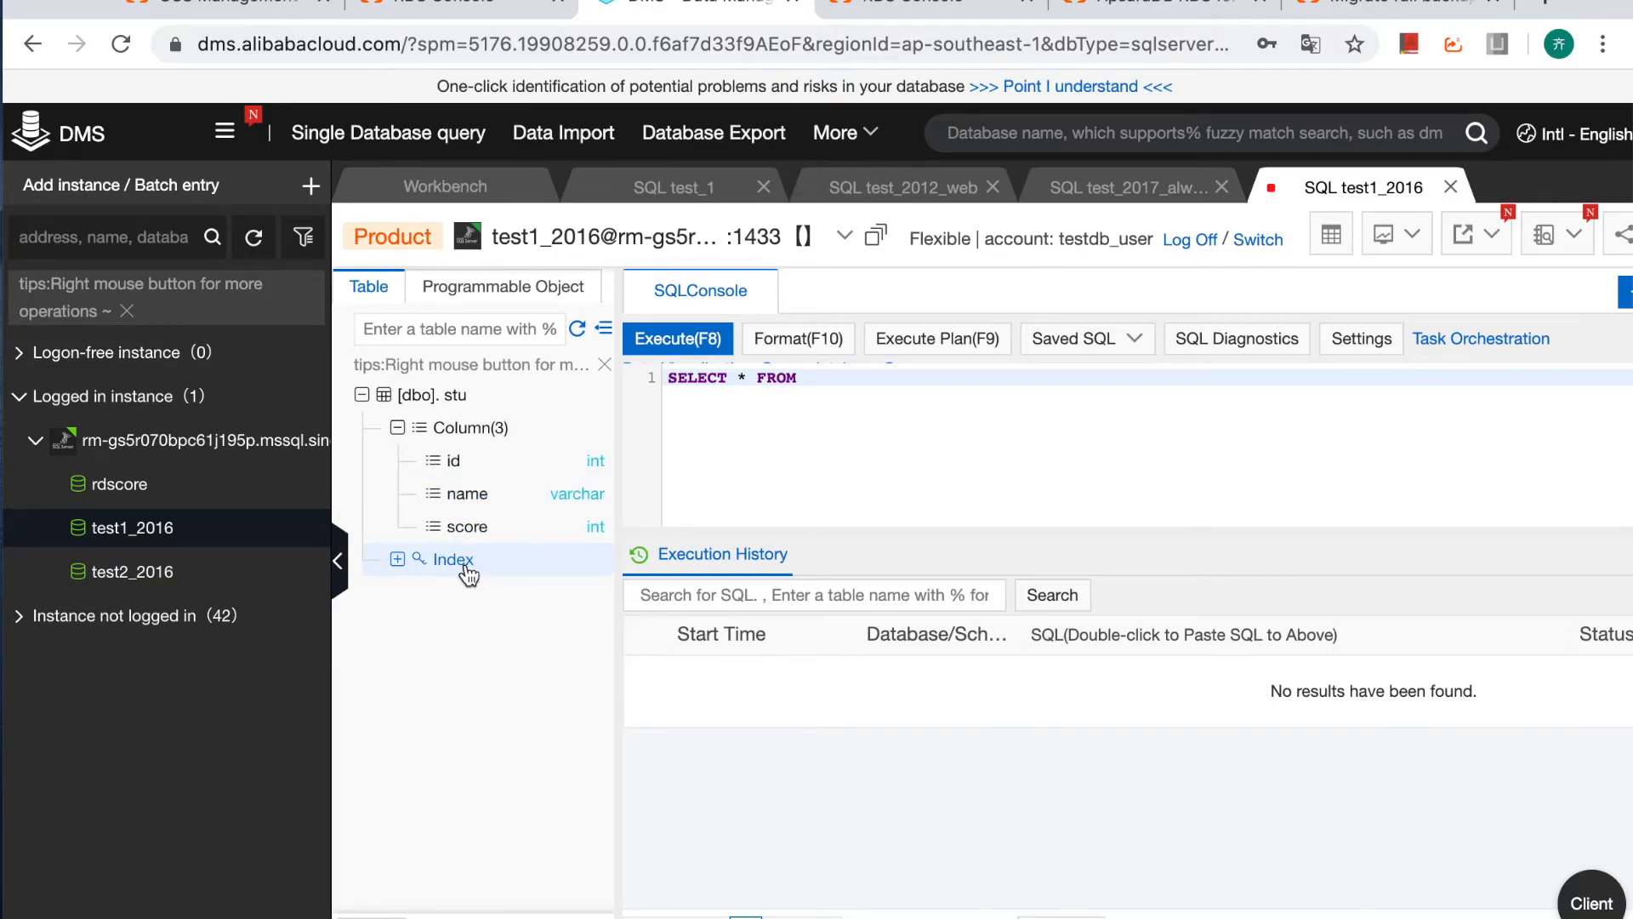
Open a query console for test2_2016 and inspect the columns of its stu2 table.
left_click(83, 573)
right_click(89, 572)
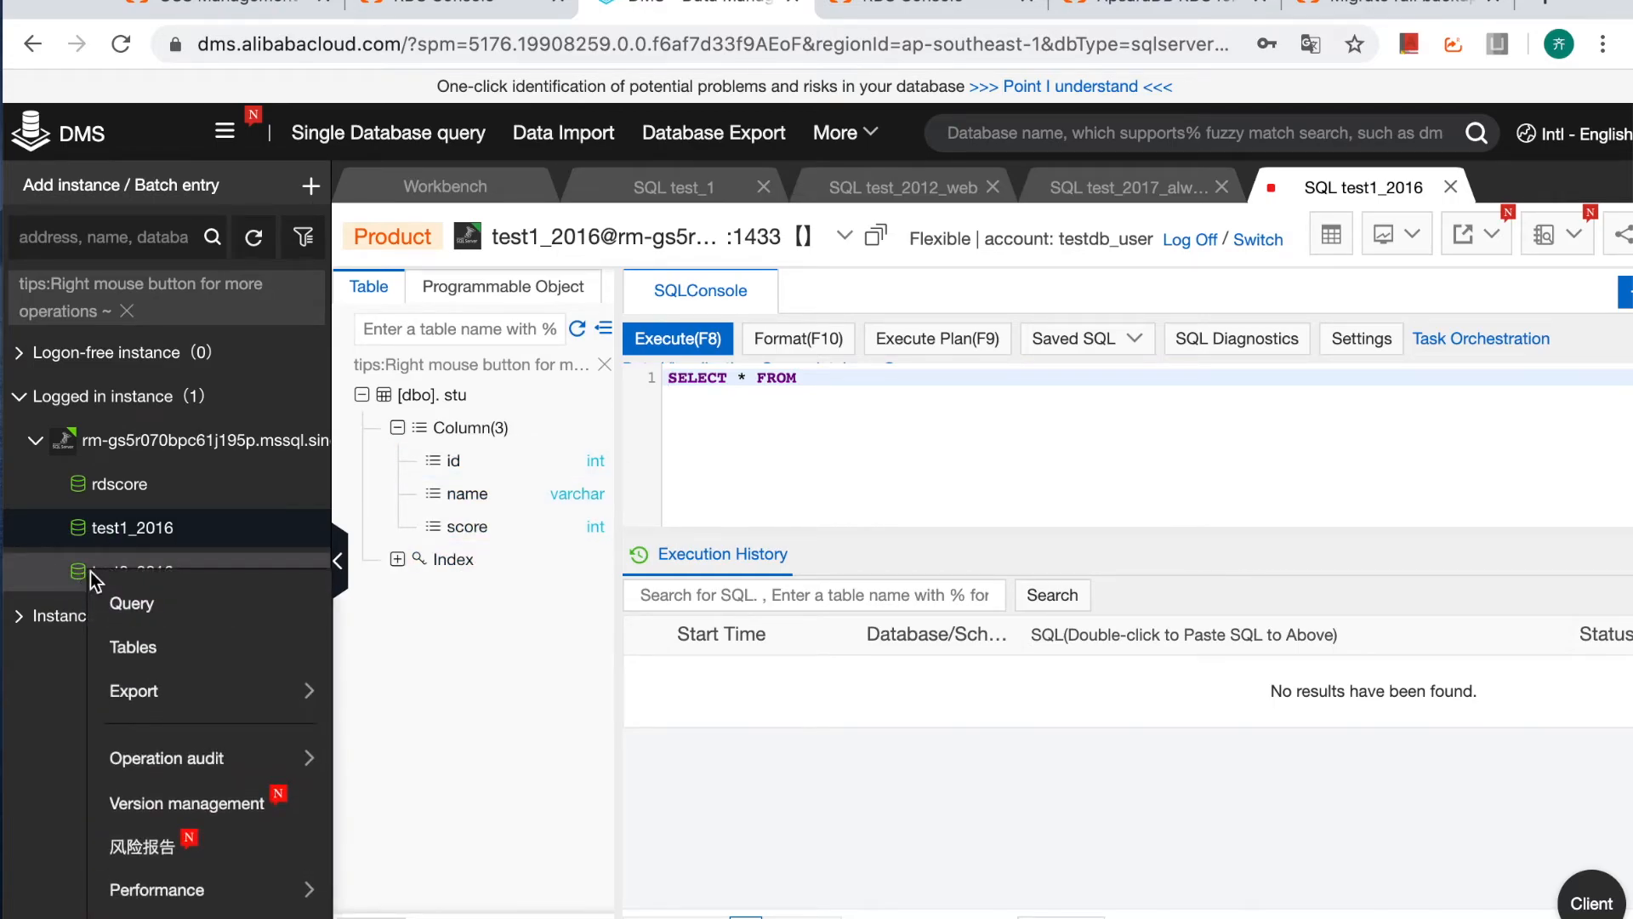
left_click(128, 601)
left_click(363, 395)
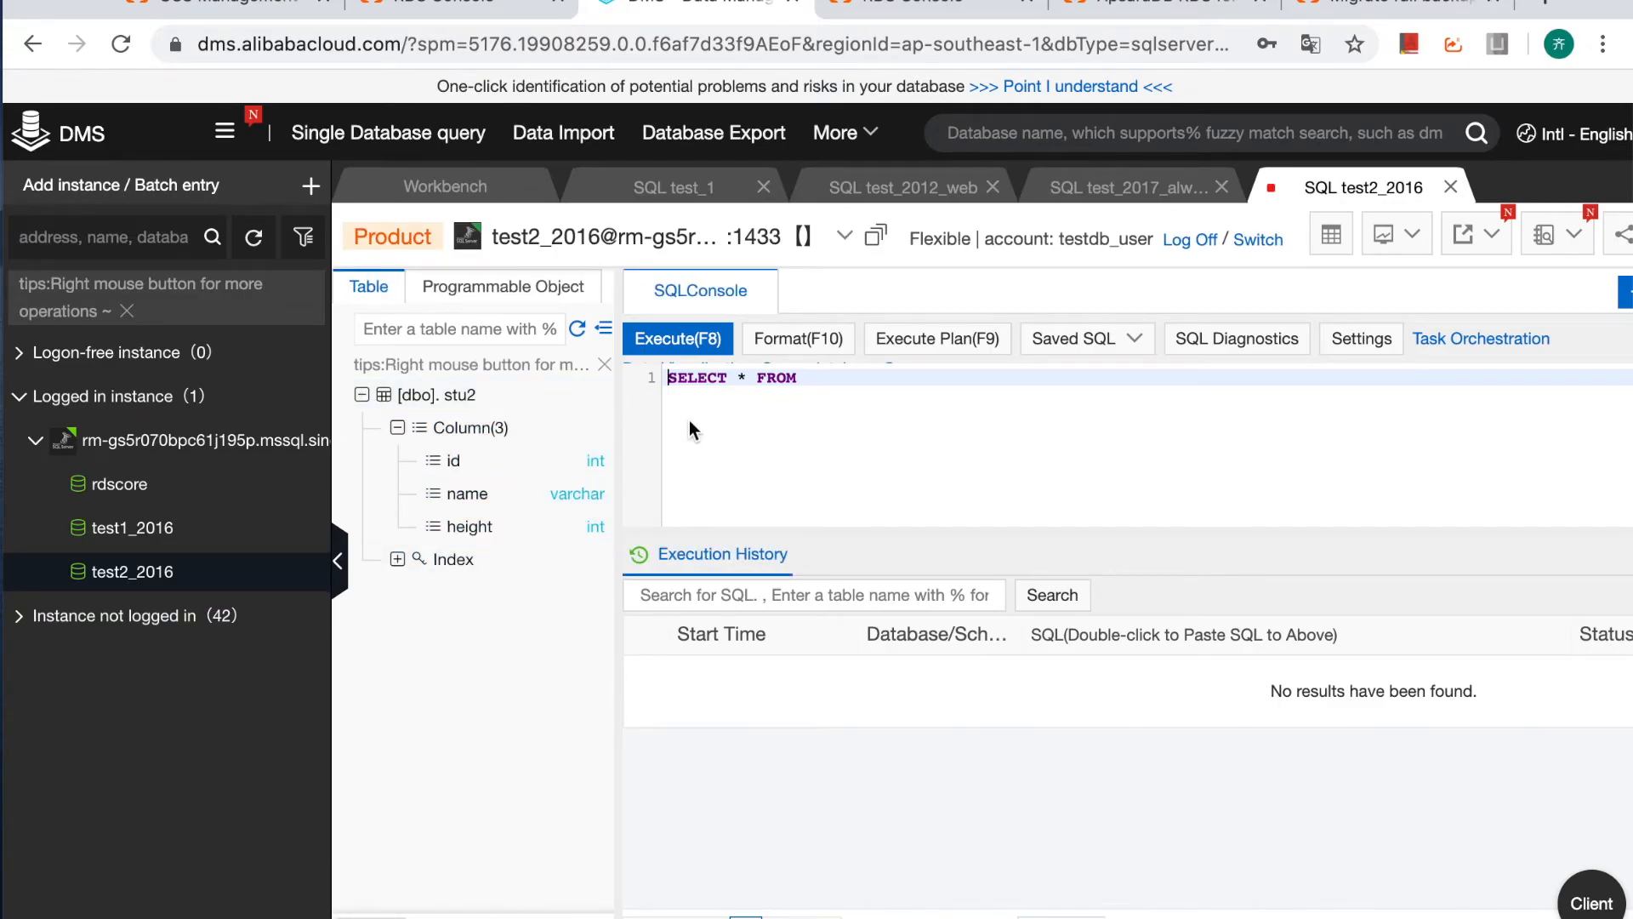
Run SELECT * FROM stu2; and select count(*) from stu2; in the test2_2016 query console.
left_click(888, 385)
type("stu")
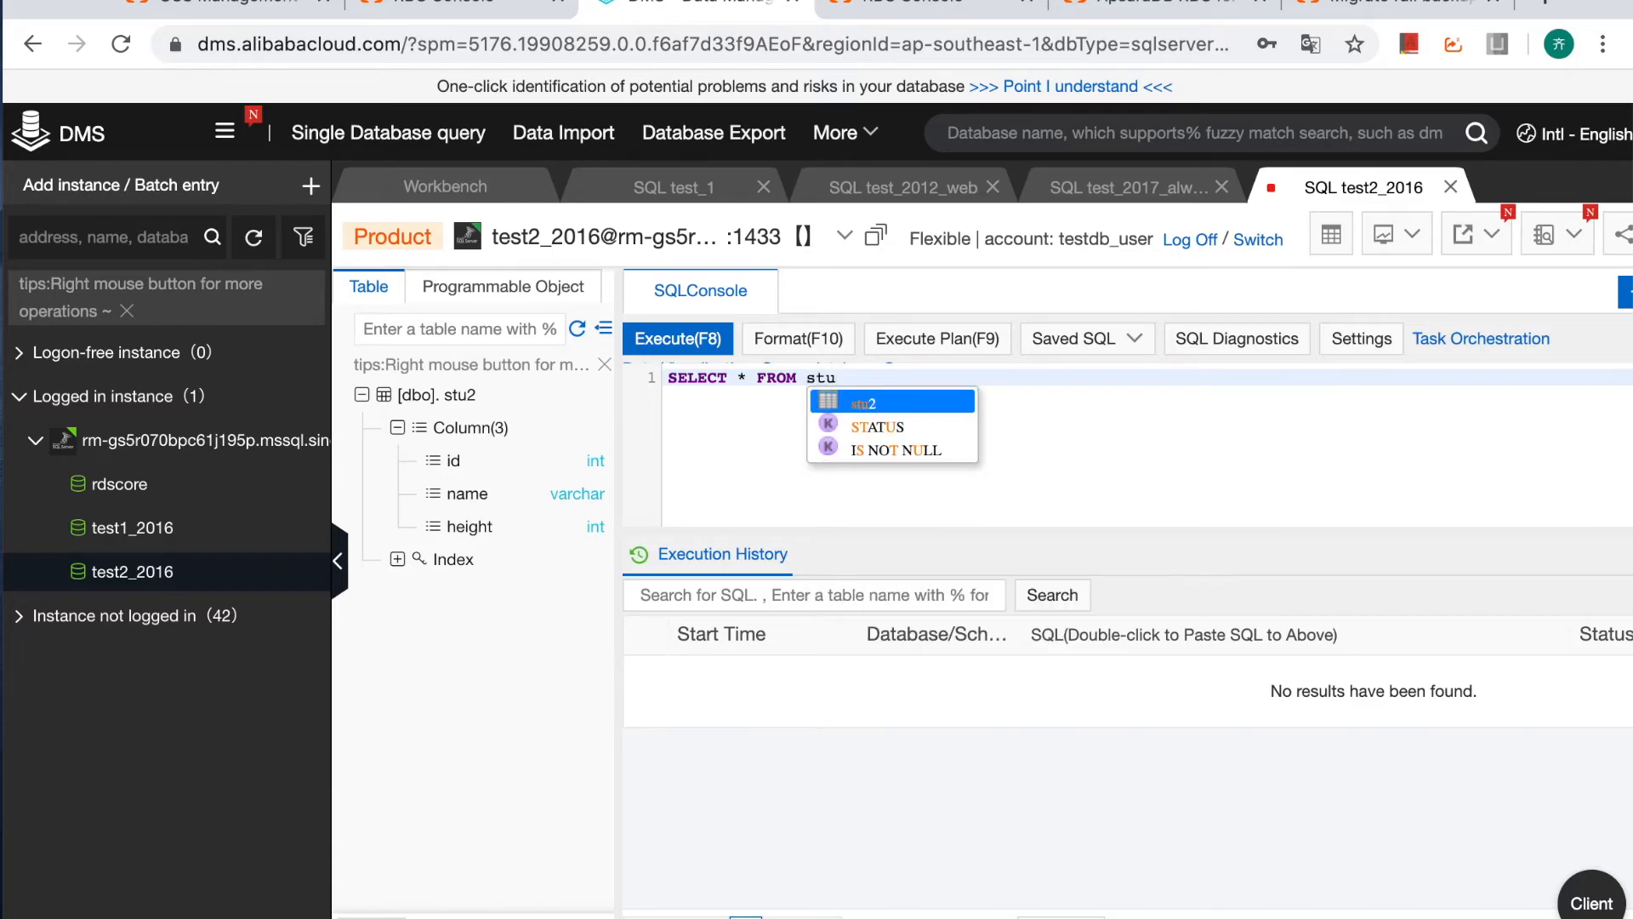
type("2;")
left_click_drag(978, 379, 663, 383)
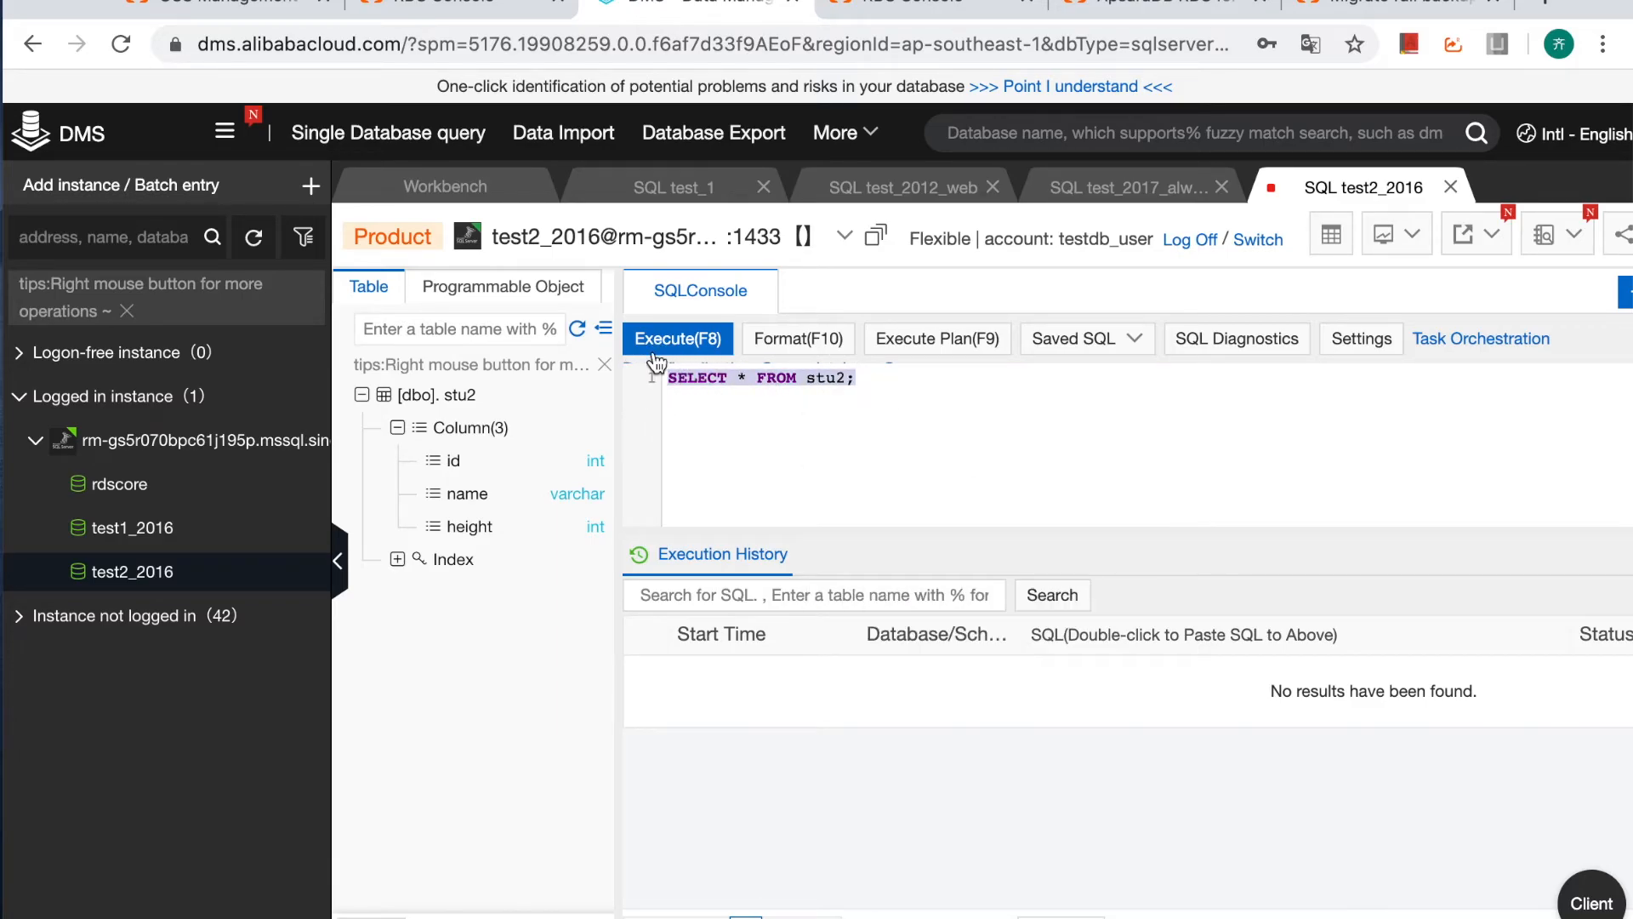
left_click(655, 336)
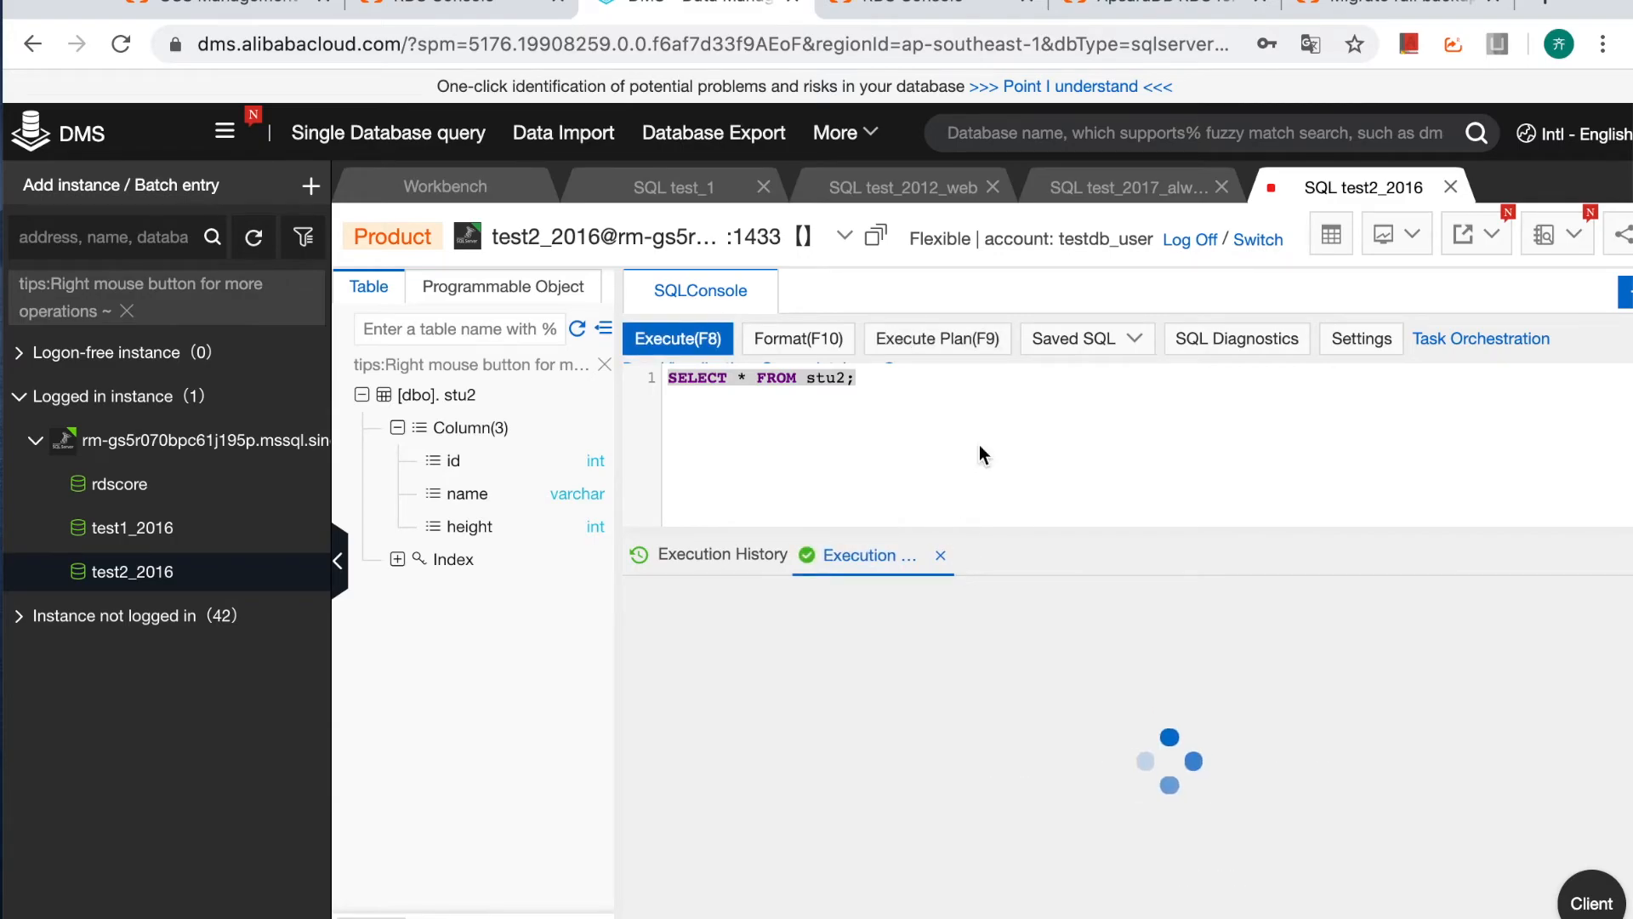
left_click_drag(926, 410, 624, 417)
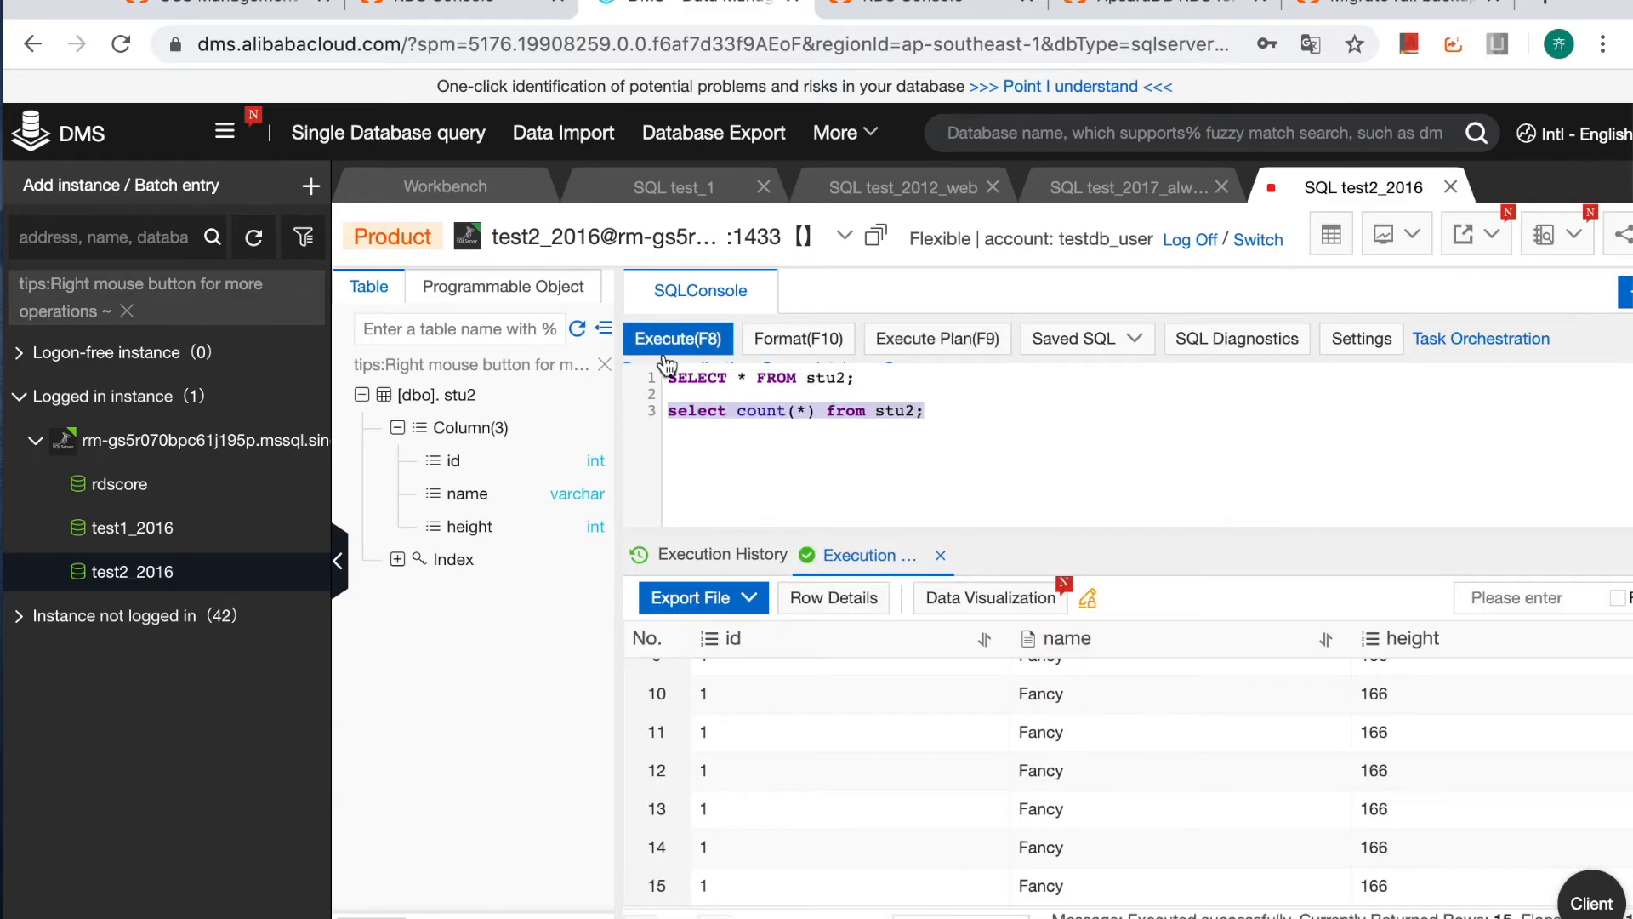
left_click(662, 339)
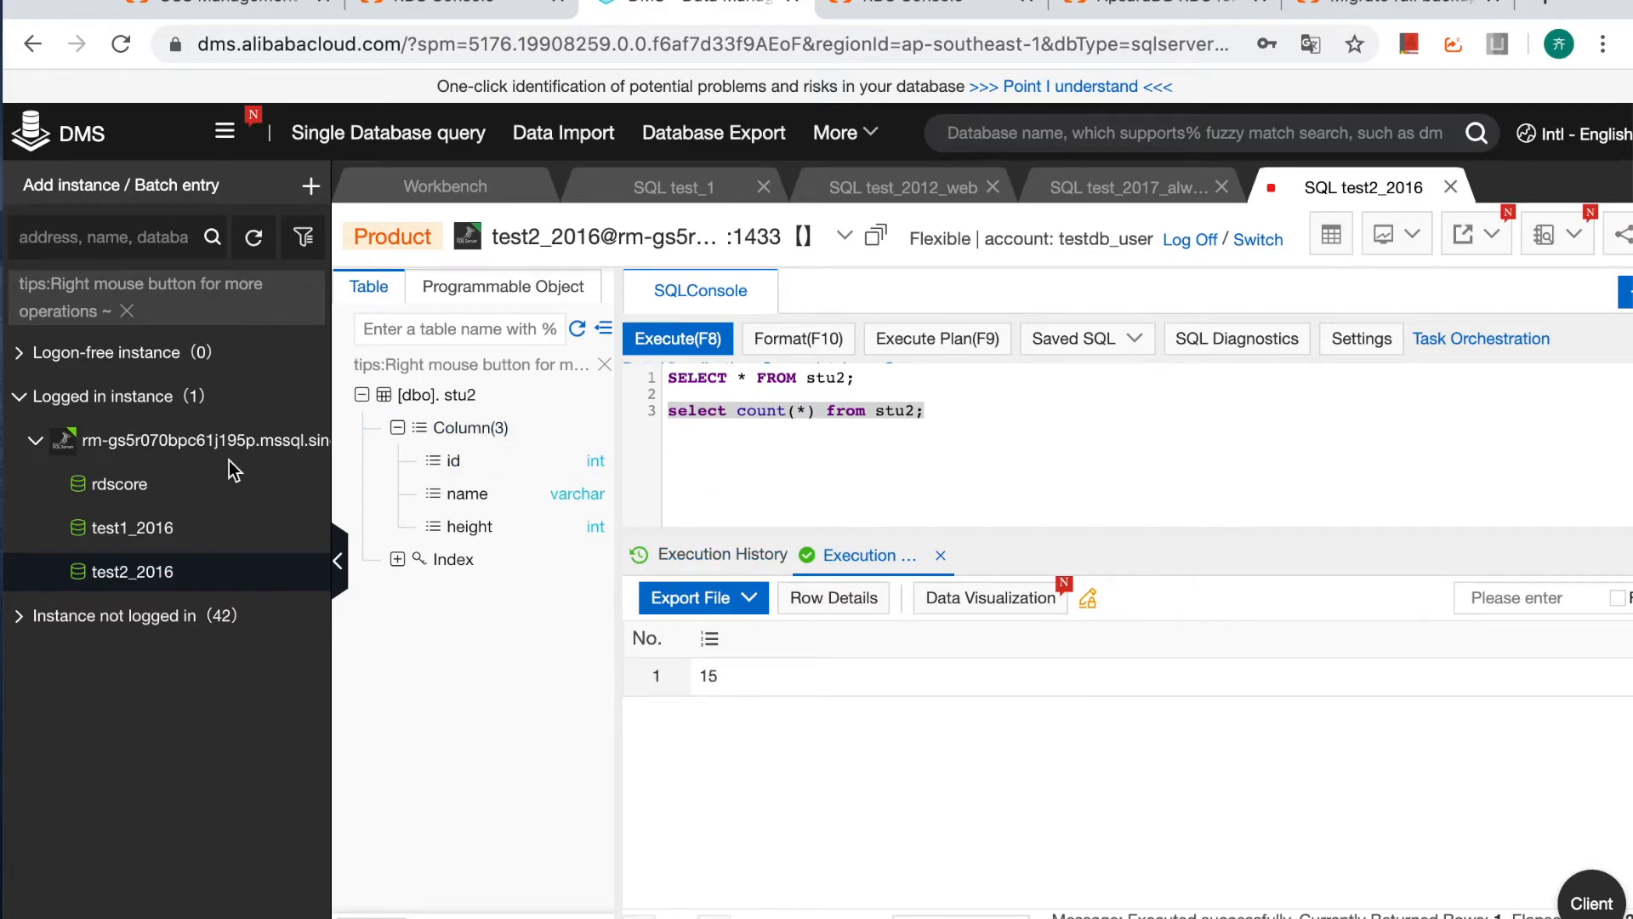
Open a query console for test1_2016 and run SELECT * FROM stu;.
right_click(167, 529)
left_click(196, 562)
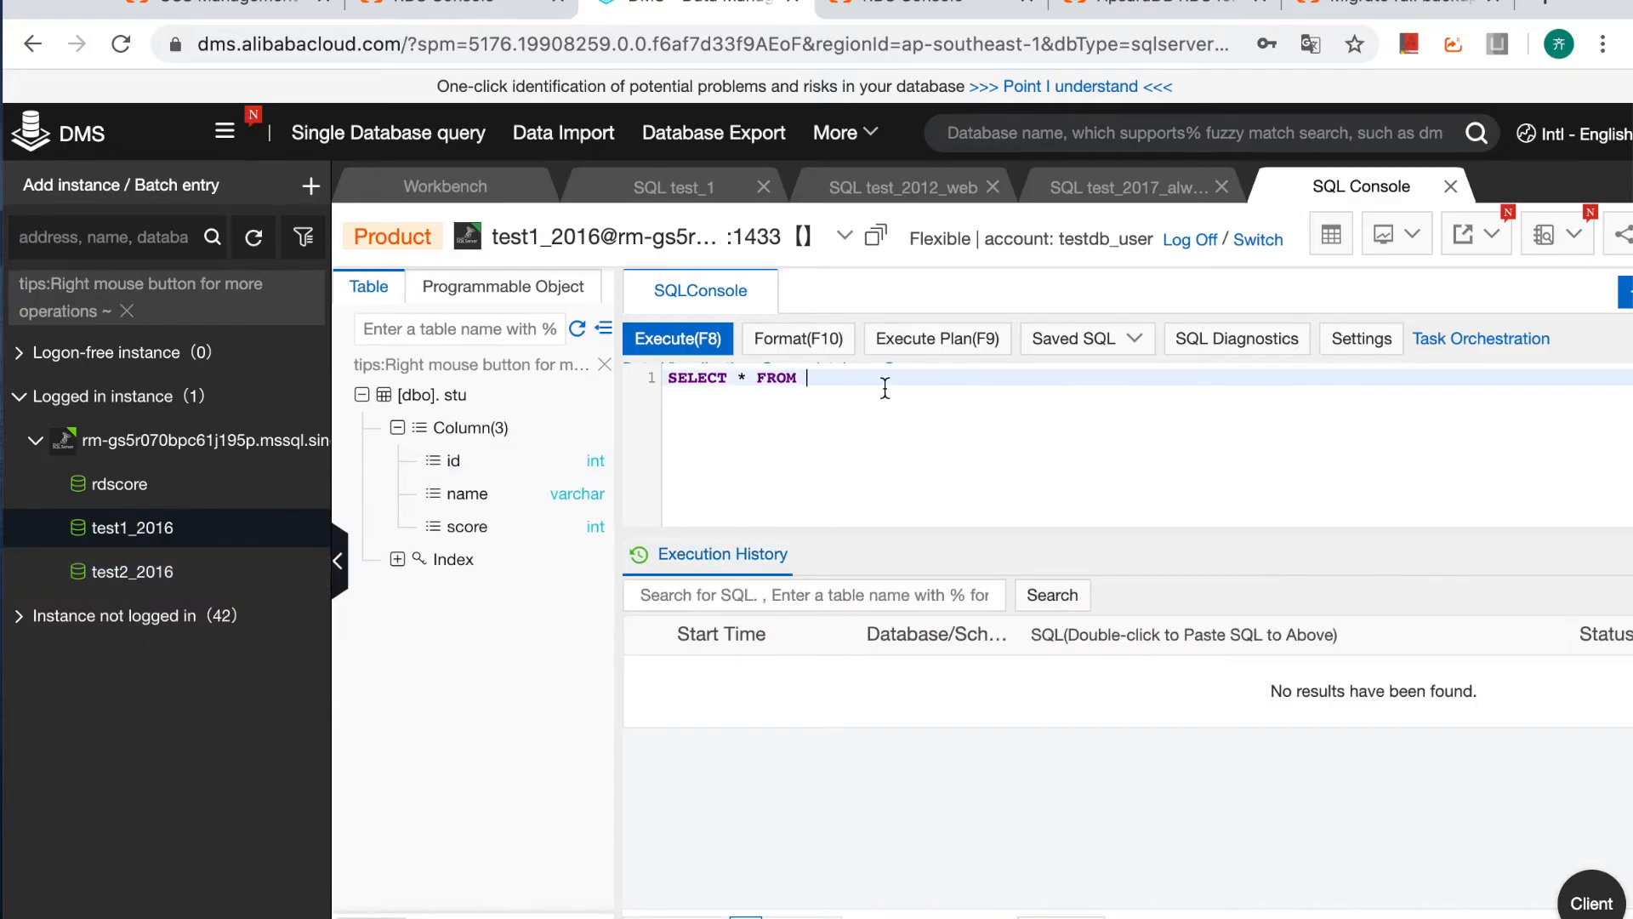
type("st")
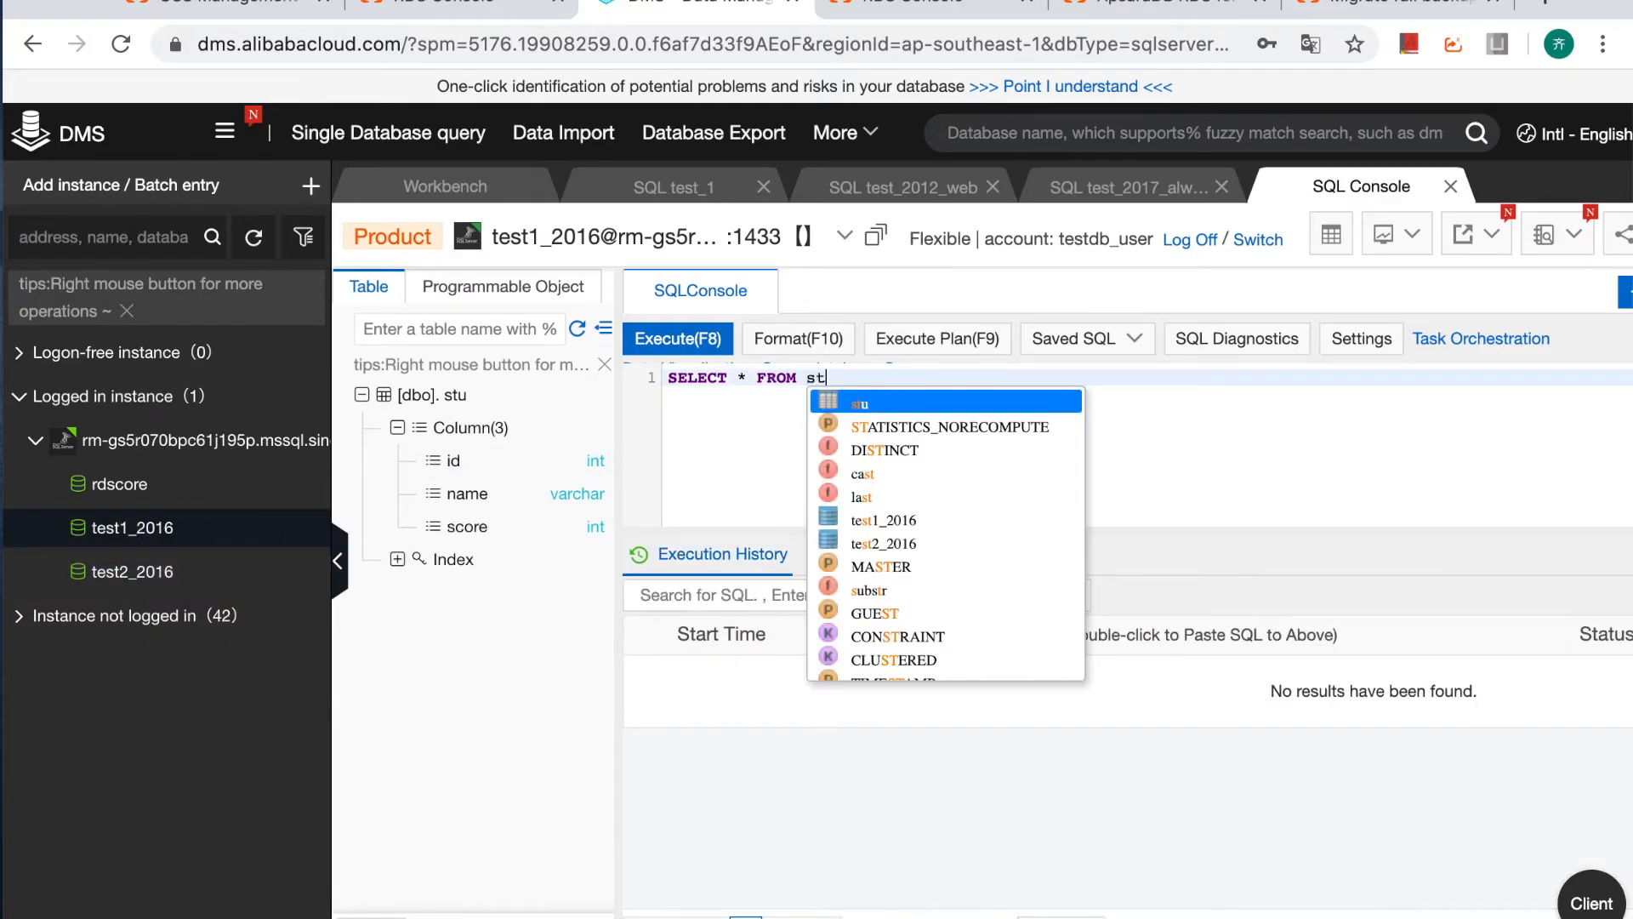
type("u;")
left_click(651, 376)
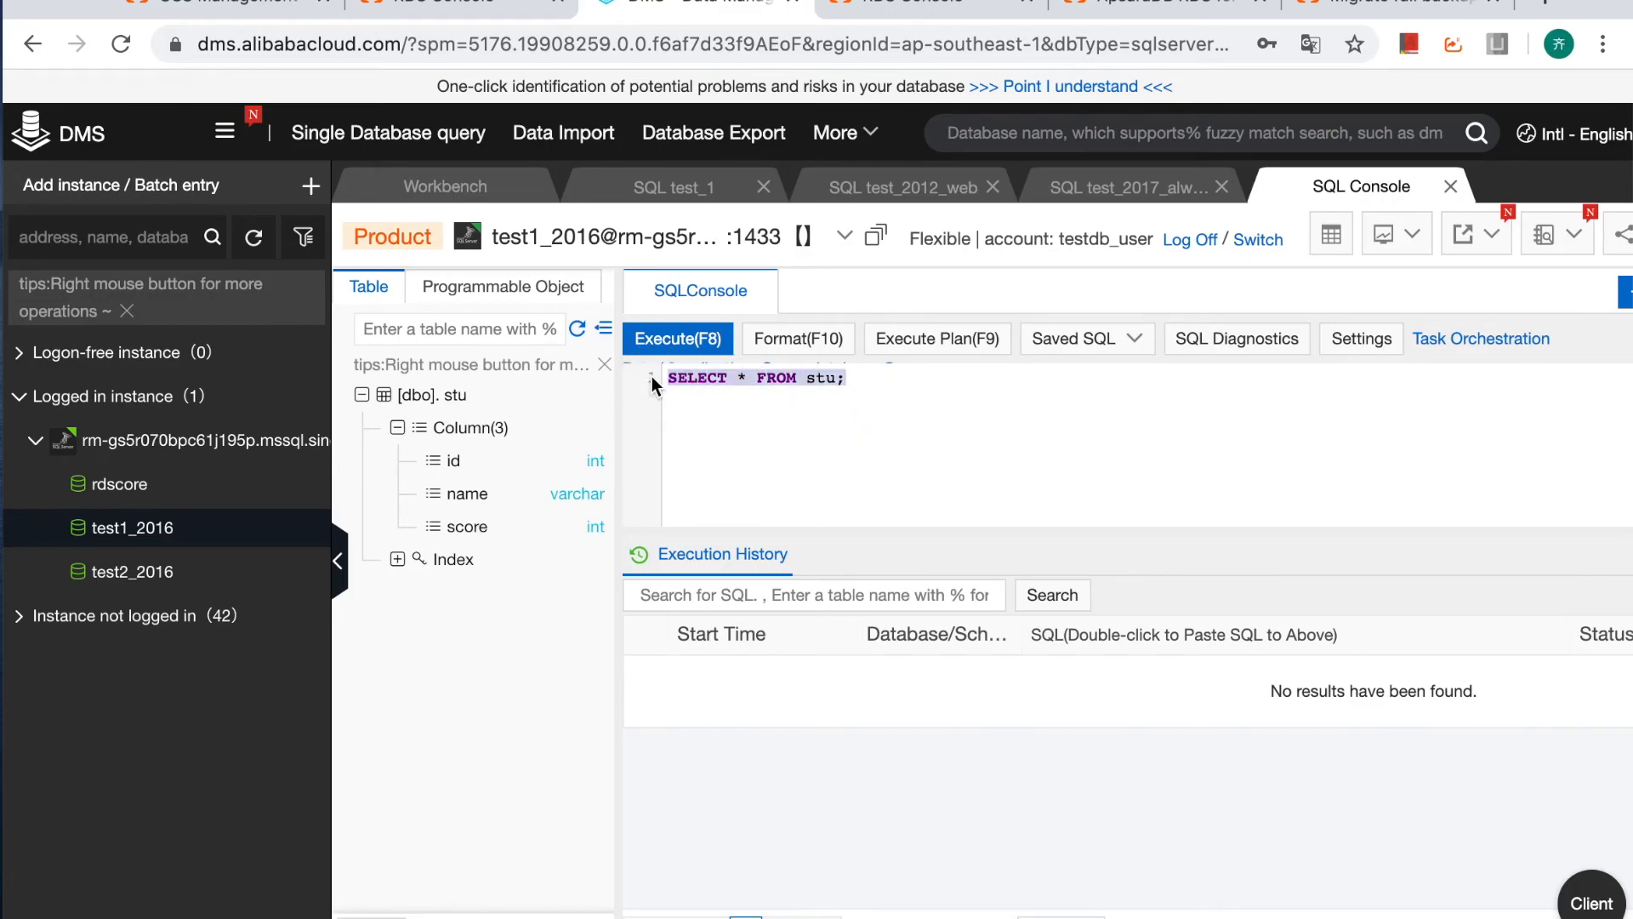
left_click(681, 338)
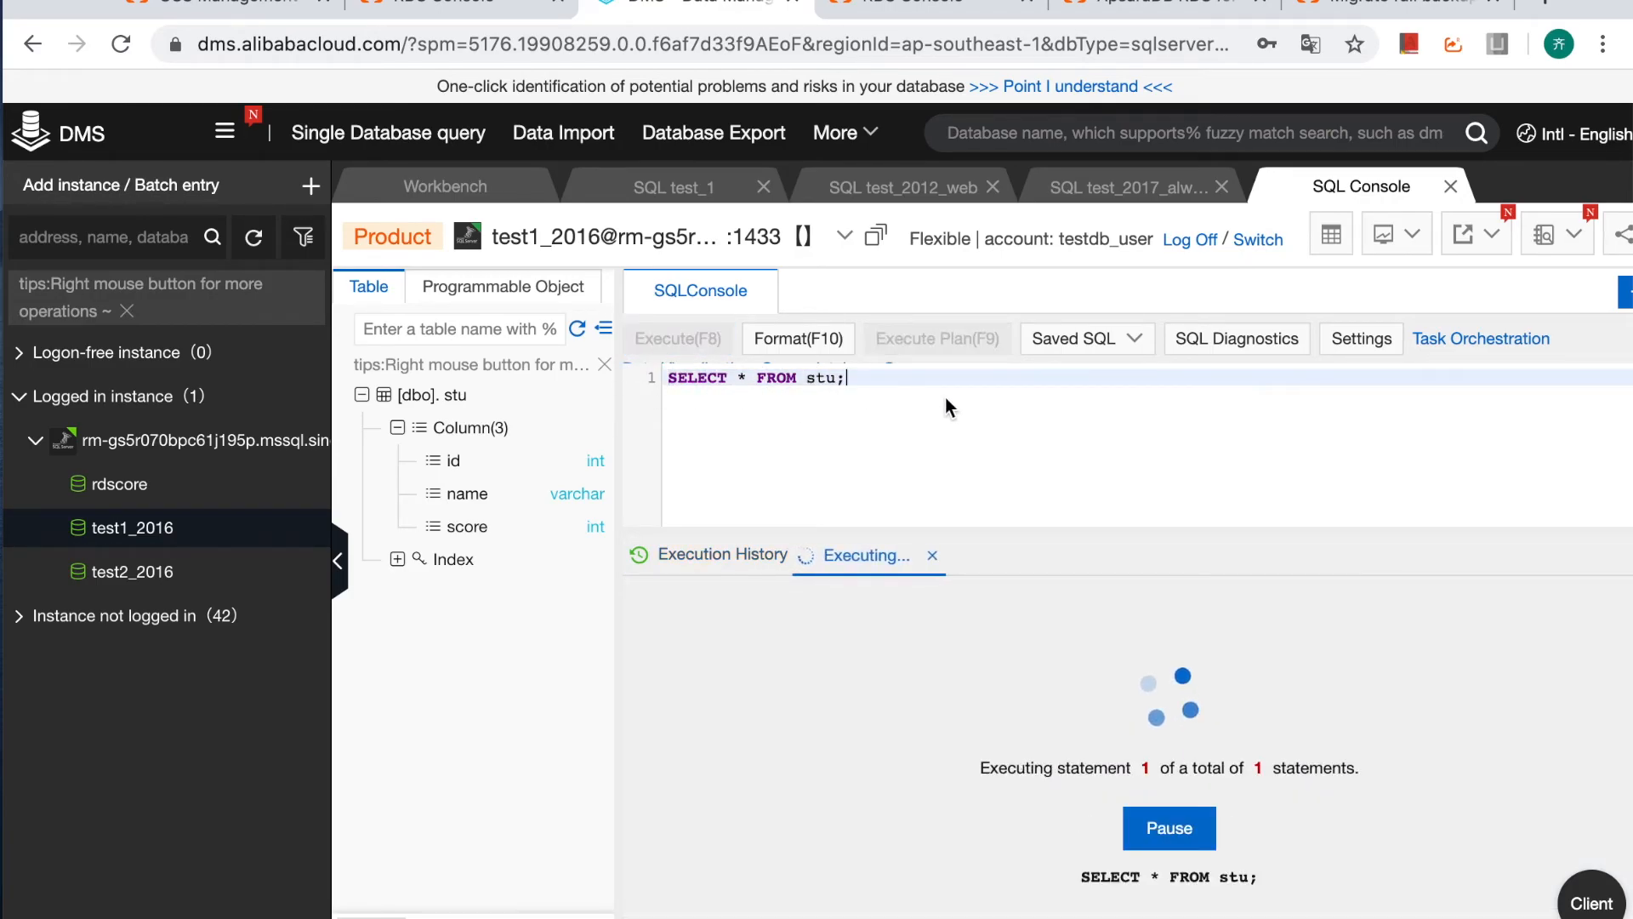
Add the query select count(*) from stu; below the first statement for test1_2016 and execute it.
key("Return")
key("Return")
type("select")
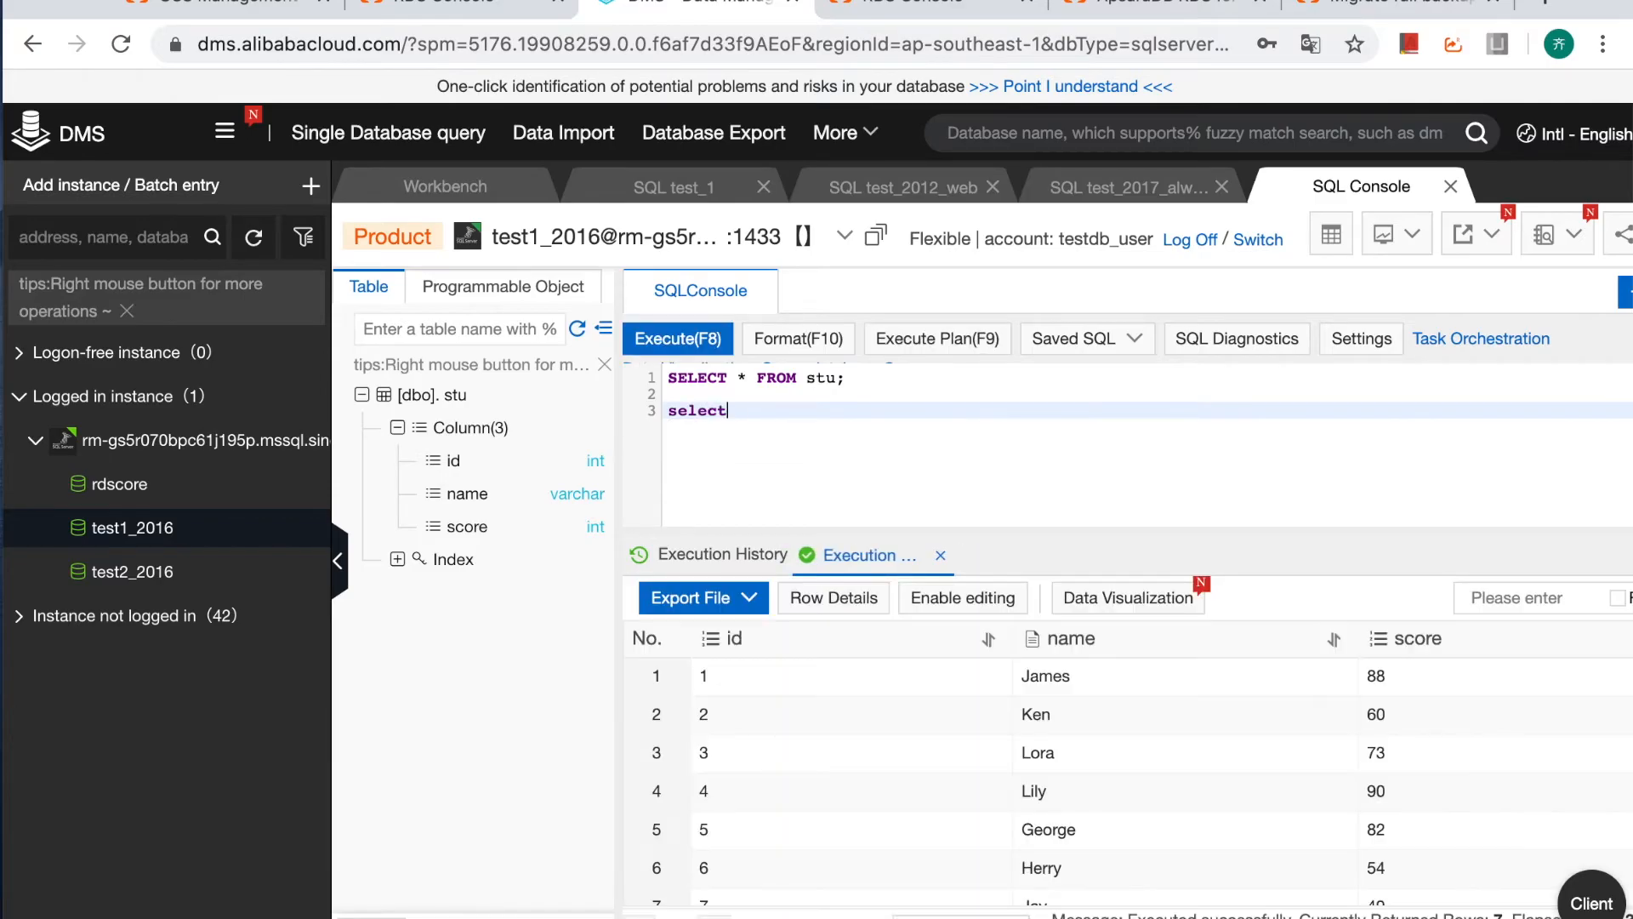
type(" count(*) from stu;")
left_click(671, 340)
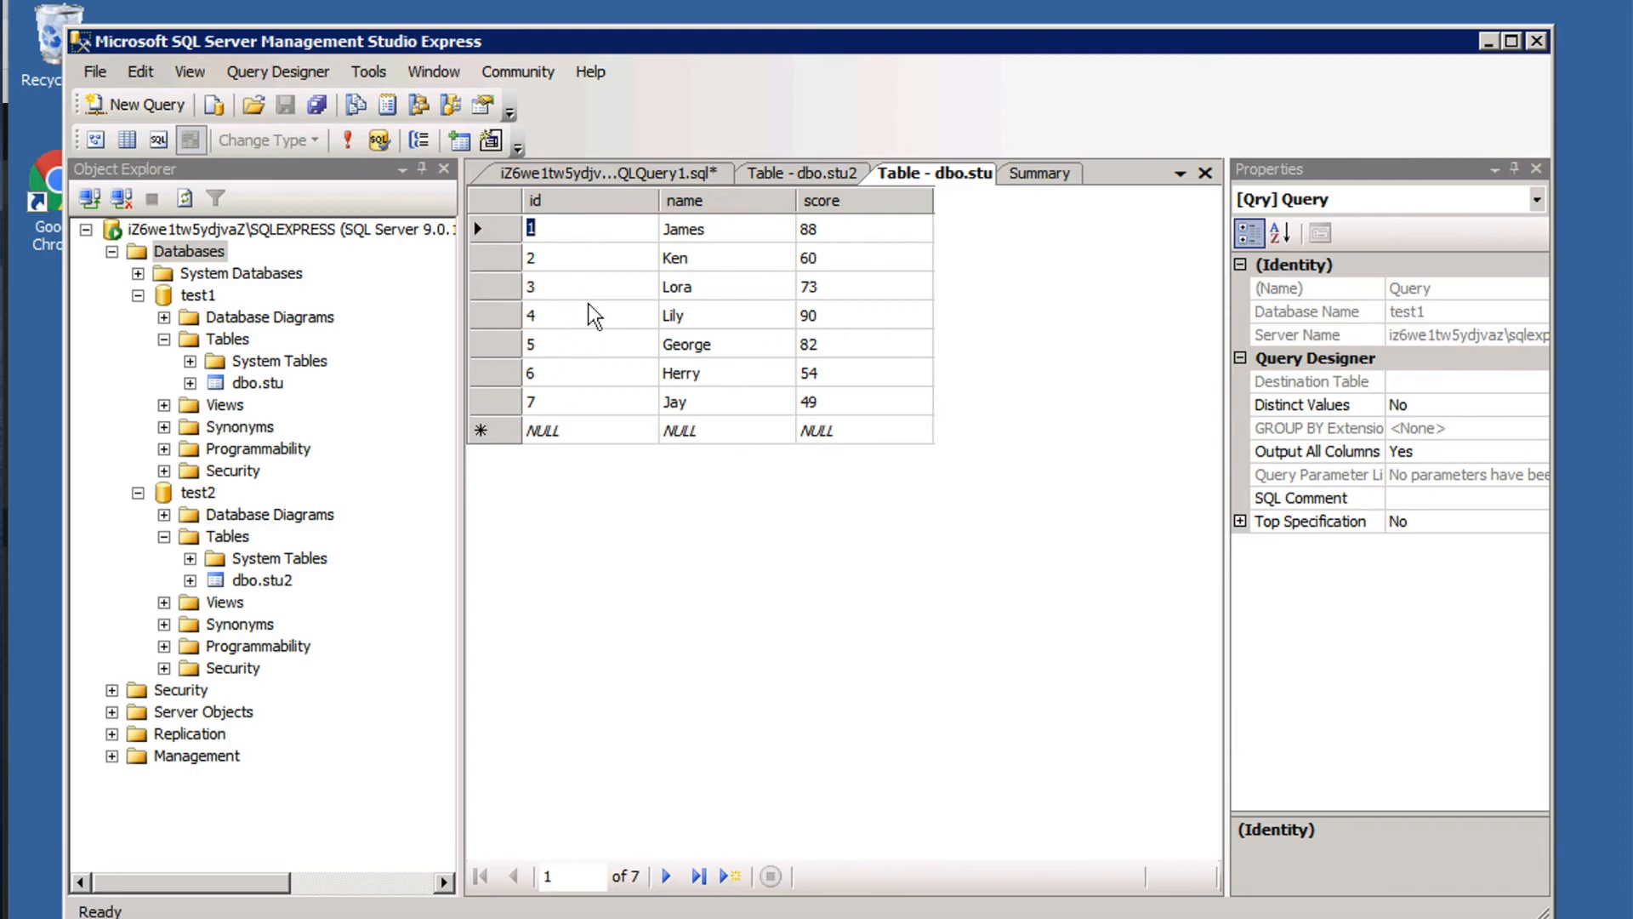
In SQL Server Management Studio, view the source stu2 table and run select count(*) from stu2; on test2.
left_click(798, 173)
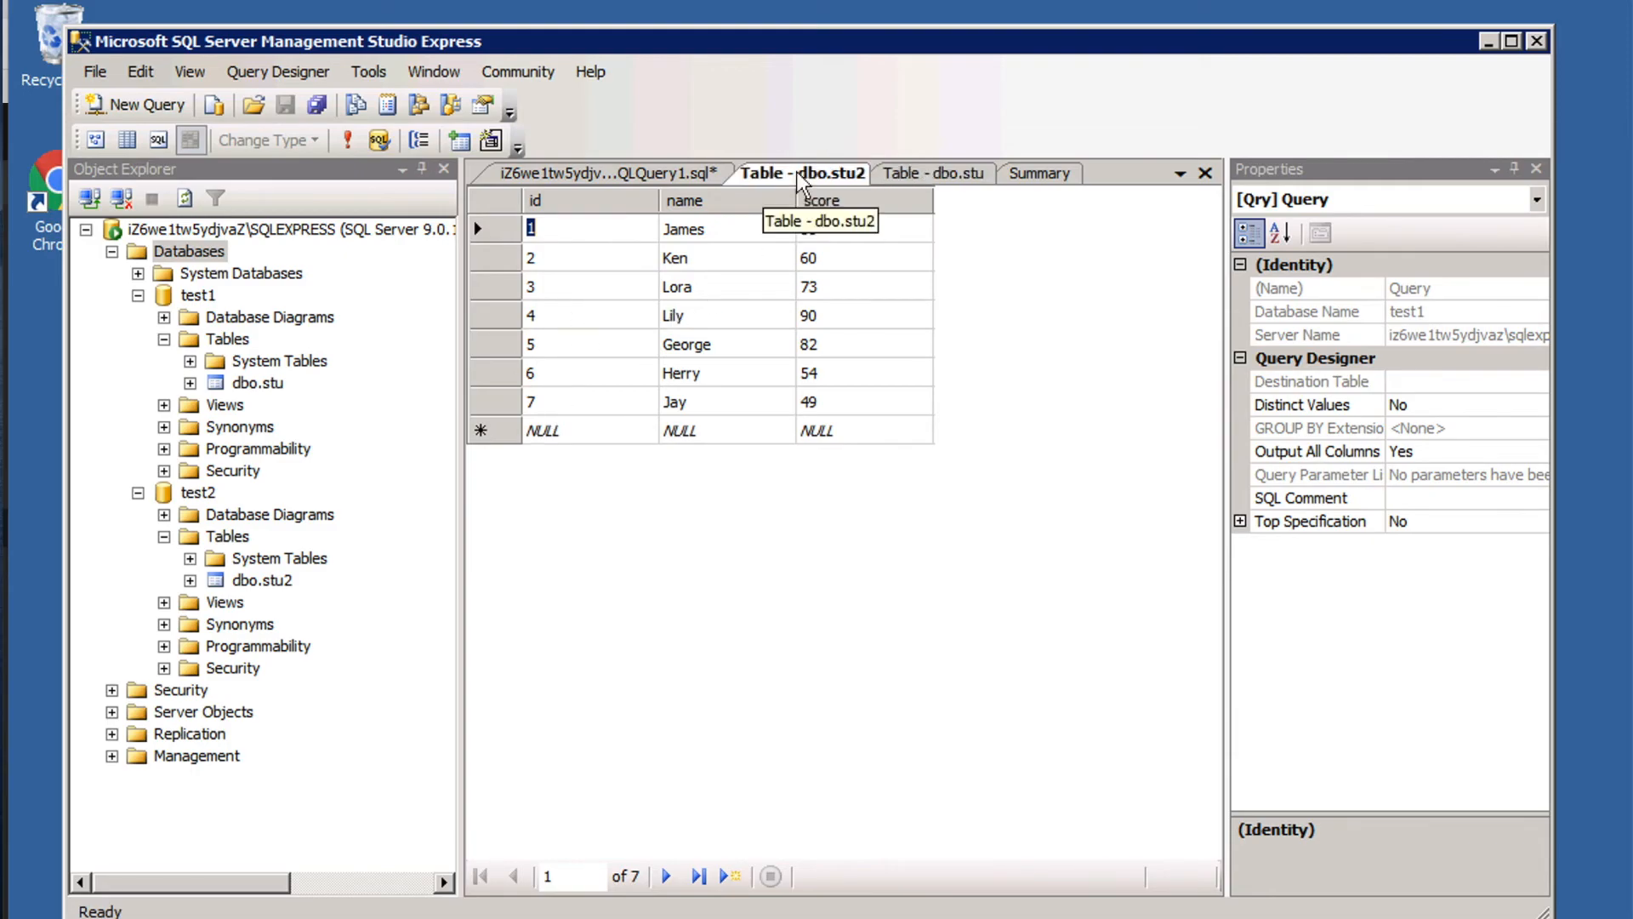
left_click_drag(795, 243, 511, 243)
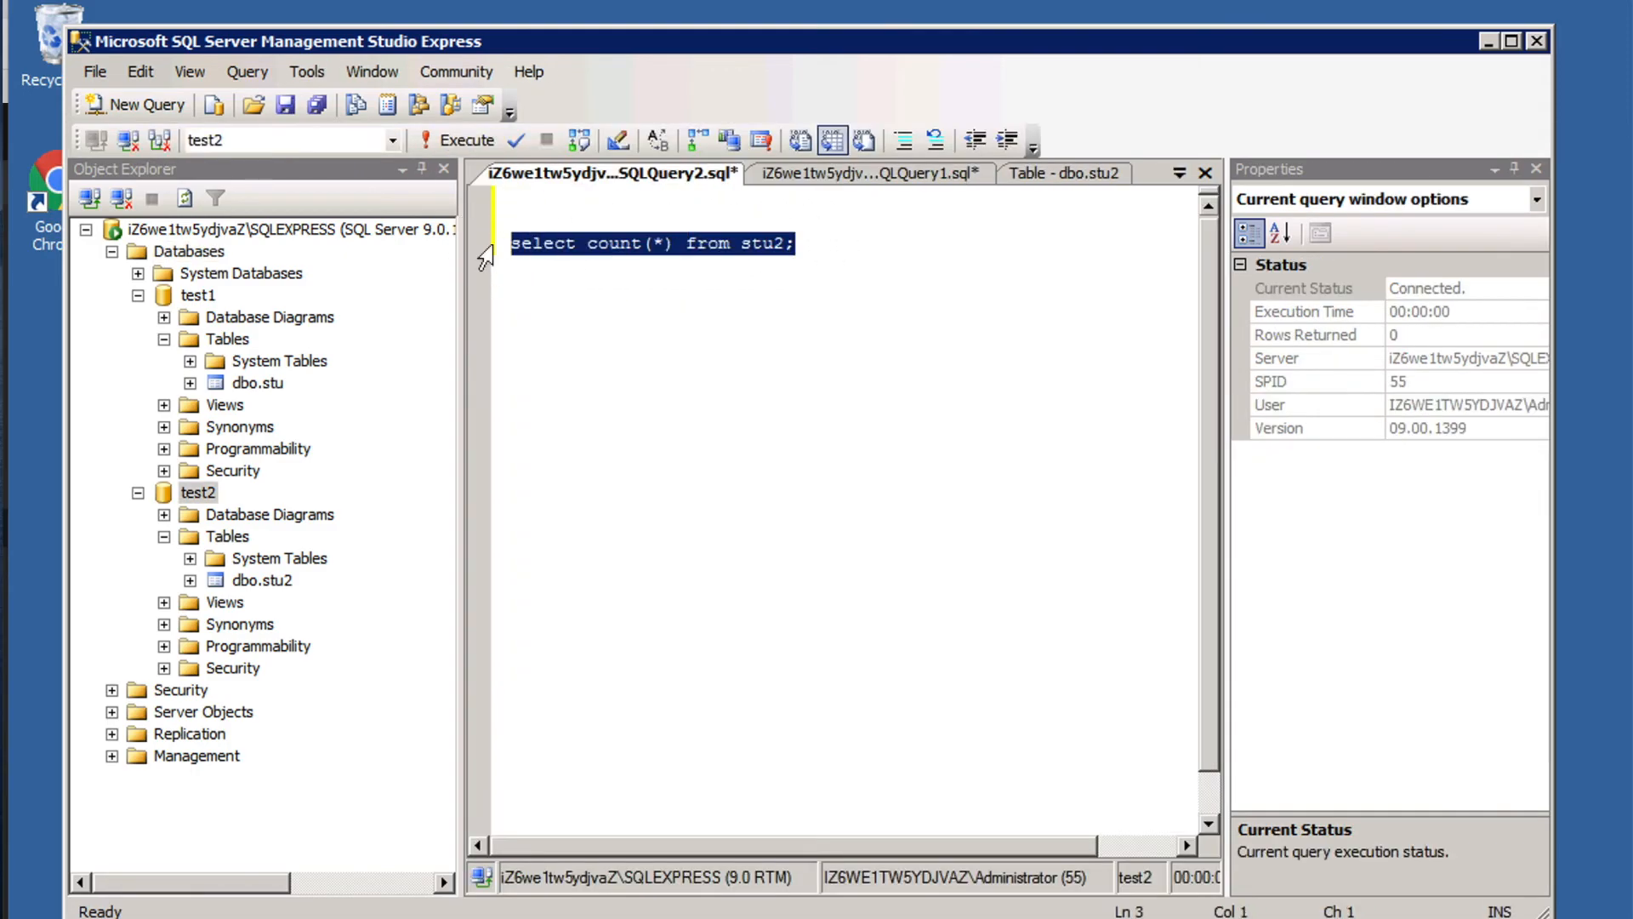
left_click(449, 141)
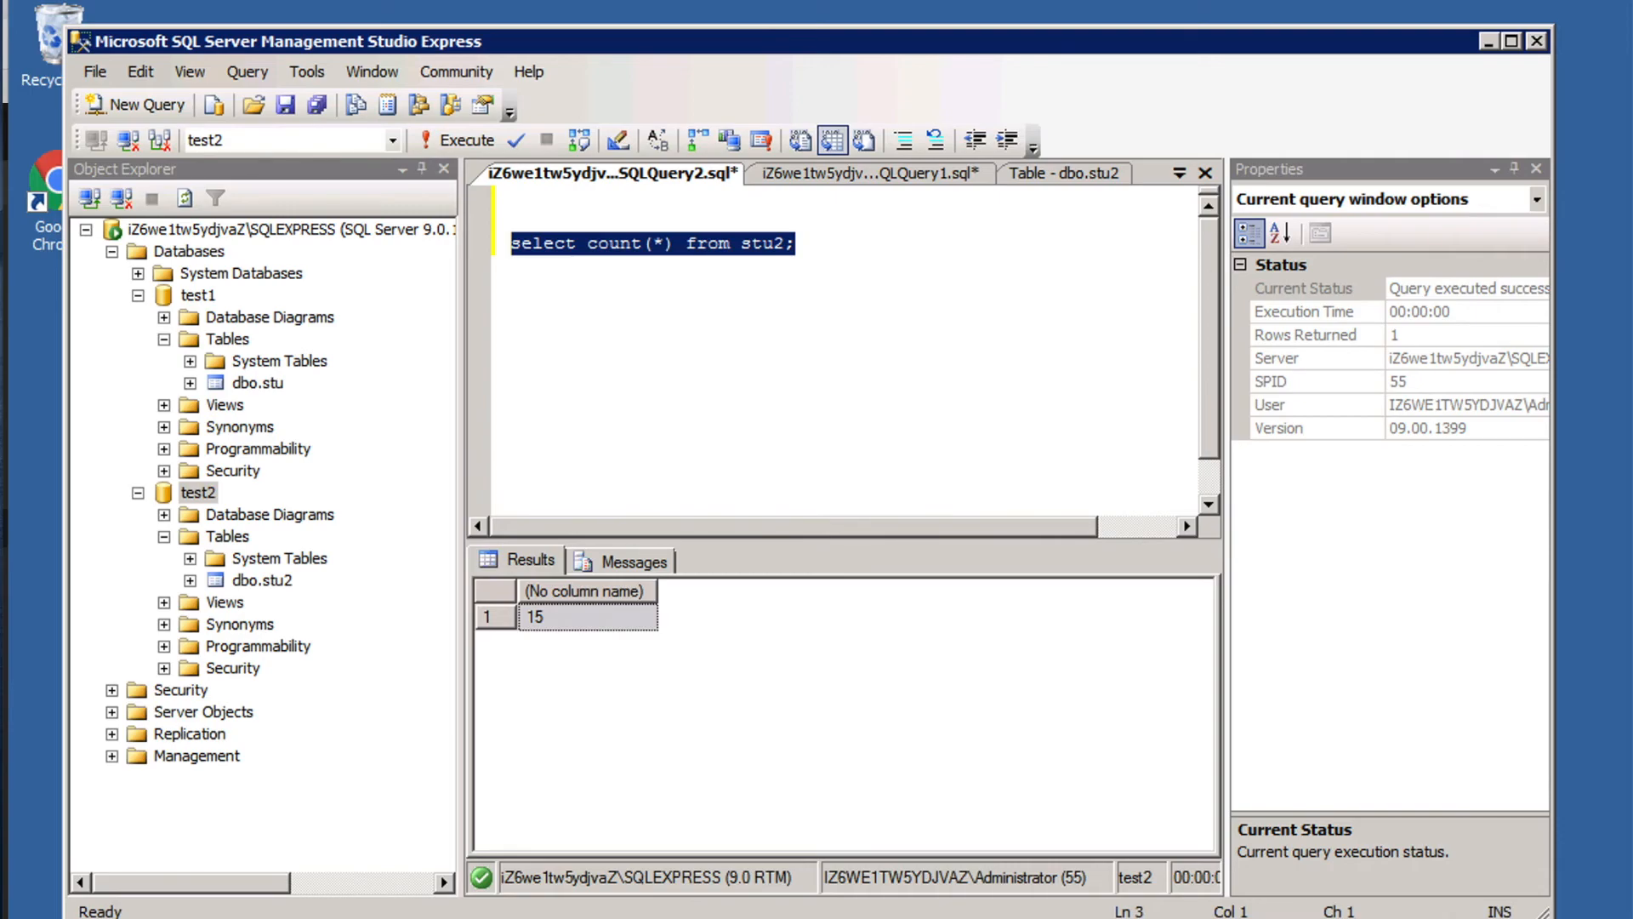
Switch to the backup script in the code editor and review the comments on backup type, backup folder and run mode.
key("super+Tab")
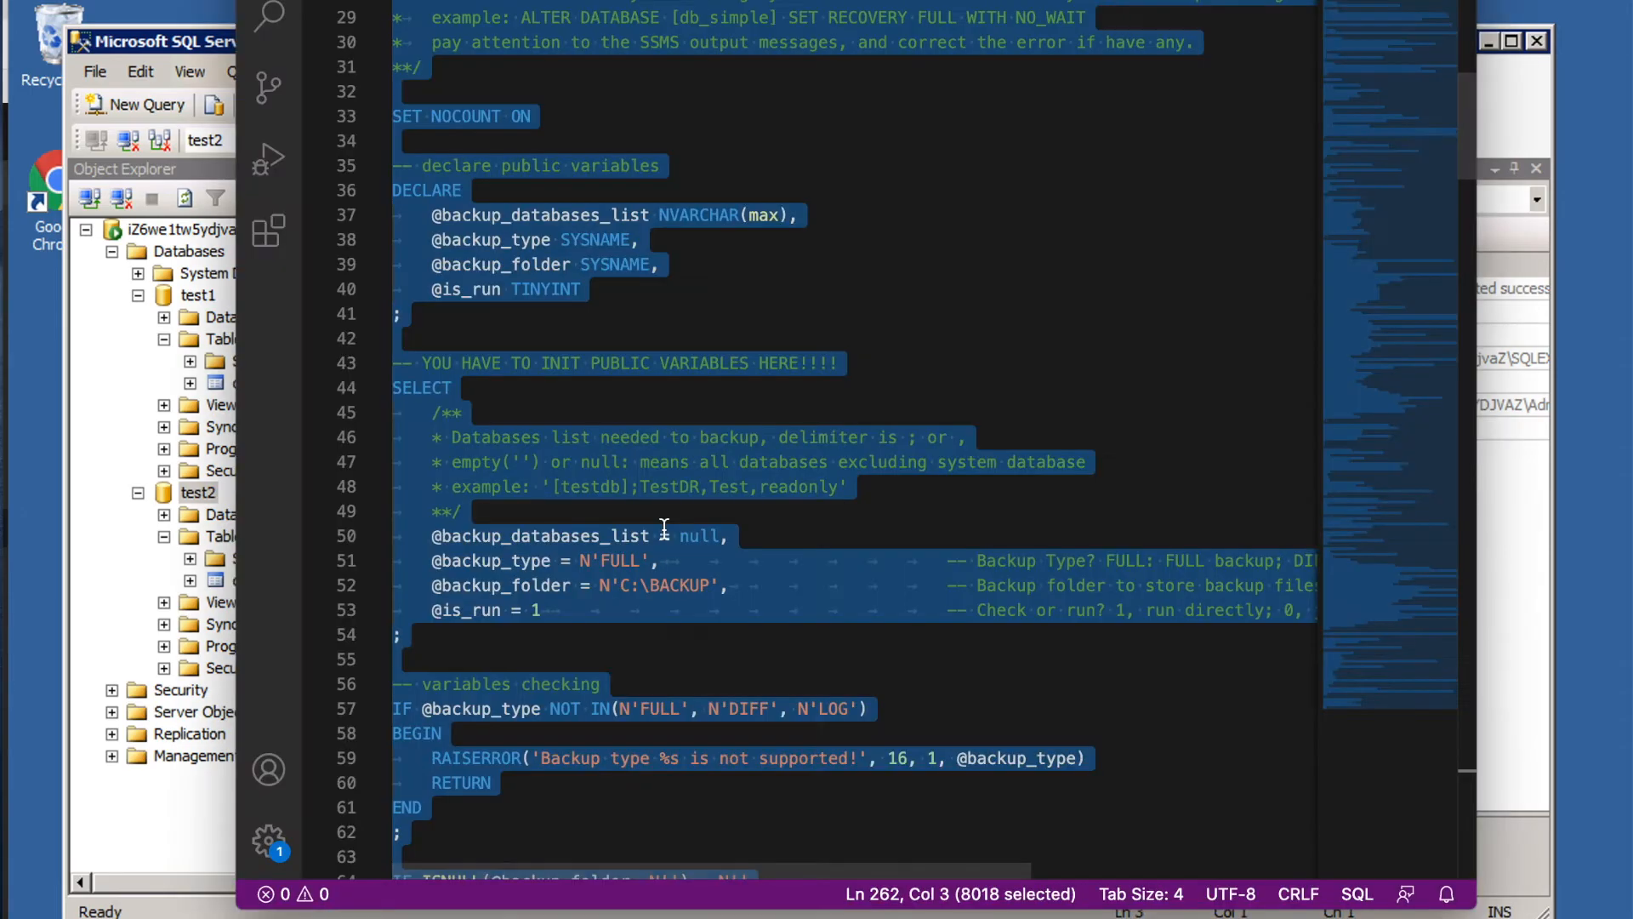
left_click(886, 561)
scroll(1192, 569, "right", 5)
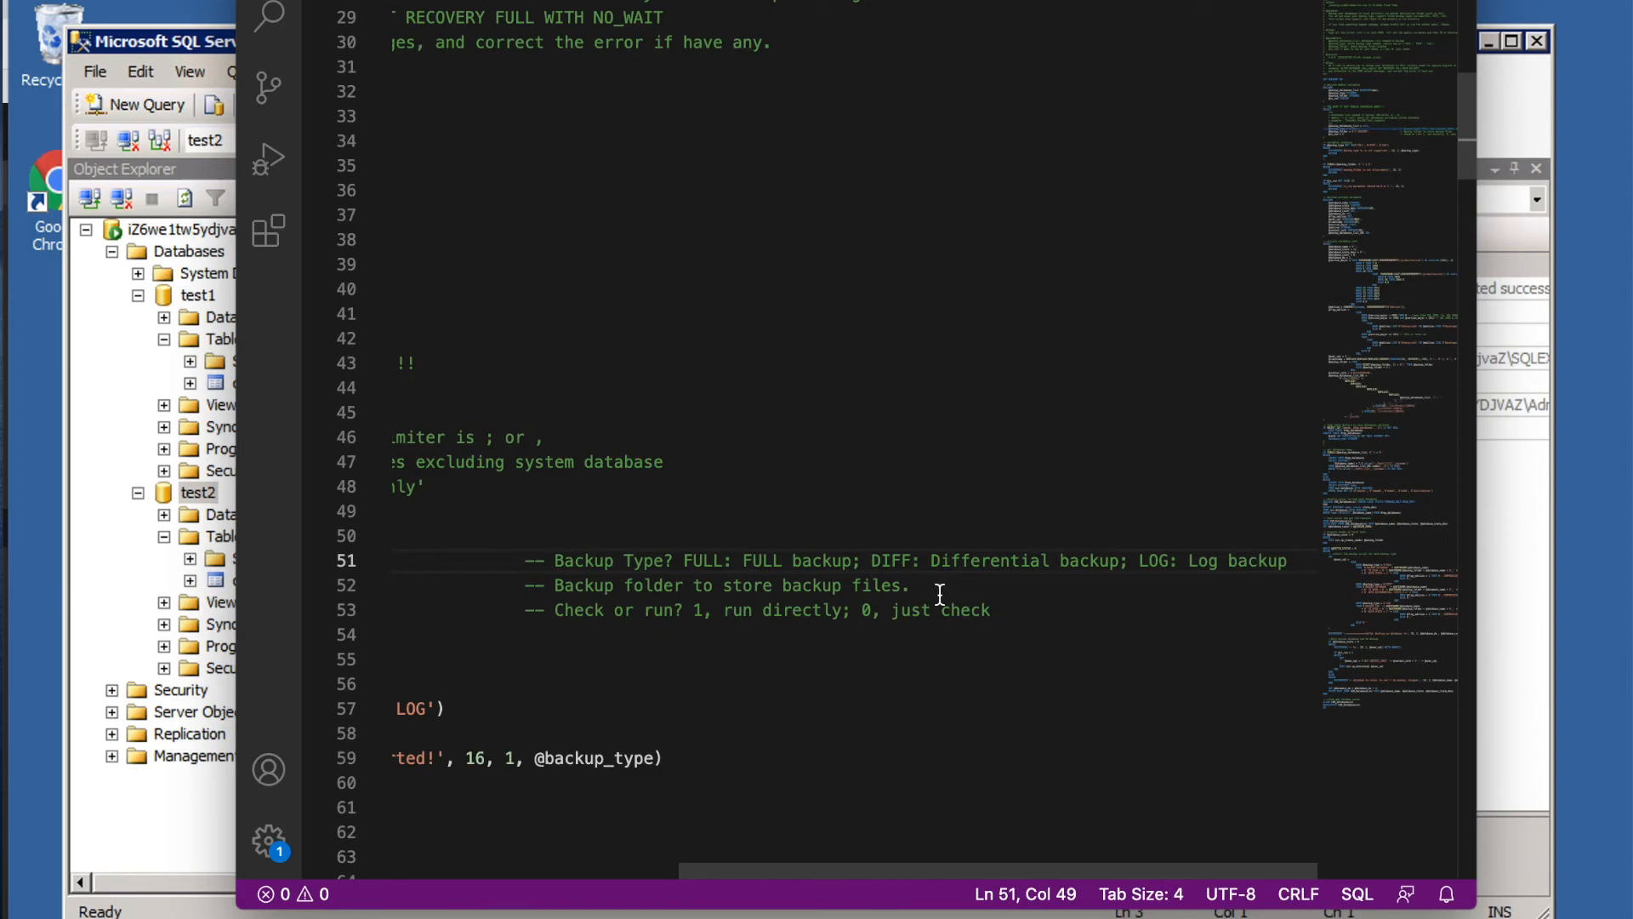
left_click_drag(930, 561, 1078, 561)
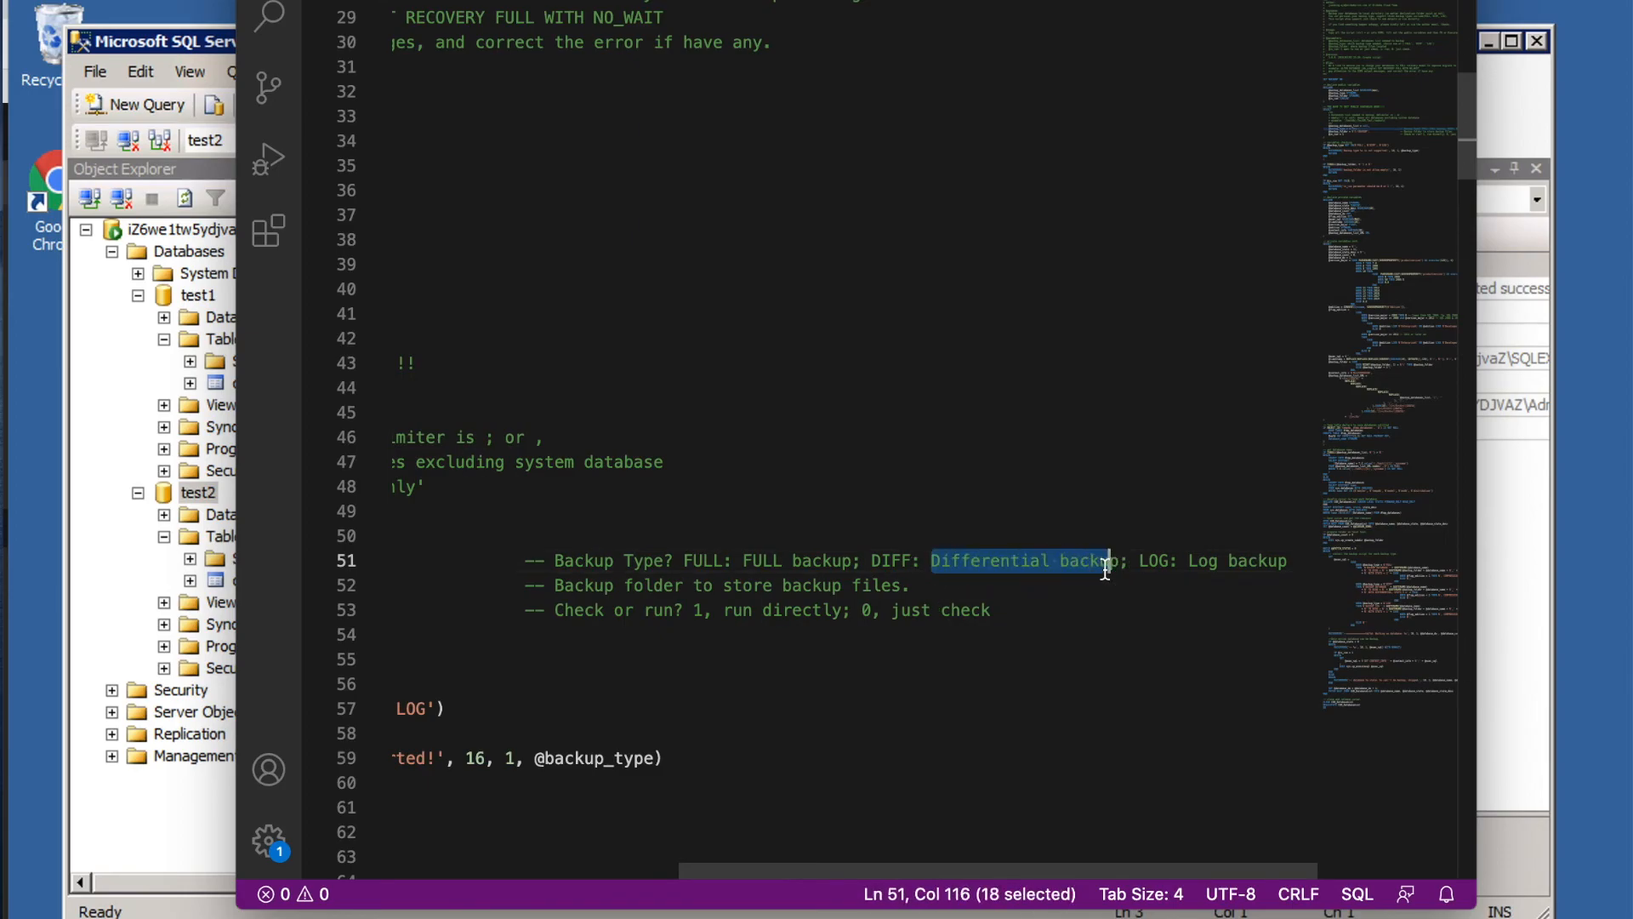
key("Down")
key("Down")
Switch to the RDS console, show test-2016EE's backup and restoration page, and open and close the Migrate OSS Backup Data to RDS wizard.
key("super+Tab")
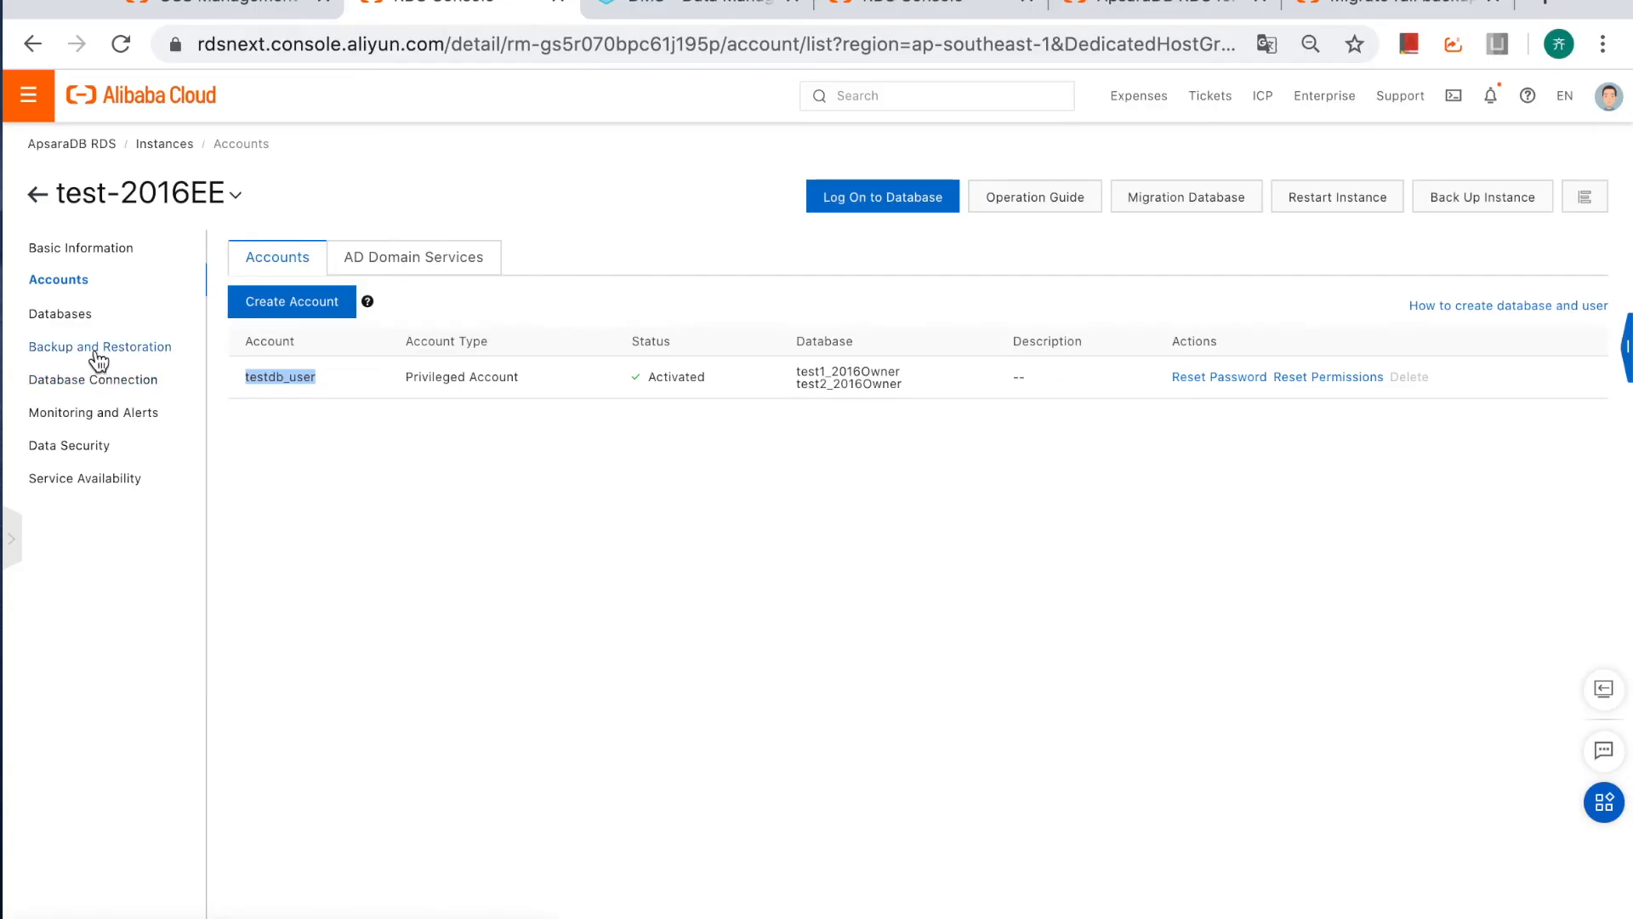
left_click(95, 349)
left_click(660, 245)
left_click(1221, 163)
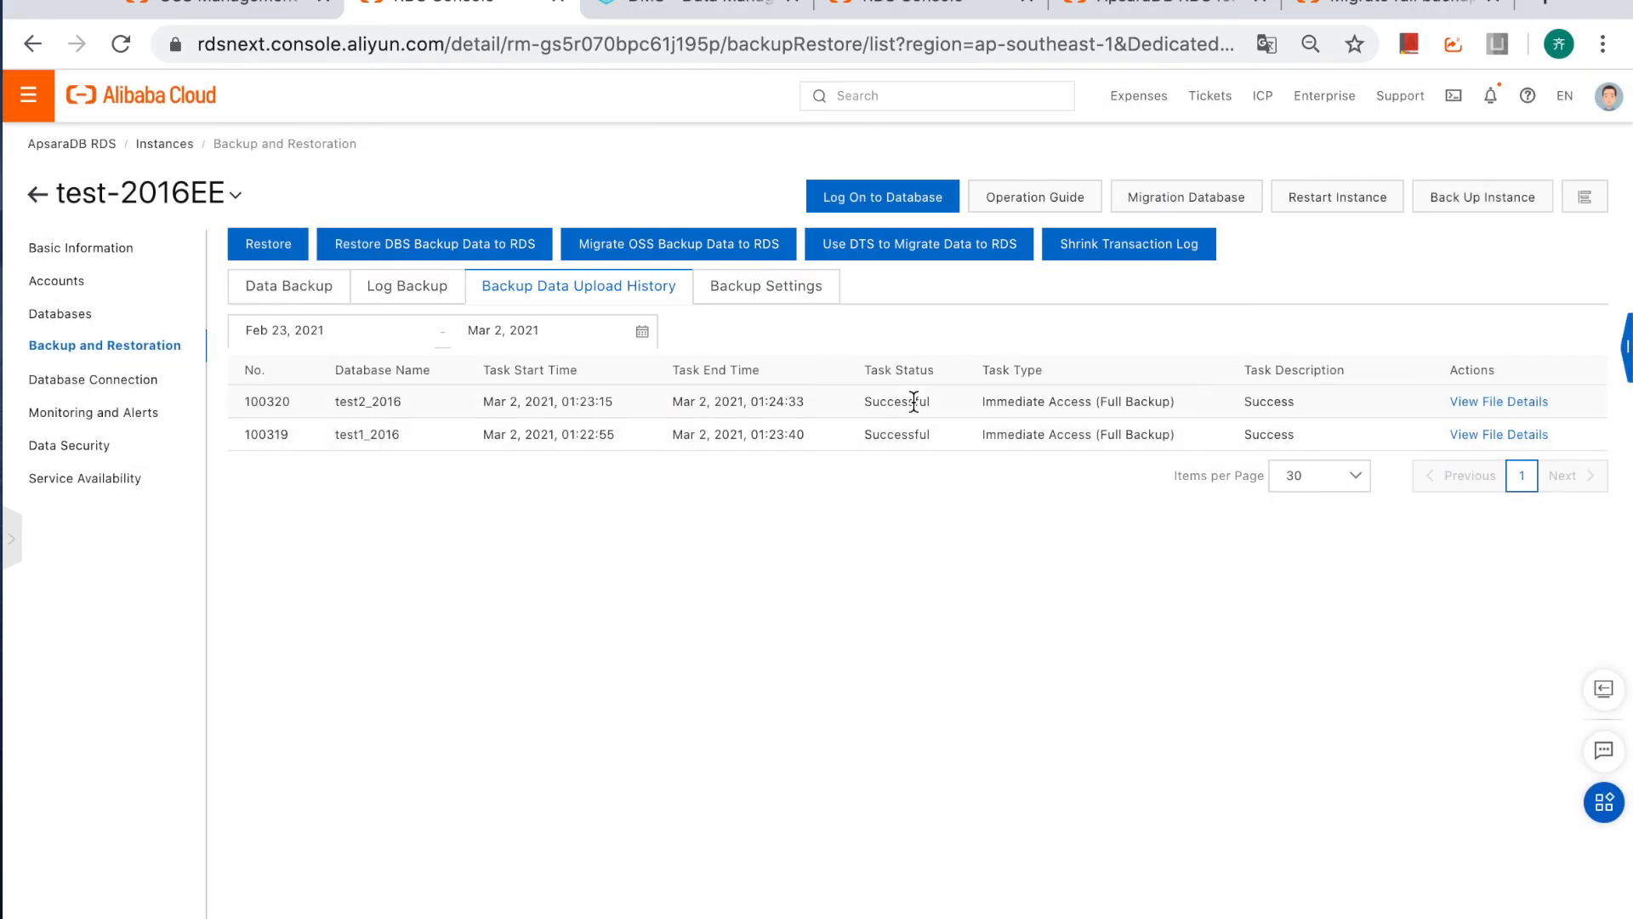